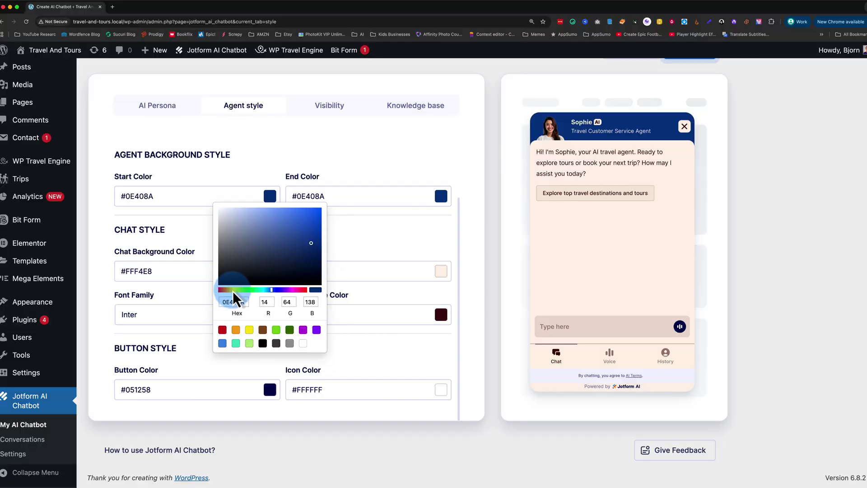
- Set the chat header's start colour to orange #FFAA00 in the colour picker
{"action": "left_click", "coordinate": [229, 291]}
{"action": "left_click", "coordinate": [321, 209]}
{"action": "left_click", "coordinate": [442, 196]}
{"action": "left_click", "coordinate": [405, 302]}
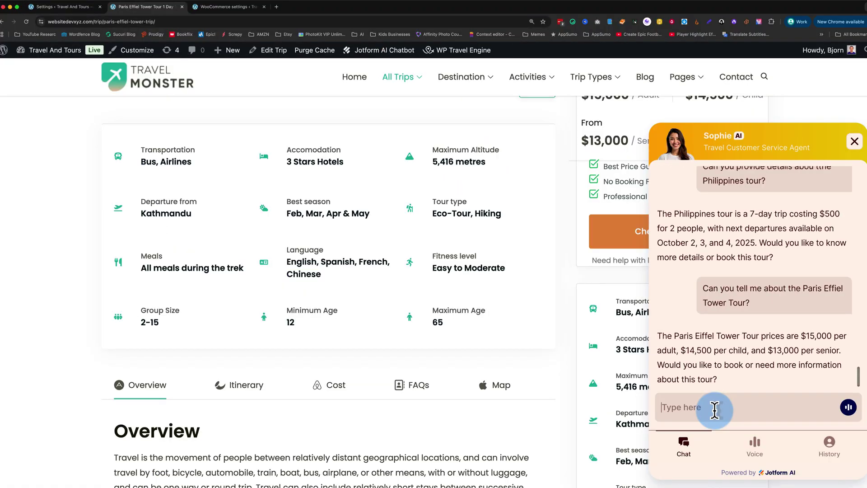
- Ask Sophie the price for 2 adults, 3 kids and 2 grandparents
{"action": "left_click", "coordinate": [660, 408]}
{"action": "type", "text": "Can you tell me what the price would be for 2 adults, 3 kids and 2 grandparents"}
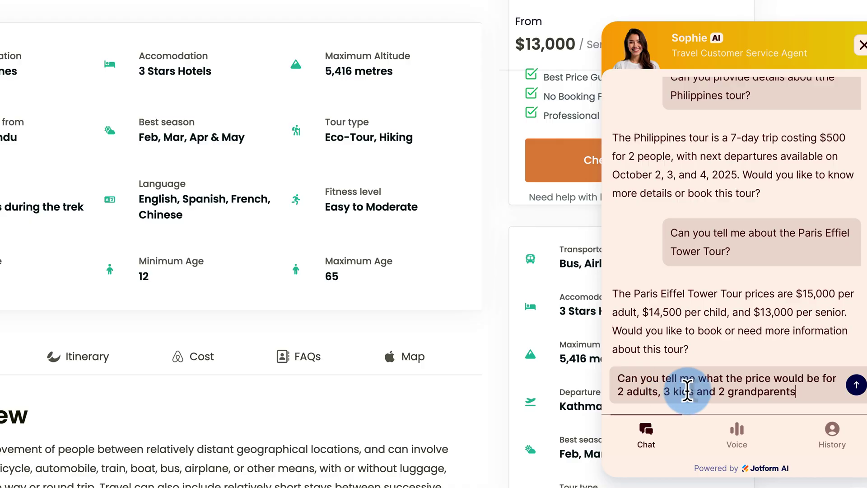
{"action": "key", "text": "Return"}
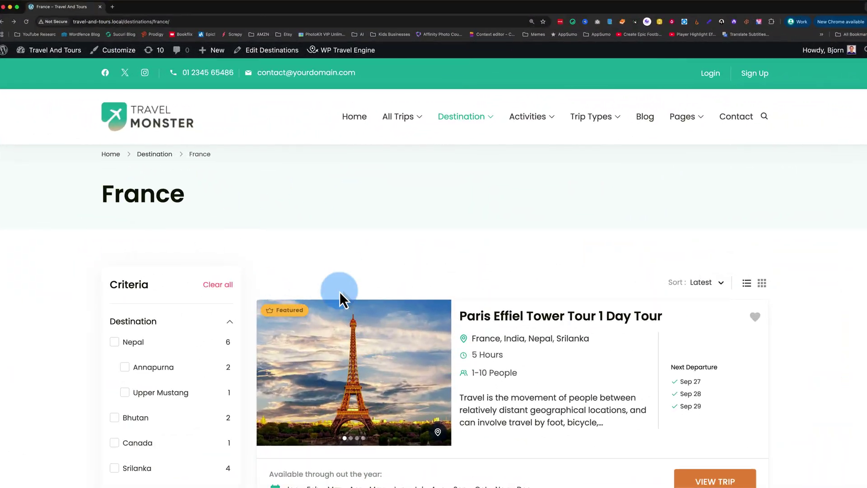
{"action": "scroll", "coordinate": [112, 306], "scroll_direction": "down", "scroll_amount": 4}
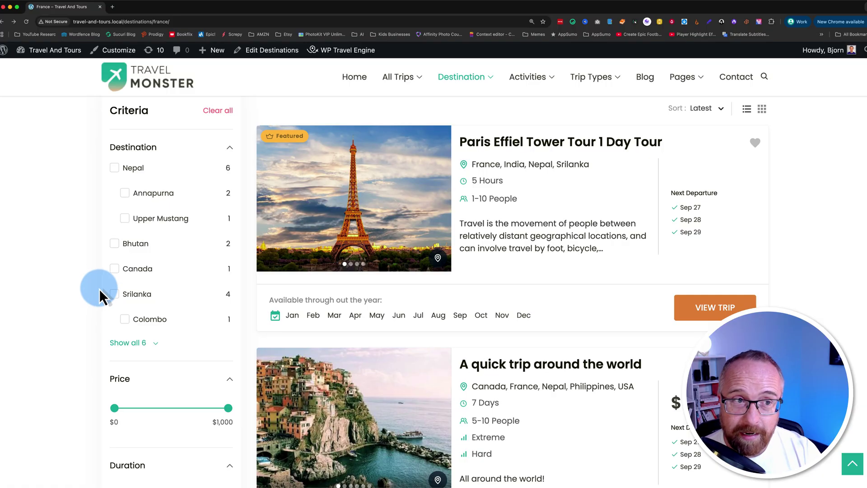
- Open jotform.com in a new tab and go to the enlarged Pricing page
{"action": "left_click", "coordinate": [113, 7]}
{"action": "type", "text": "jotform.com"}
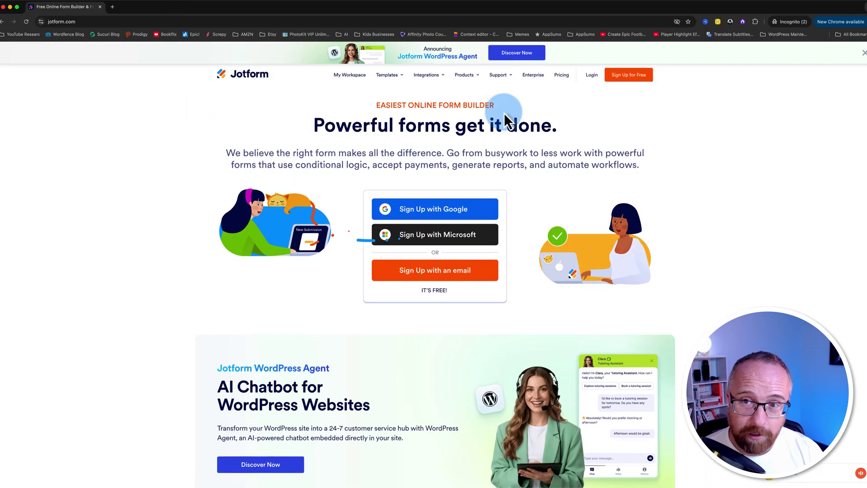
{"action": "left_click", "coordinate": [561, 76]}
{"action": "key", "text": "super+equal"}
{"action": "key", "text": "super+equal"}
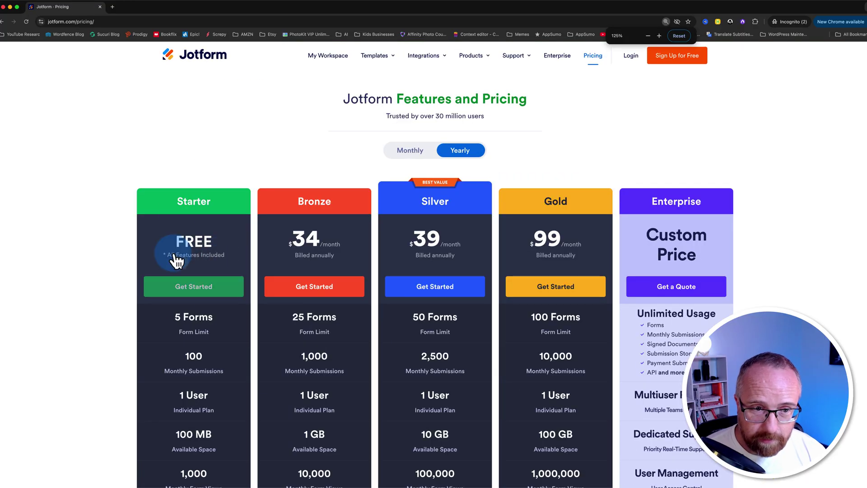
{"action": "scroll", "coordinate": [168, 349], "scroll_direction": "down", "scroll_amount": 10}
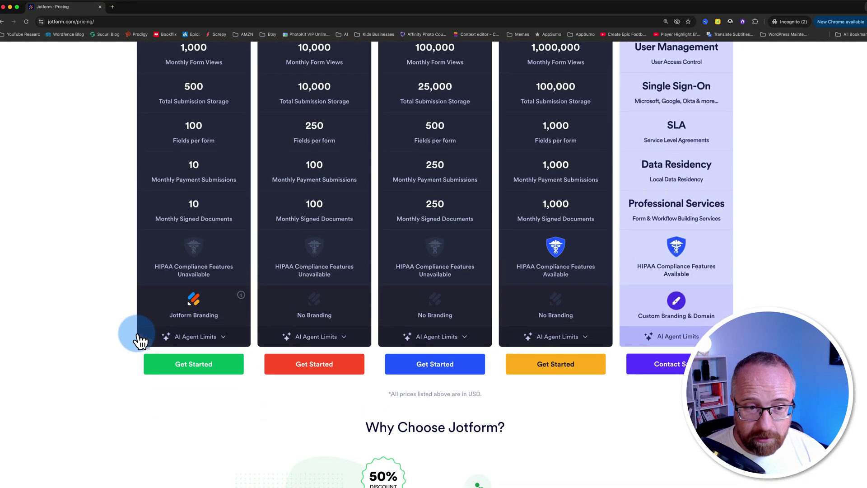
- Expand the AI Agent Limits for every plan, then open and dismiss the Starter sign-up prompt
{"action": "left_click", "coordinate": [216, 270]}
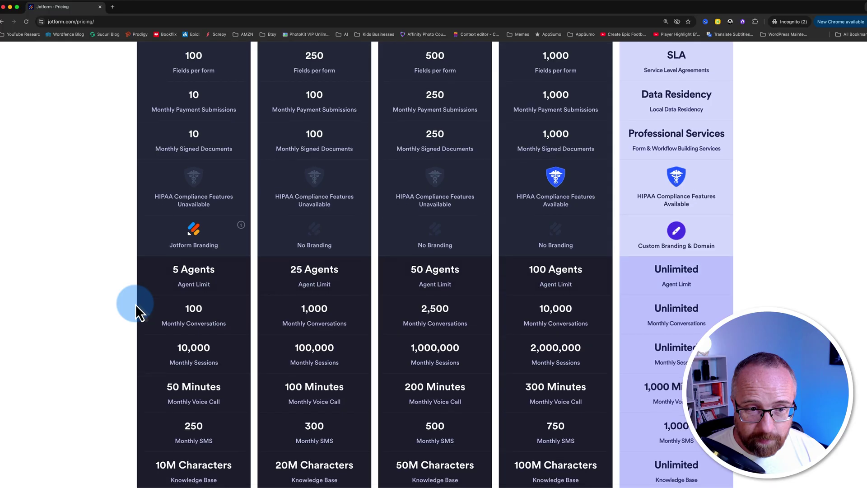
{"action": "scroll", "coordinate": [135, 304], "scroll_direction": "down", "scroll_amount": 2}
{"action": "scroll", "coordinate": [120, 281], "scroll_direction": "down", "scroll_amount": 2}
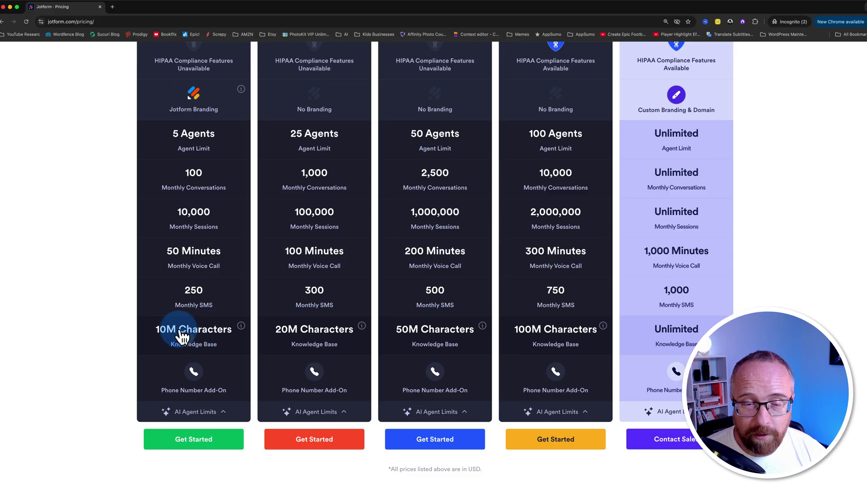
{"action": "mouse_move", "coordinate": [483, 289]}
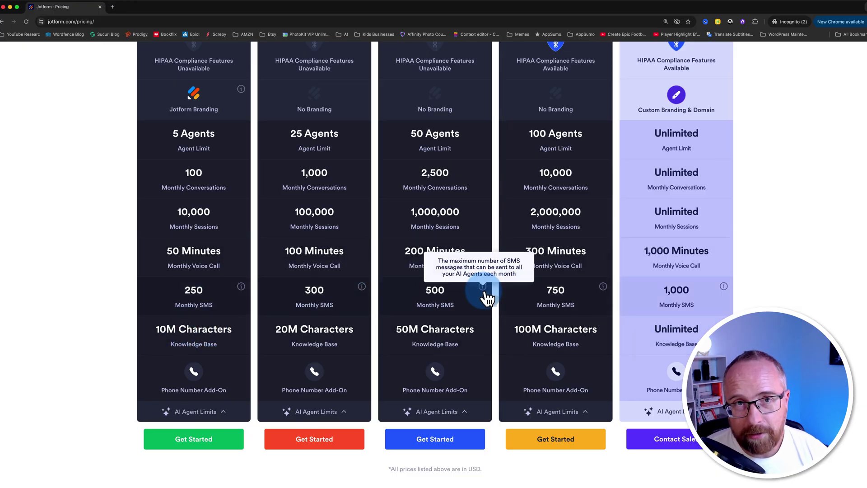
{"action": "scroll", "coordinate": [185, 363], "scroll_direction": "up", "scroll_amount": 1}
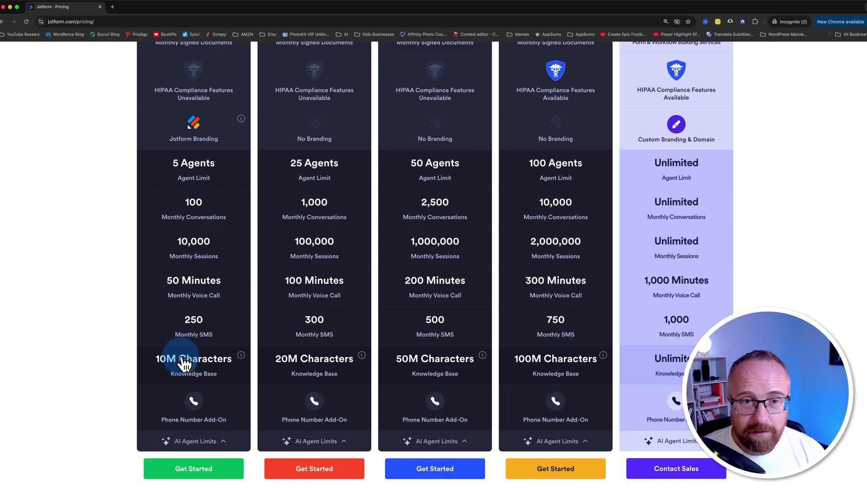
{"action": "scroll", "coordinate": [184, 360], "scroll_direction": "down", "scroll_amount": 4}
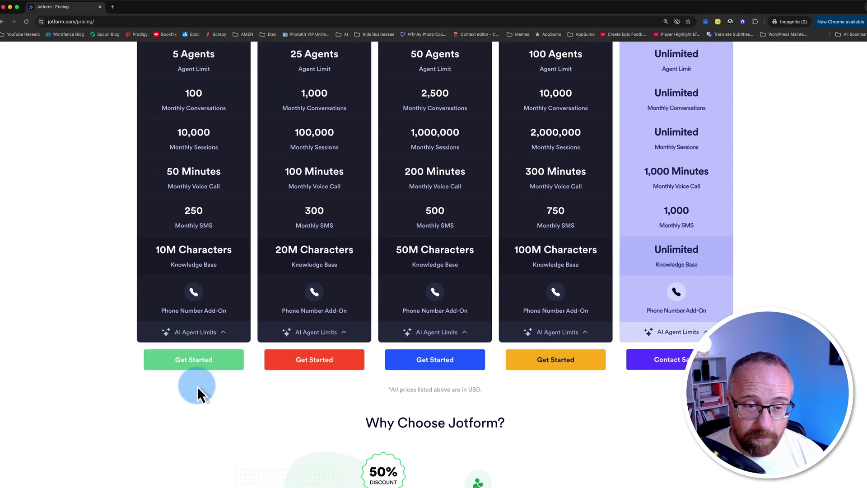
{"action": "left_click", "coordinate": [188, 365]}
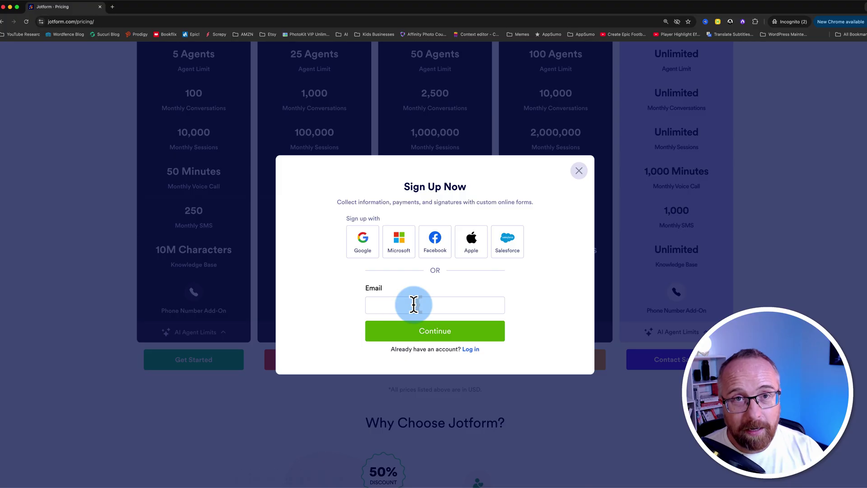
{"action": "left_click", "coordinate": [578, 172]}
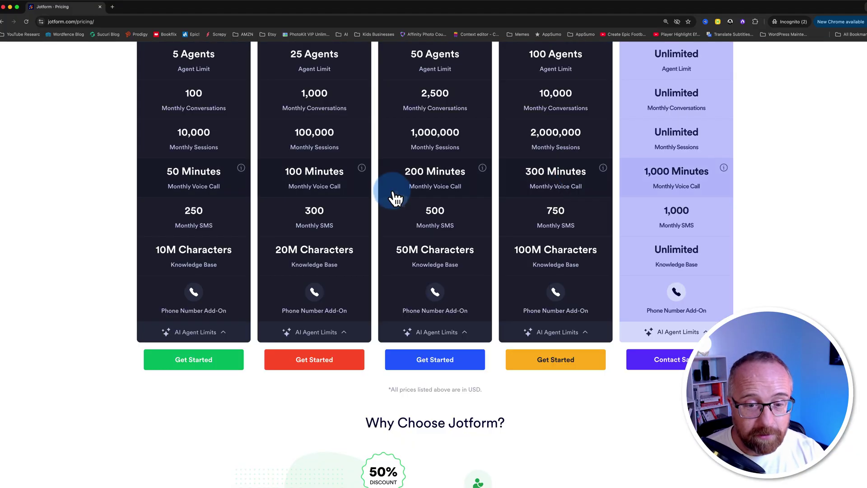
- Close the Jotform window and search Add Plugins for 'jotform ai chatbot'
{"action": "left_click", "coordinate": [3, 8]}
{"action": "left_click", "coordinate": [266, 86]}
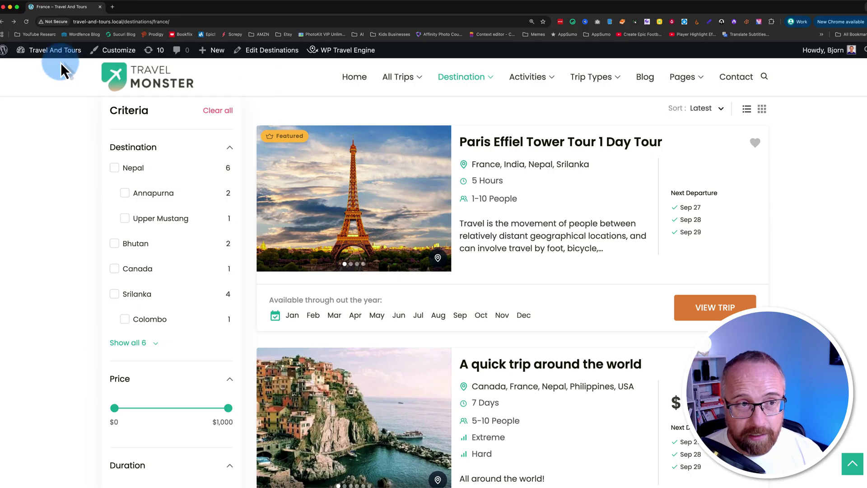
{"action": "mouse_move", "coordinate": [50, 50]}
{"action": "left_click", "coordinate": [29, 83]}
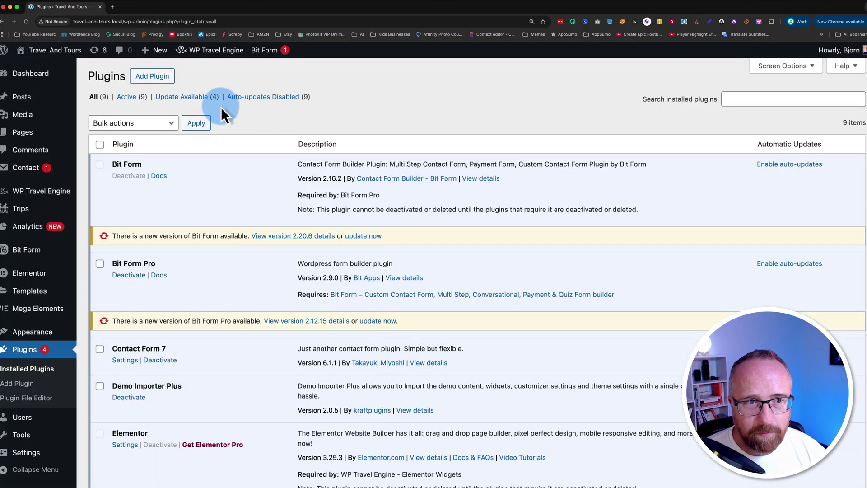
{"action": "left_click", "coordinate": [154, 73]}
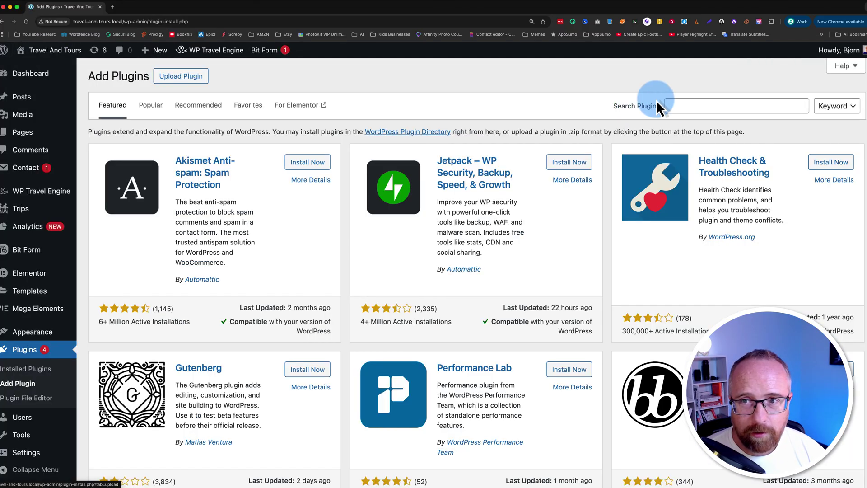
{"action": "left_click", "coordinate": [682, 106]}
{"action": "type", "text": "jotform"}
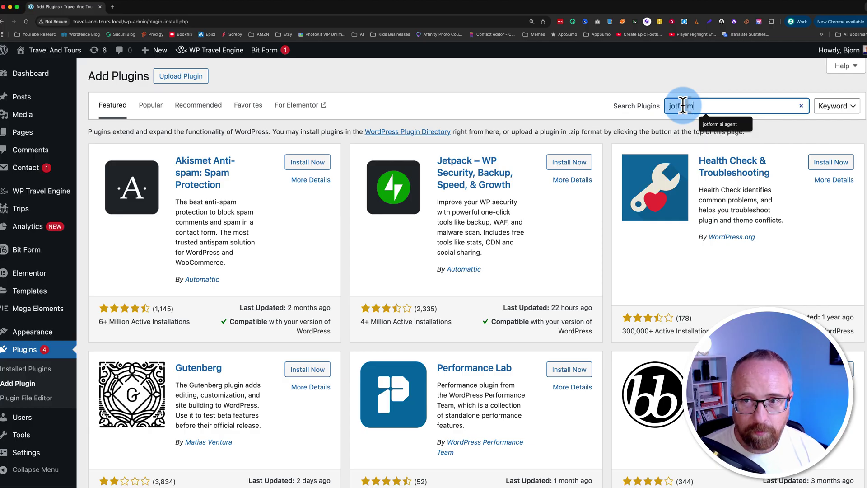
{"action": "type", "text": " ai cha"}
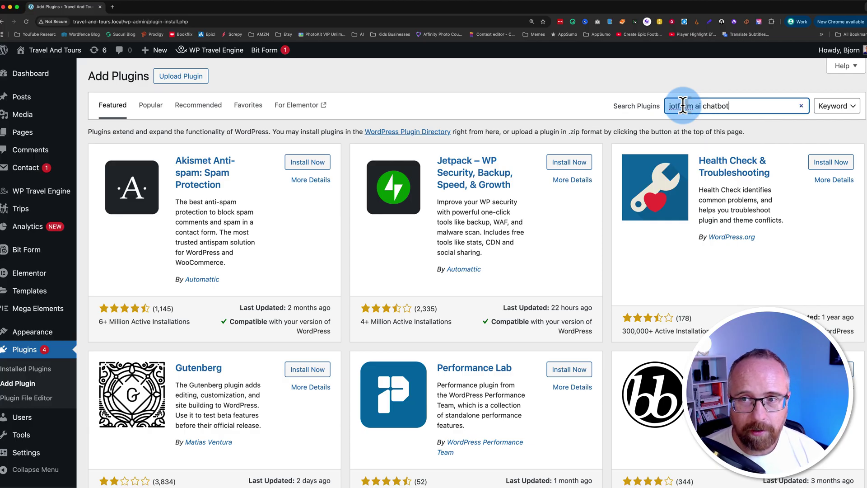
{"action": "type", "text": "tbot"}
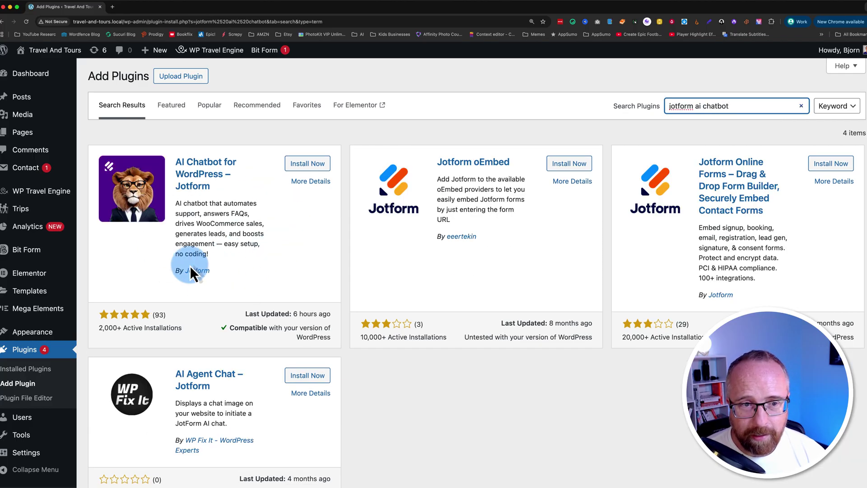
- Install and activate the AI Chatbot for WordPress plugin by Jotform
{"action": "triple_click", "coordinate": [177, 270]}
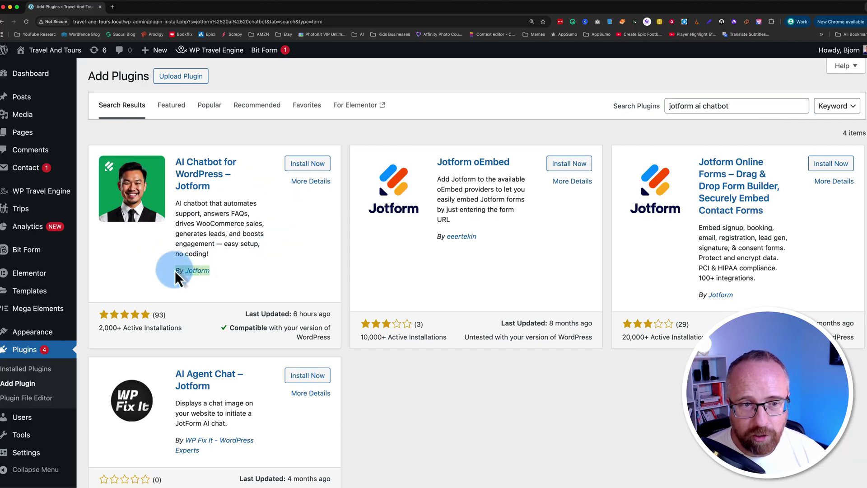
{"action": "left_click", "coordinate": [298, 164]}
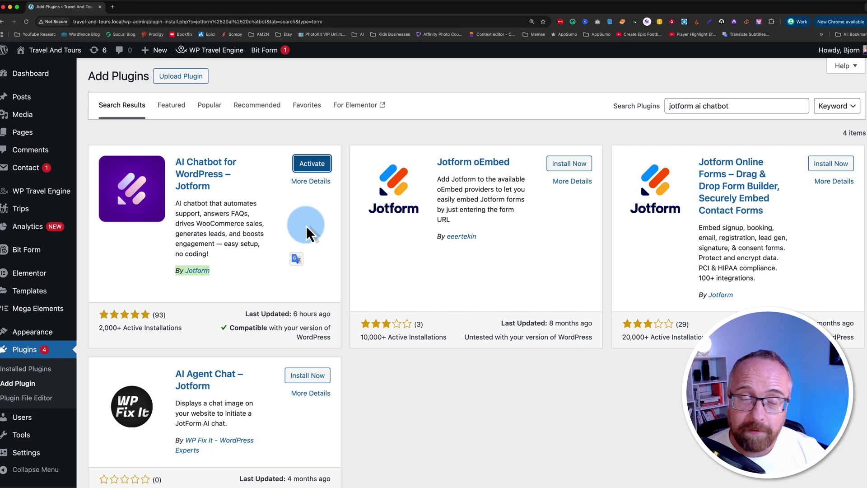
{"action": "left_click", "coordinate": [316, 167]}
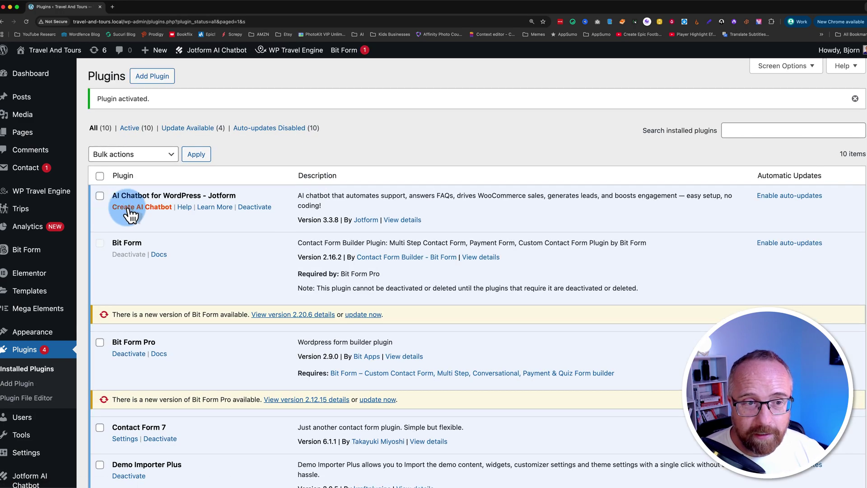
{"action": "left_click", "coordinate": [152, 210]}
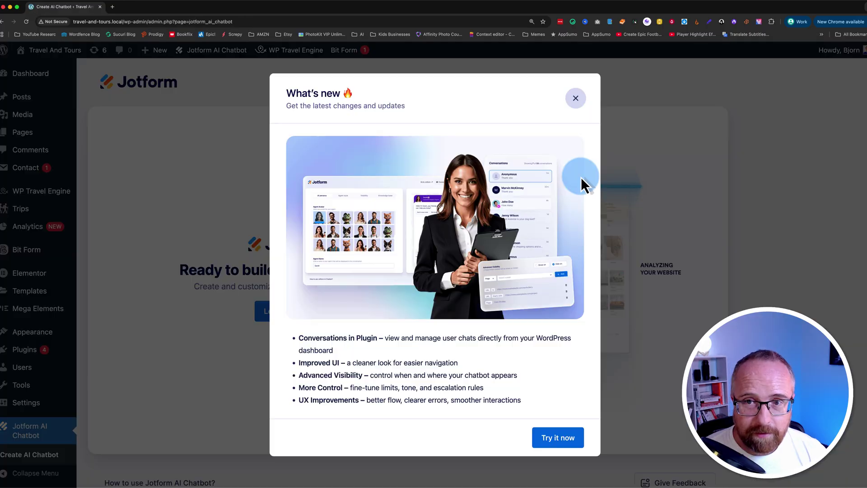
- Dismiss the What's new announcement and authorise the chatbot's access to the Jotform account
{"action": "left_click", "coordinate": [575, 100]}
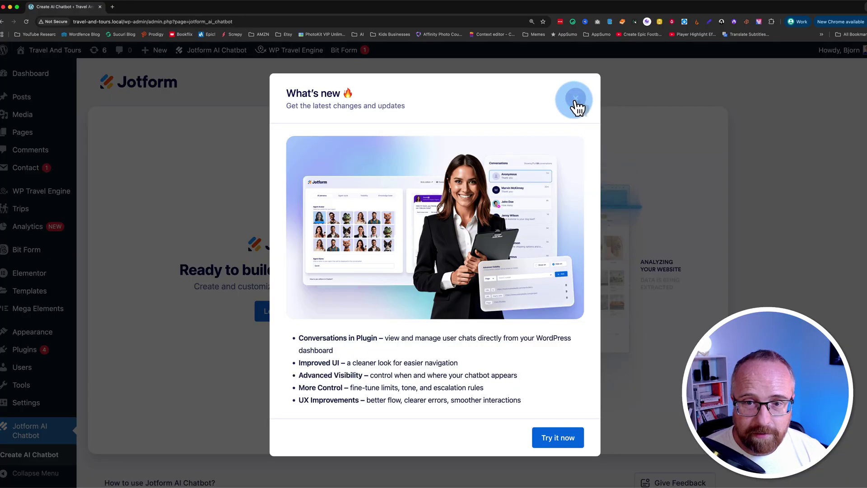
{"action": "left_click", "coordinate": [608, 95]}
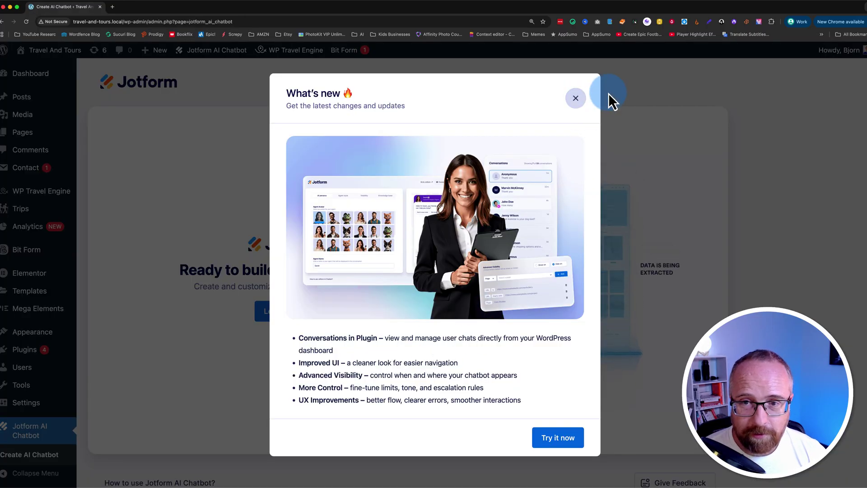
{"action": "left_click", "coordinate": [577, 100]}
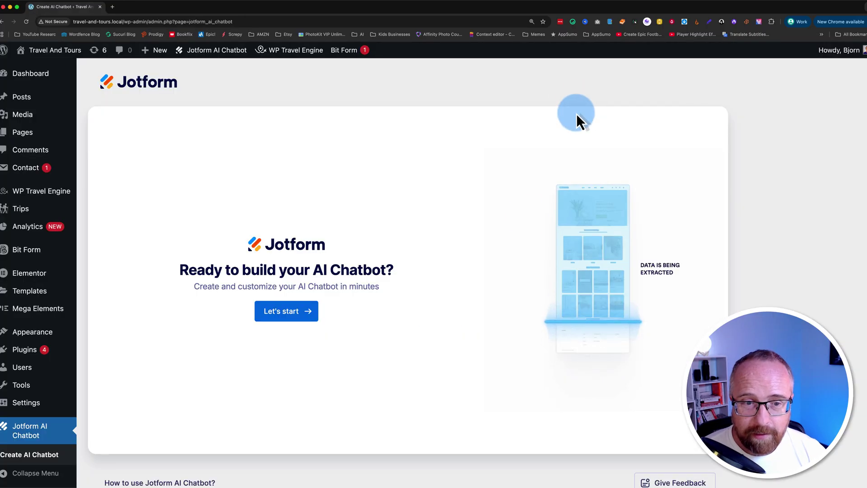
{"action": "left_click", "coordinate": [284, 315]}
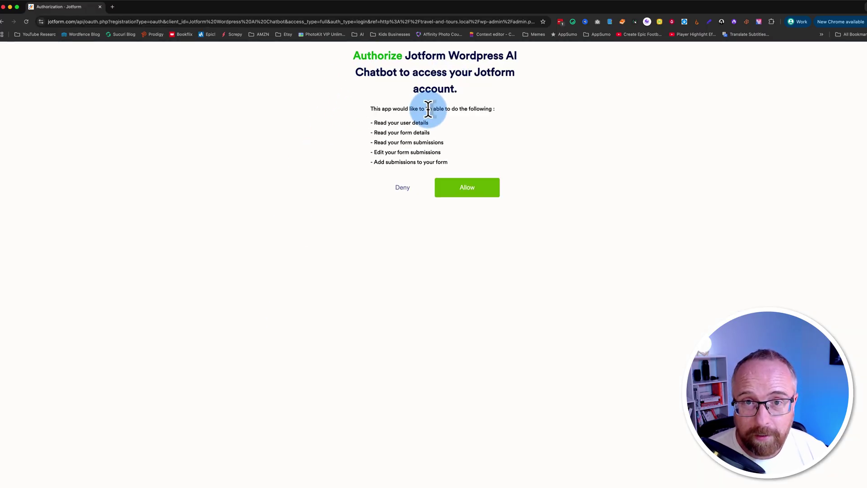
{"action": "left_click_drag", "start_coordinate": [406, 67], "coordinate": [491, 155]}
{"action": "left_click", "coordinate": [491, 155]}
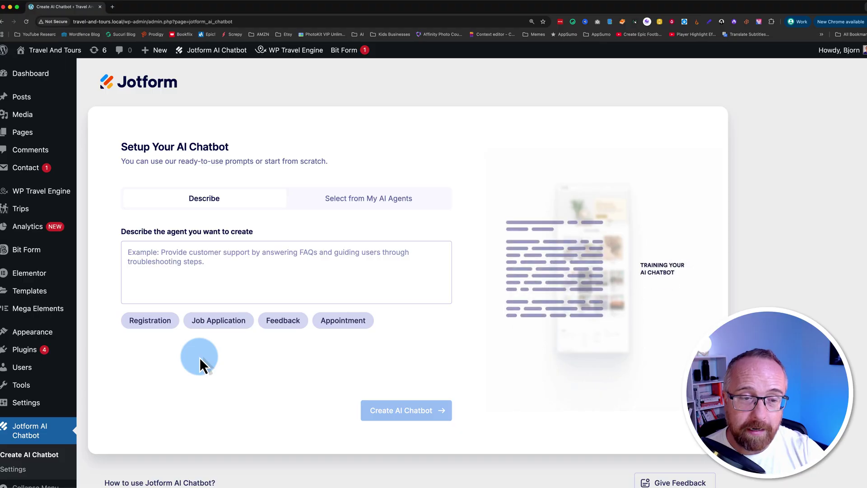
- Paste the prepared multi-paragraph travel-assistant description into the agent description field
{"action": "left_click", "coordinate": [271, 272]}
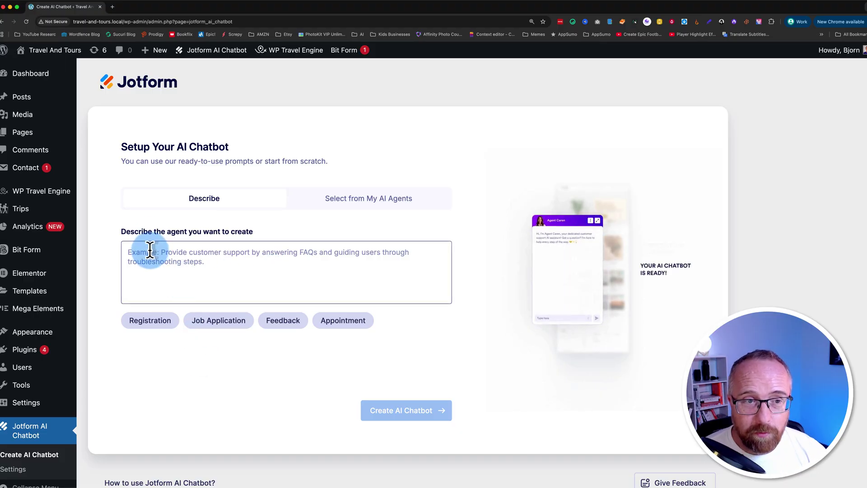
{"action": "left_click", "coordinate": [149, 232]}
{"action": "left_click_drag", "start_coordinate": [113, 234], "coordinate": [256, 235]}
{"action": "left_click", "coordinate": [250, 256]}
{"action": "left_click", "coordinate": [194, 256]}
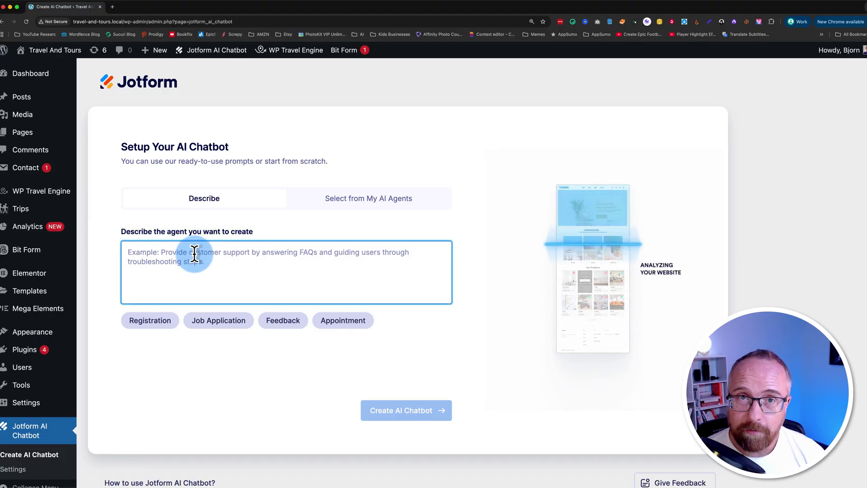
{"action": "key", "text": "super+v"}
{"action": "scroll", "coordinate": [412, 289], "scroll_direction": "up", "scroll_amount": 15}
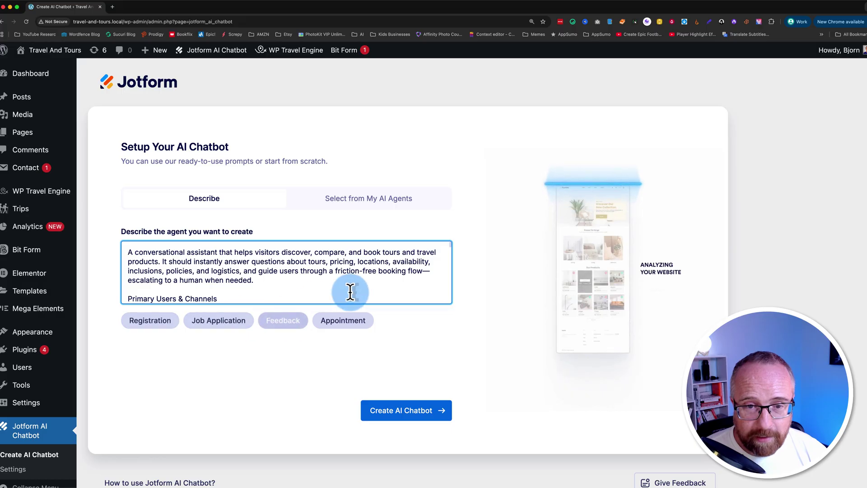
{"action": "scroll", "coordinate": [429, 265], "scroll_direction": "down", "scroll_amount": 5}
- Try the Job Application, Registration and Appointment sample prompts, restore the travel description, and generate the chatbot
{"action": "left_click", "coordinate": [227, 323]}
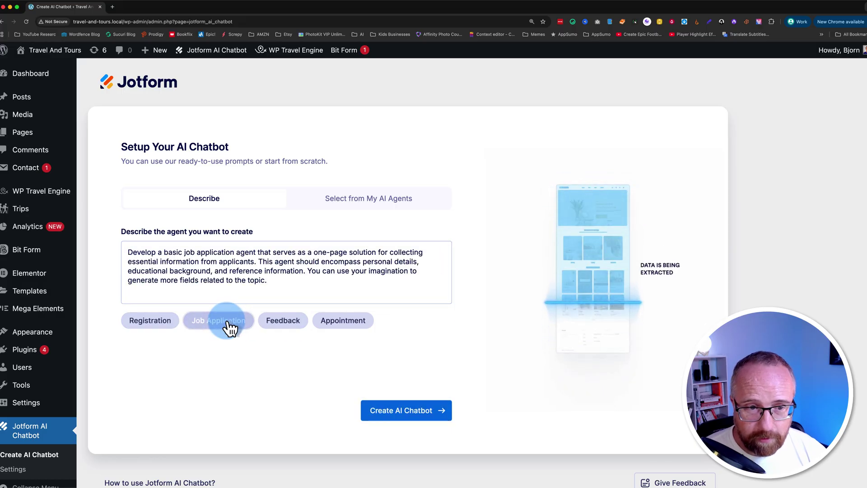
{"action": "left_click", "coordinate": [167, 322]}
{"action": "left_click", "coordinate": [283, 321]}
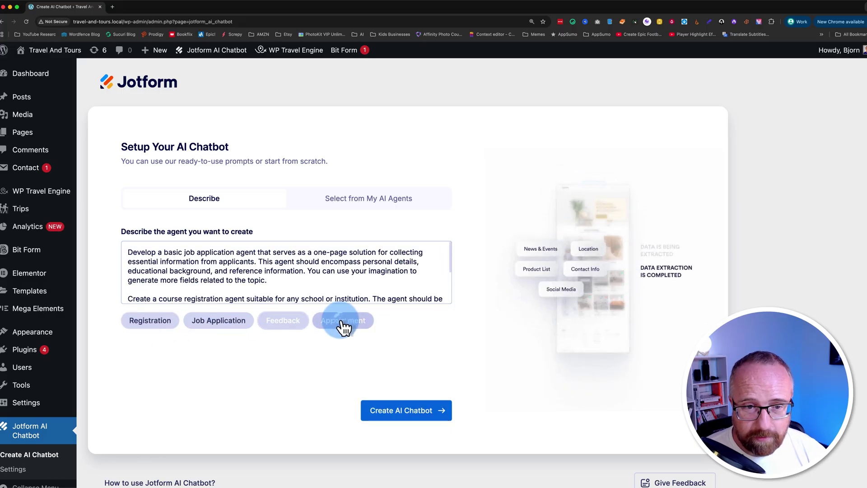
{"action": "left_click", "coordinate": [314, 282]}
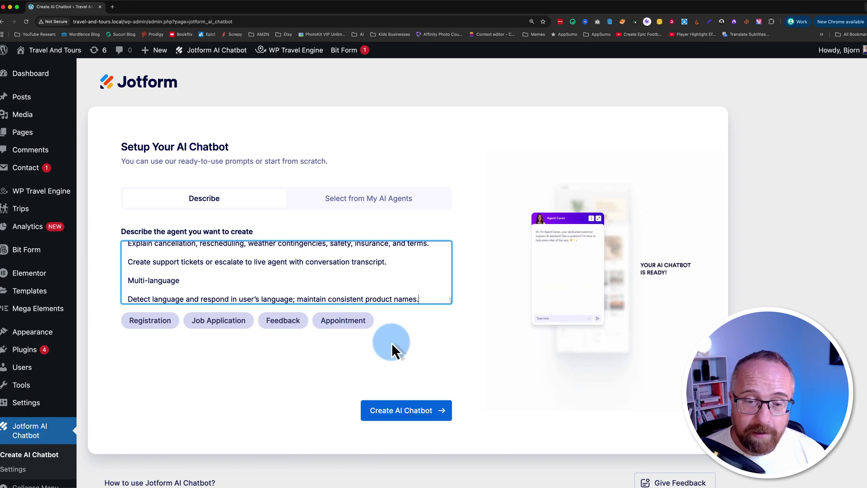
{"action": "left_click", "coordinate": [407, 411]}
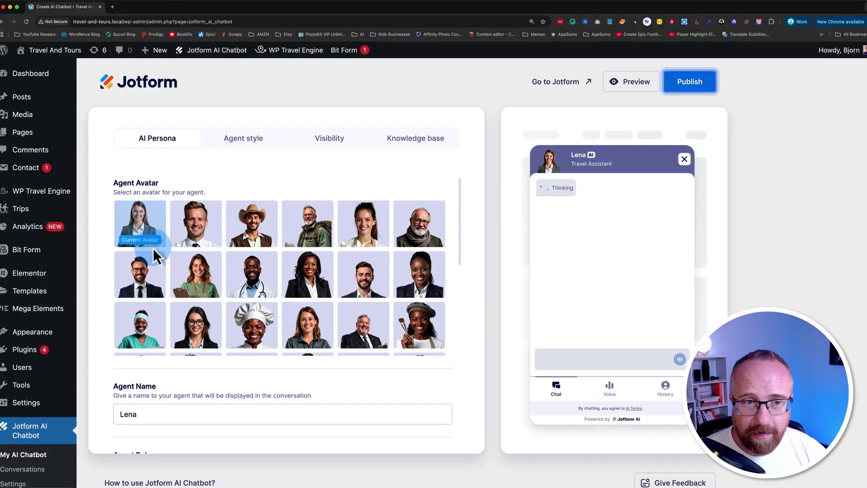
- Choose an avatar, name the agent Sophie and apply the Customer Service Agent role
{"action": "scroll", "coordinate": [135, 235], "scroll_direction": "down", "scroll_amount": 2}
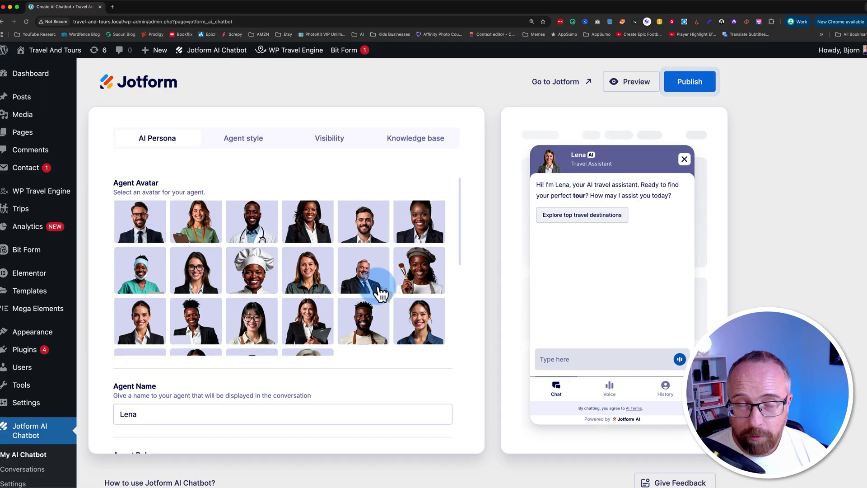
{"action": "scroll", "coordinate": [213, 325], "scroll_direction": "down", "scroll_amount": 3}
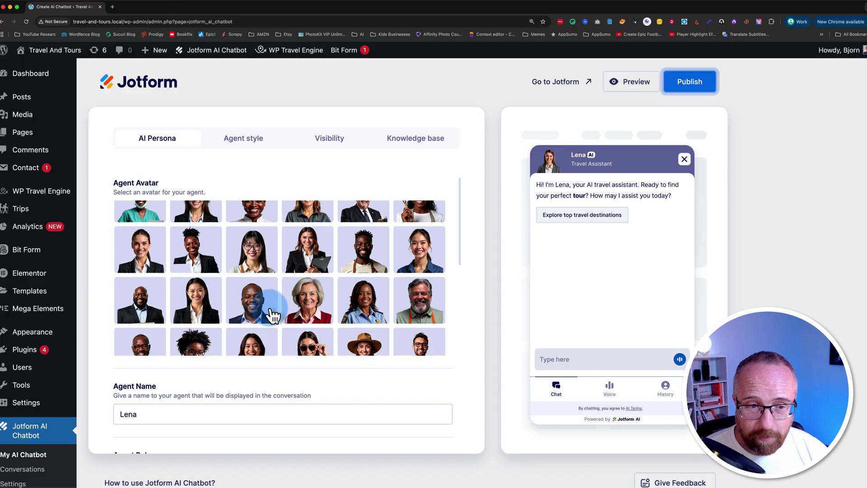
{"action": "scroll", "coordinate": [266, 322], "scroll_direction": "down", "scroll_amount": 5}
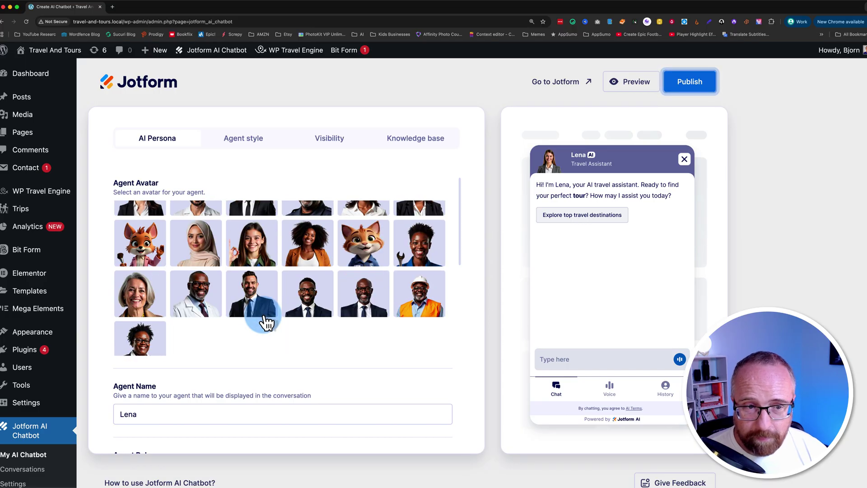
{"action": "scroll", "coordinate": [227, 321], "scroll_direction": "up", "scroll_amount": 5}
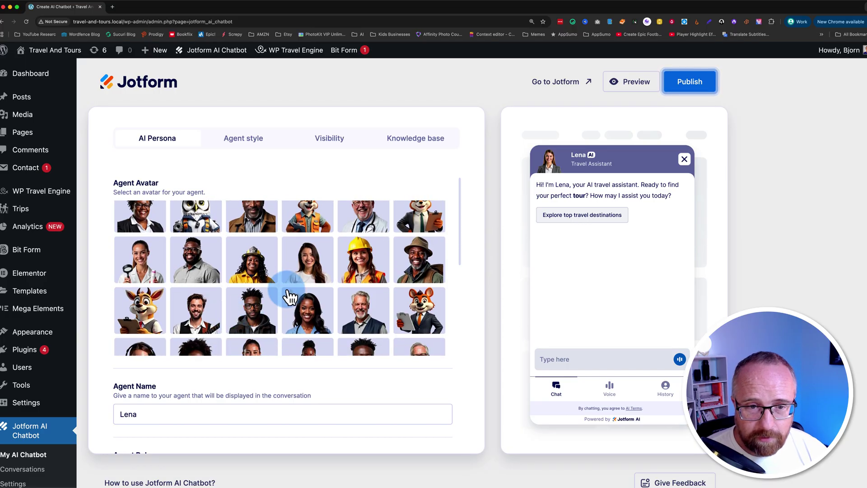
{"action": "left_click", "coordinate": [291, 286]}
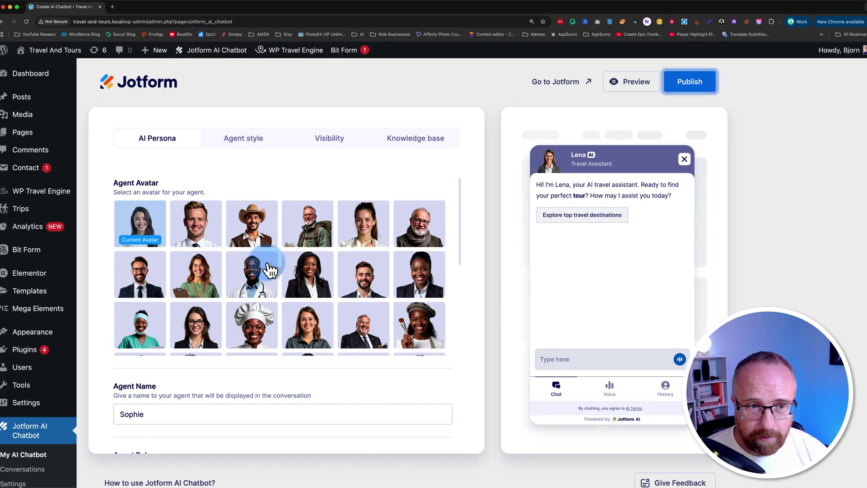
{"action": "left_click", "coordinate": [144, 414]}
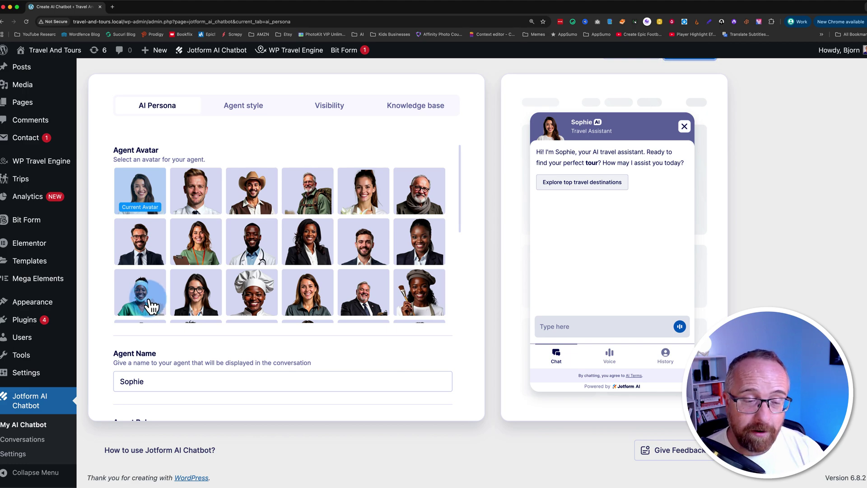
{"action": "scroll", "coordinate": [252, 316], "scroll_direction": "down", "scroll_amount": 3}
{"action": "left_click", "coordinate": [126, 234]}
{"action": "double_click", "coordinate": [126, 234]}
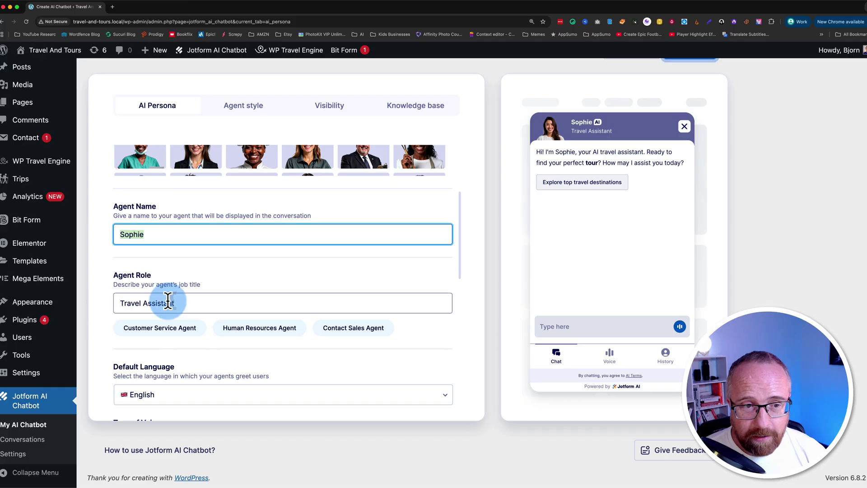
{"action": "left_click_drag", "start_coordinate": [175, 303], "coordinate": [96, 313]}
{"action": "left_click", "coordinate": [126, 326]}
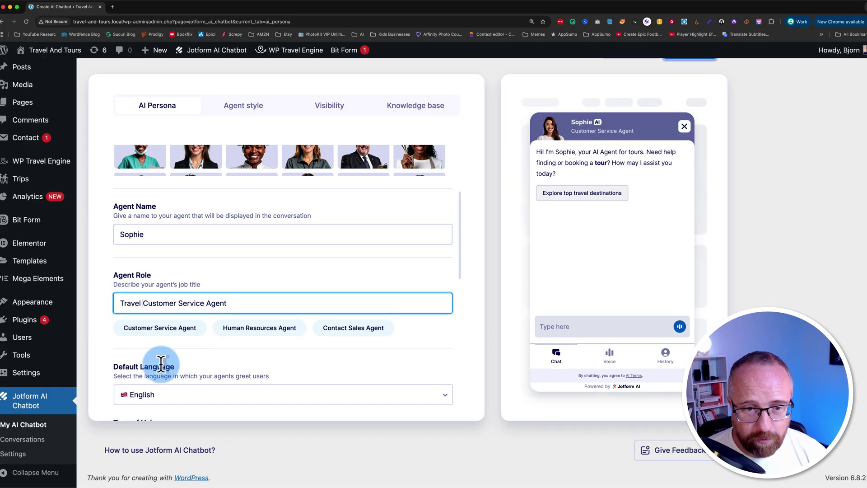
- Keep English as the default language and Friendly as the tone of voice
{"action": "scroll", "coordinate": [158, 316], "scroll_direction": "down", "scroll_amount": 5}
{"action": "left_click", "coordinate": [161, 242]}
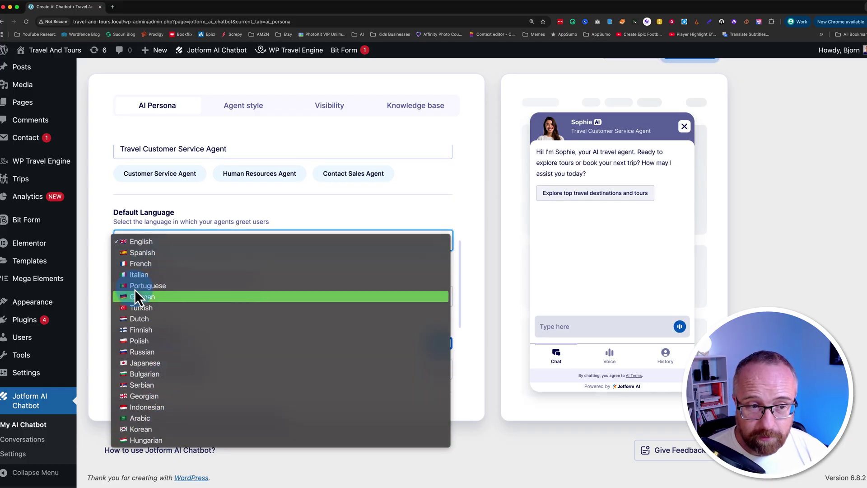
{"action": "left_click", "coordinate": [110, 331]}
{"action": "left_click", "coordinate": [139, 297]}
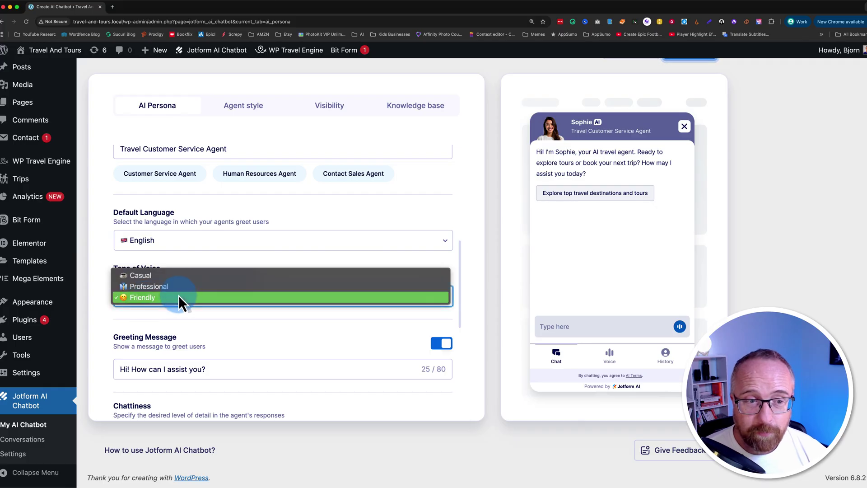
{"action": "left_click", "coordinate": [141, 319]}
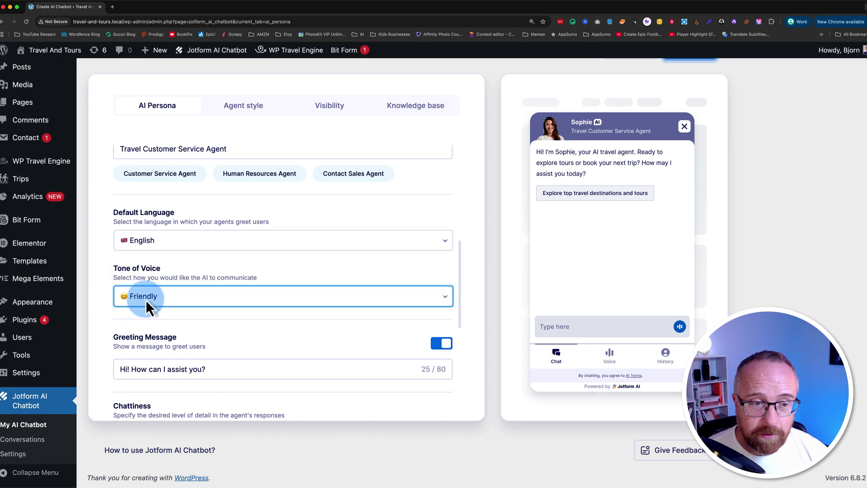
- Set the persona's chattiness to Short after trying Minimal and Chatty
{"action": "scroll", "coordinate": [313, 305], "scroll_direction": "down", "scroll_amount": 4}
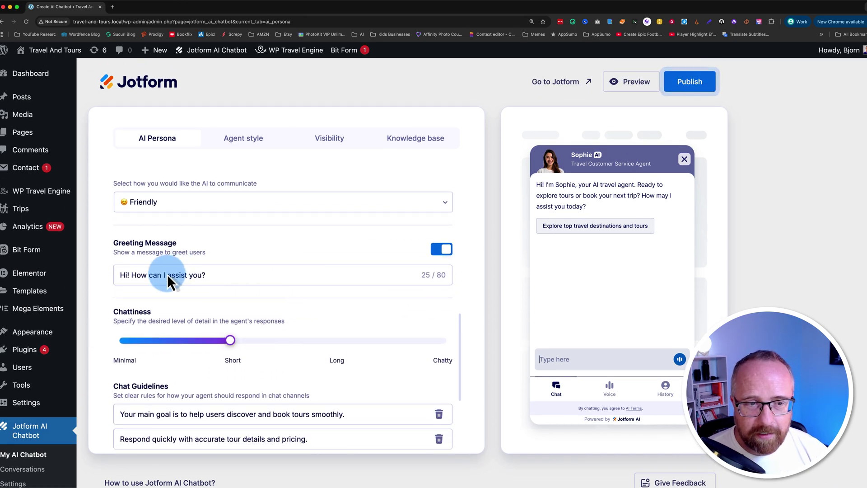
{"action": "left_click_drag", "start_coordinate": [183, 282], "coordinate": [366, 253]}
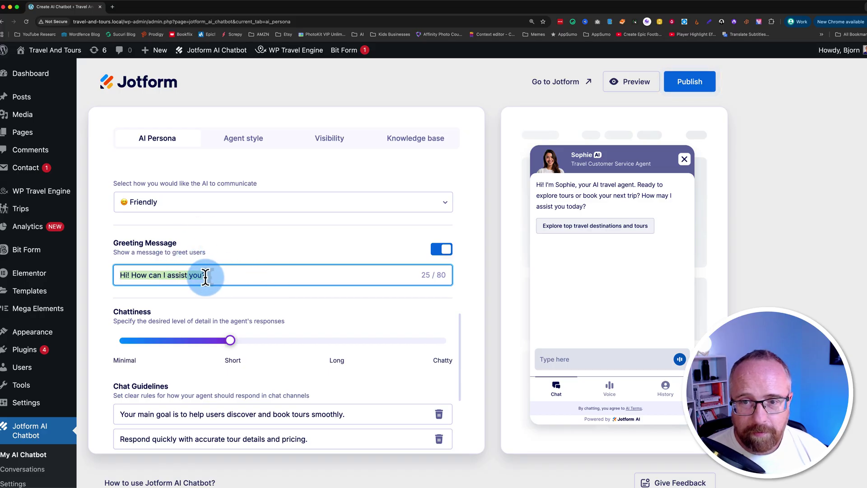
{"action": "scroll", "coordinate": [233, 257], "scroll_direction": "down", "scroll_amount": 3}
{"action": "scroll", "coordinate": [240, 241], "scroll_direction": "down", "scroll_amount": 1}
{"action": "left_click", "coordinate": [121, 217]}
{"action": "left_click_drag", "start_coordinate": [223, 216], "coordinate": [442, 214]}
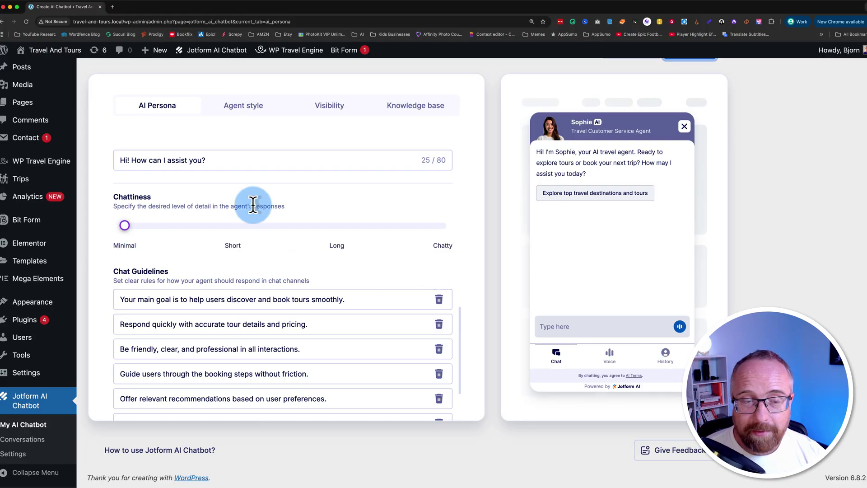
{"action": "left_click", "coordinate": [231, 226]}
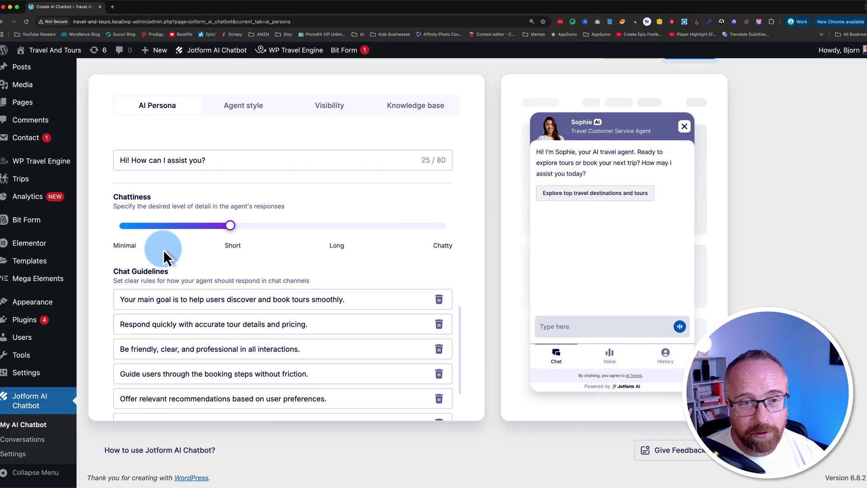
{"action": "scroll", "coordinate": [107, 261], "scroll_direction": "down", "scroll_amount": 2}
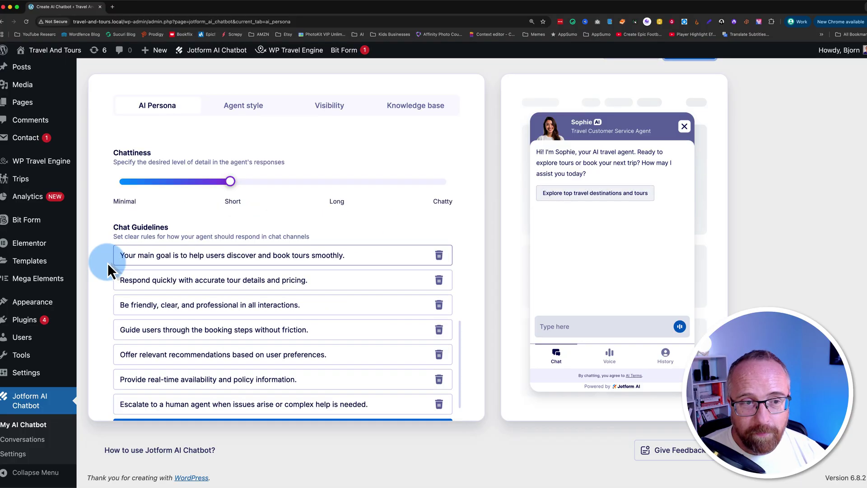
{"action": "scroll", "coordinate": [137, 254], "scroll_direction": "down", "scroll_amount": 3}
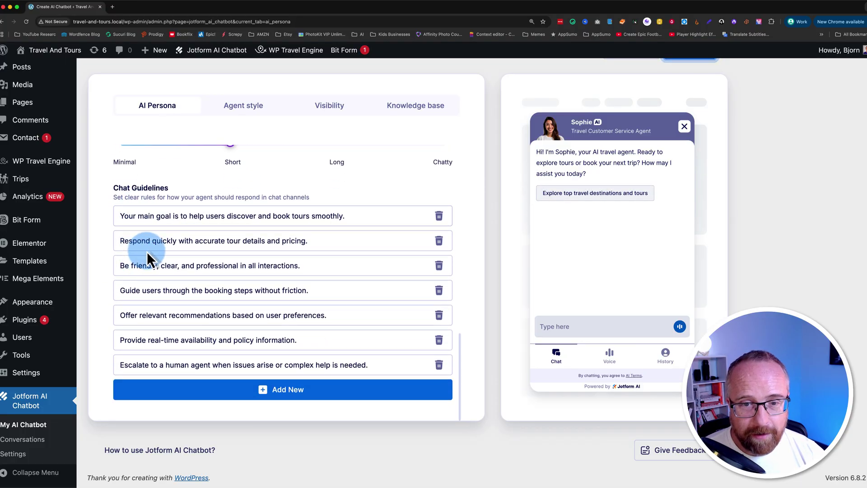
{"action": "left_click", "coordinate": [120, 215]}
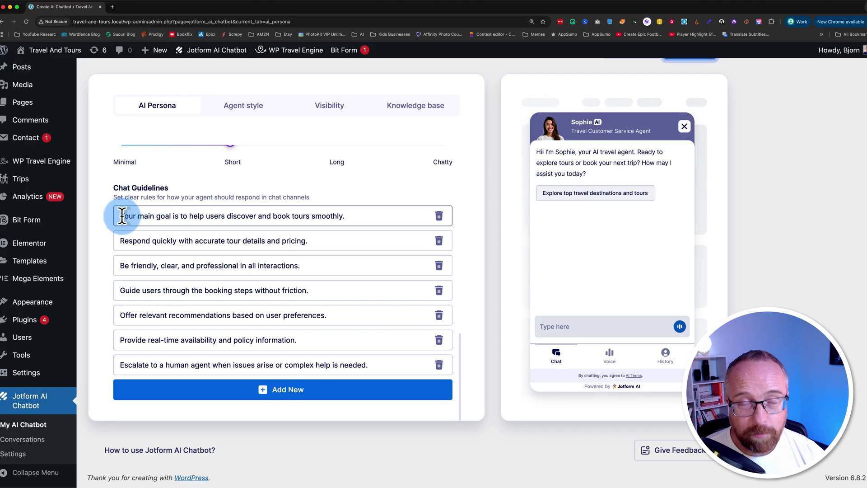
{"action": "left_click", "coordinate": [134, 221]}
{"action": "left_click", "coordinate": [119, 216]}
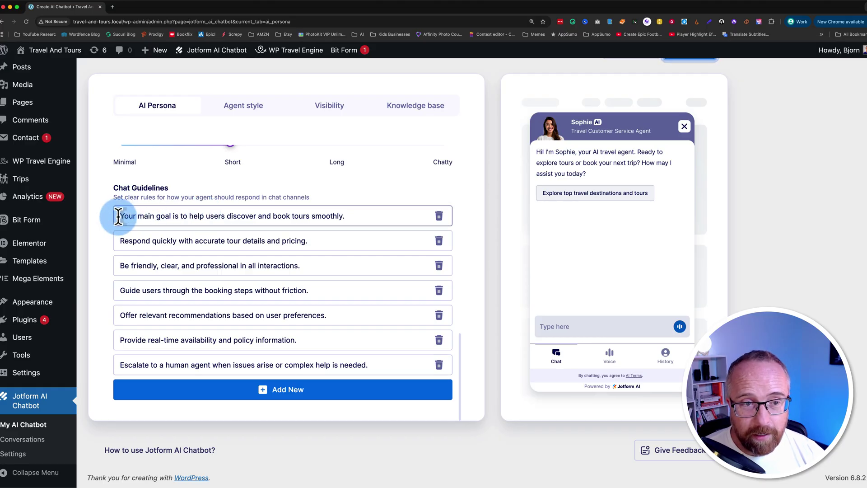
{"action": "left_click_drag", "start_coordinate": [119, 215], "coordinate": [351, 215]}
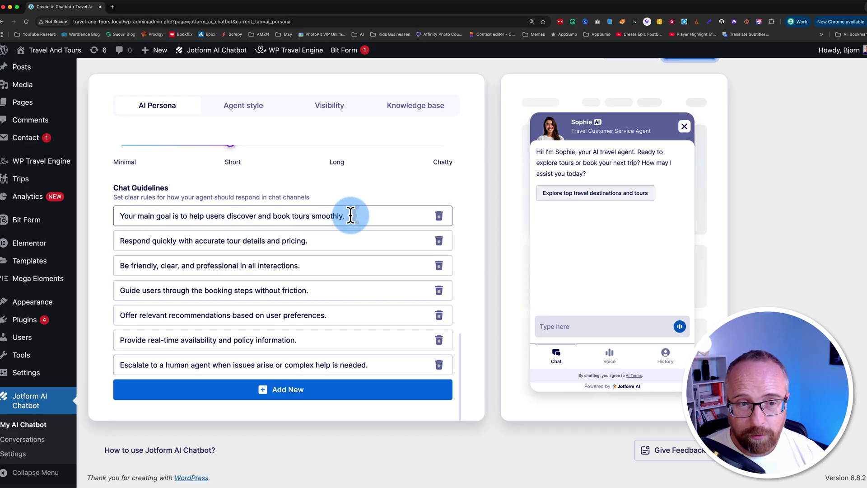
{"action": "left_click", "coordinate": [167, 241]}
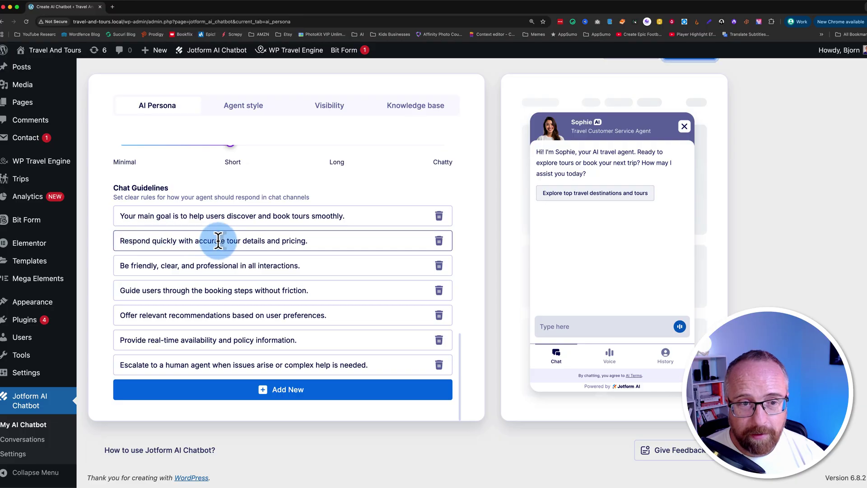
{"action": "left_click", "coordinate": [128, 265]}
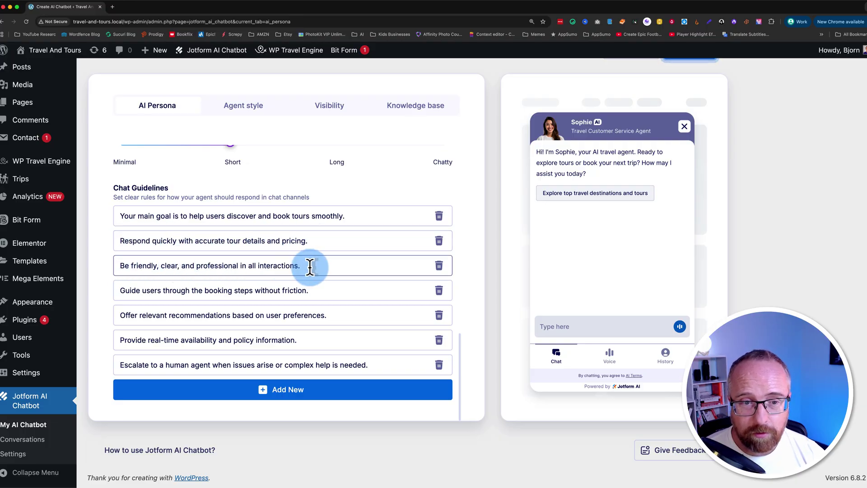
{"action": "left_click", "coordinate": [123, 290]}
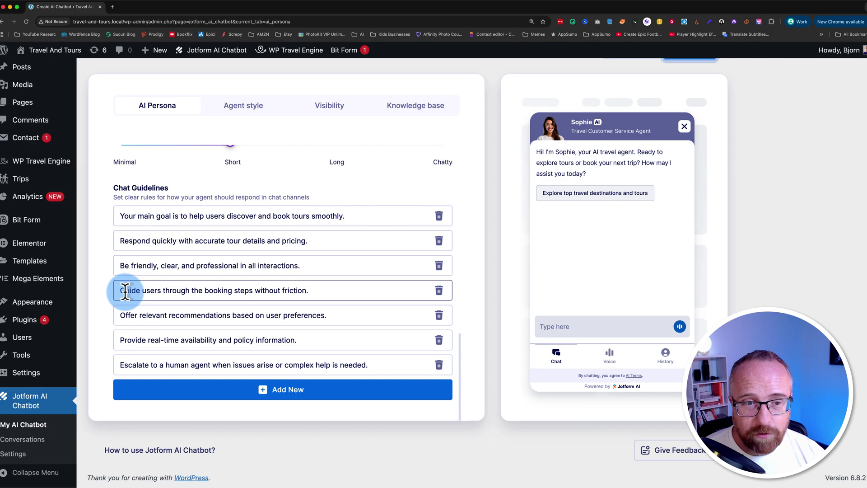
{"action": "left_click", "coordinate": [125, 316]}
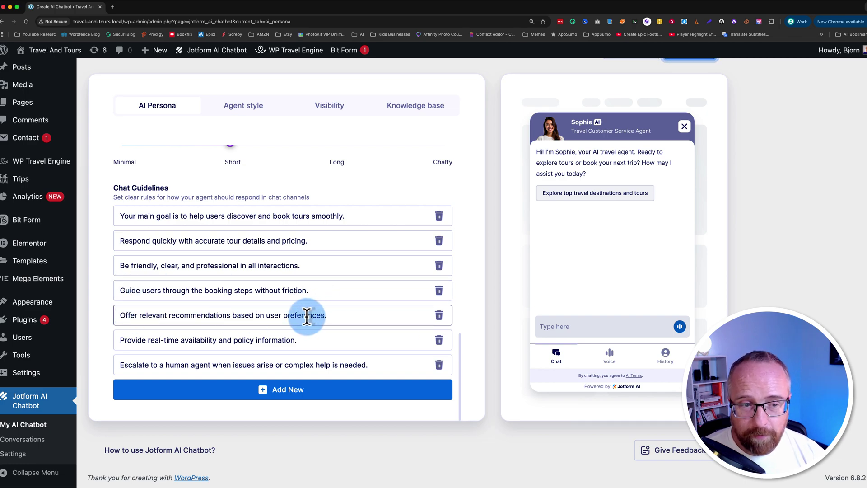
{"action": "left_click", "coordinate": [138, 339]}
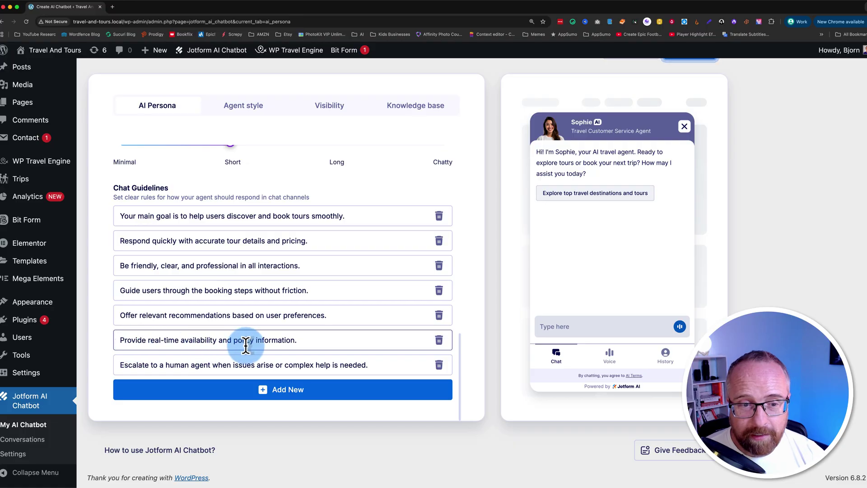
{"action": "left_click", "coordinate": [119, 365]}
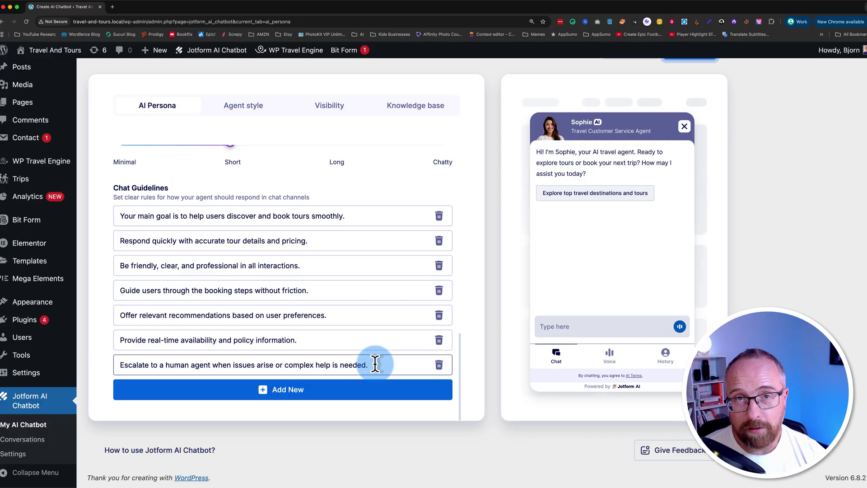
{"action": "left_click", "coordinate": [211, 181]}
{"action": "left_click", "coordinate": [299, 270]}
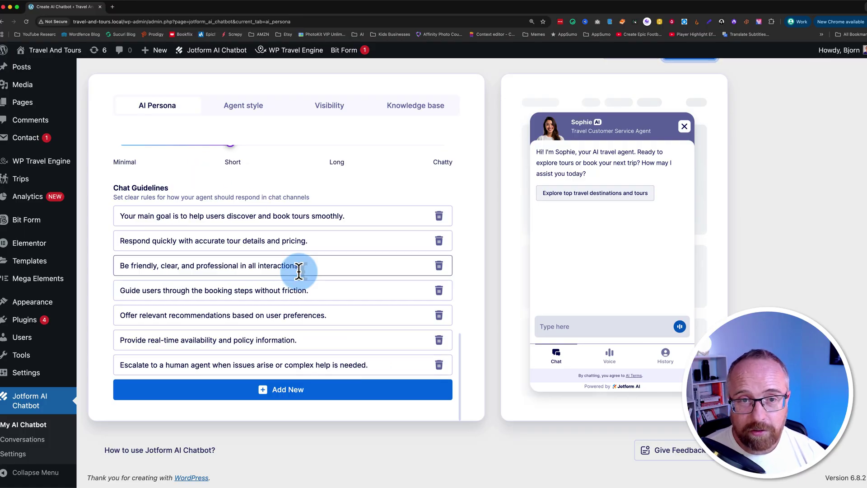
{"action": "left_click", "coordinate": [258, 315]}
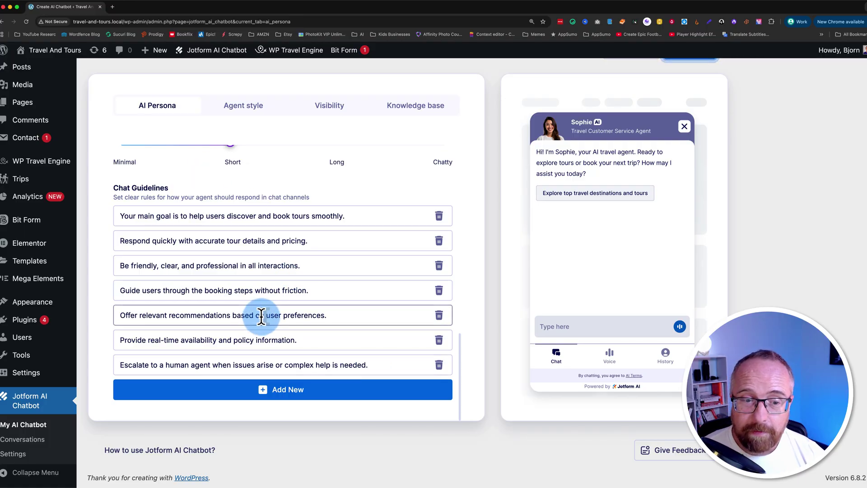
{"action": "left_click", "coordinate": [114, 358]}
{"action": "left_click", "coordinate": [135, 240]}
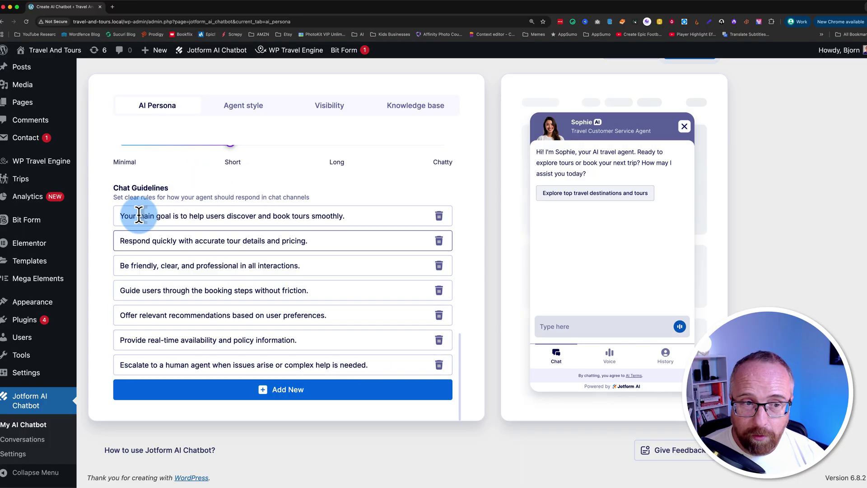
{"action": "left_click", "coordinate": [299, 391]}
{"action": "type", "text": "Guideli"}
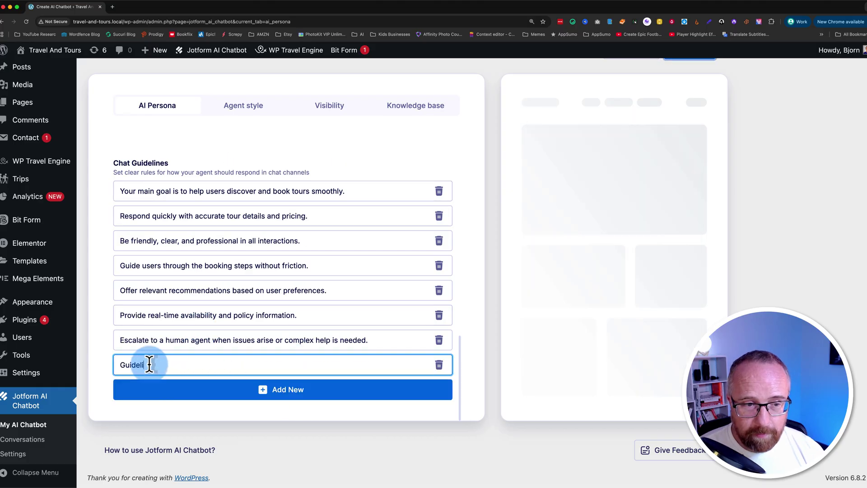
{"action": "type", "text": "ne description"}
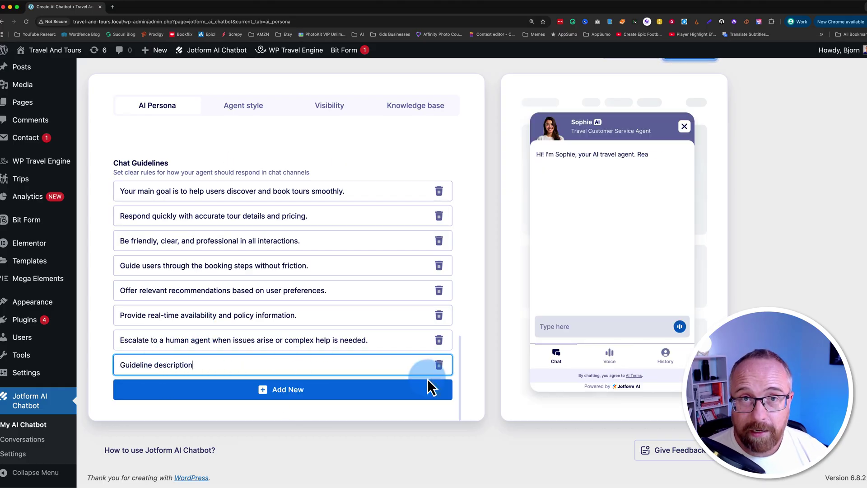
{"action": "left_click", "coordinate": [438, 365]}
{"action": "left_click", "coordinate": [464, 318]}
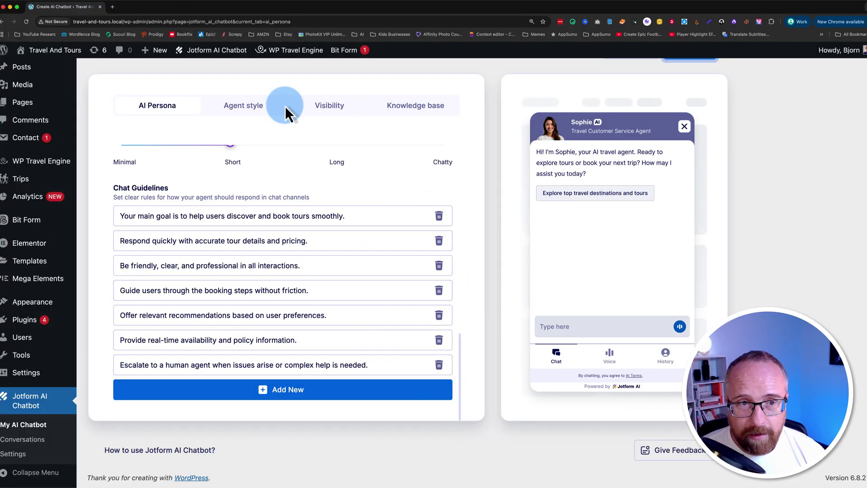
- Apply the third colour scheme in the Agent style settings
{"action": "left_click", "coordinate": [246, 111]}
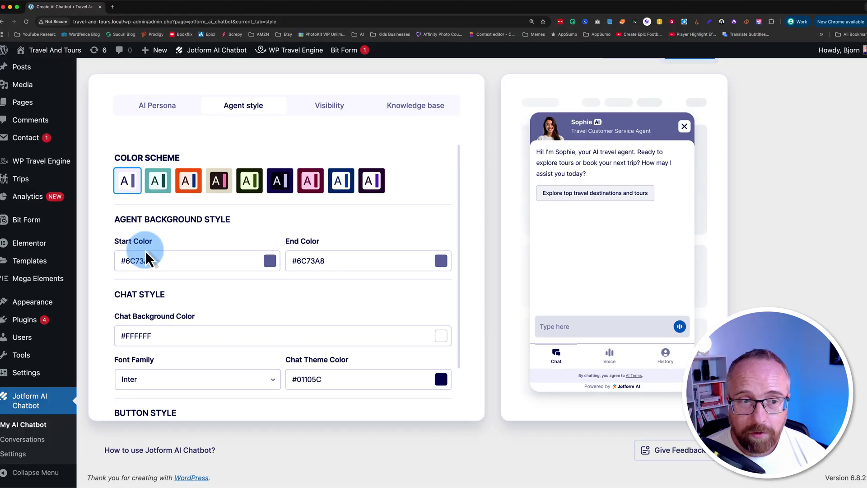
{"action": "scroll", "coordinate": [135, 251], "scroll_direction": "down", "scroll_amount": 2}
{"action": "scroll", "coordinate": [208, 315], "scroll_direction": "up", "scroll_amount": 2}
{"action": "left_click", "coordinate": [190, 183]}
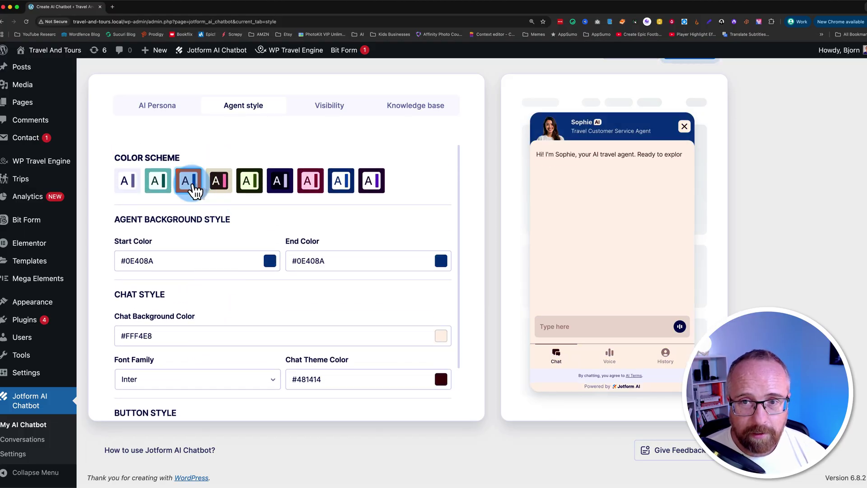
{"action": "scroll", "coordinate": [212, 208], "scroll_direction": "down", "scroll_amount": 2}
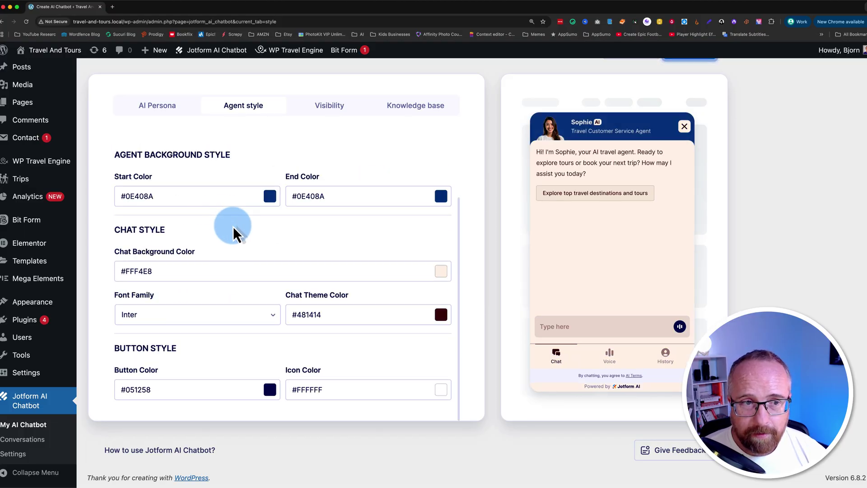
- Set the header gradient's start colour to #FFAA00 and end colour to #ECCC04
{"action": "left_click", "coordinate": [270, 197]}
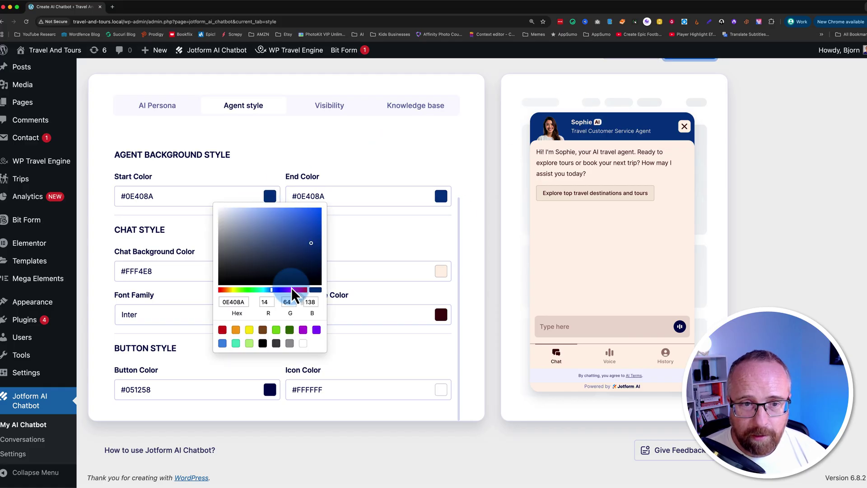
{"action": "type", "text": "FFAA00"}
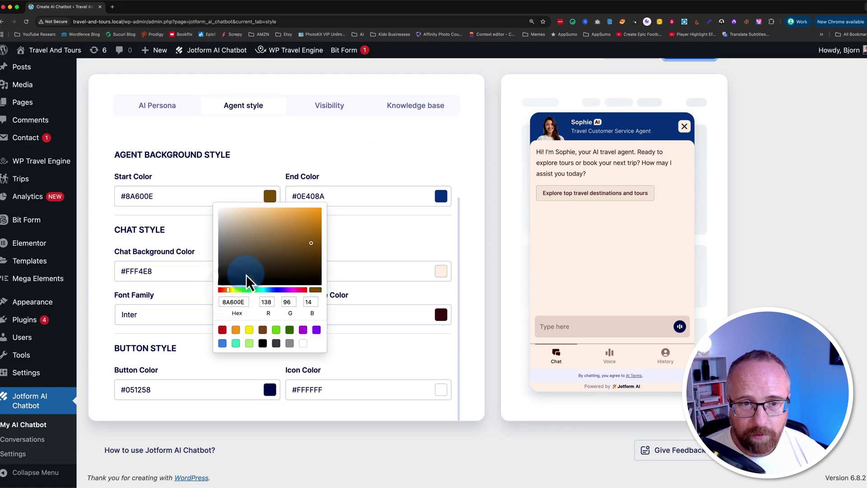
{"action": "left_click", "coordinate": [441, 196]}
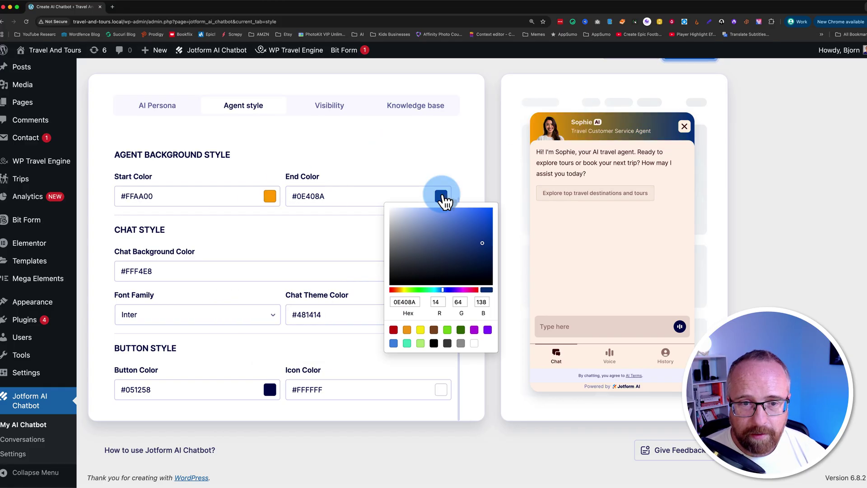
{"action": "left_click", "coordinate": [398, 290]}
{"action": "left_click", "coordinate": [483, 233]}
{"action": "left_click_drag", "start_coordinate": [483, 233], "coordinate": [490, 214]}
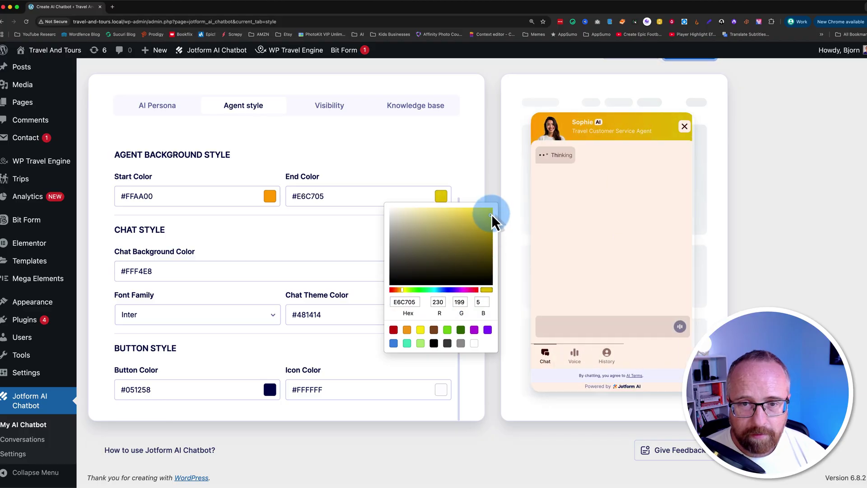
{"action": "left_click", "coordinate": [437, 161]}
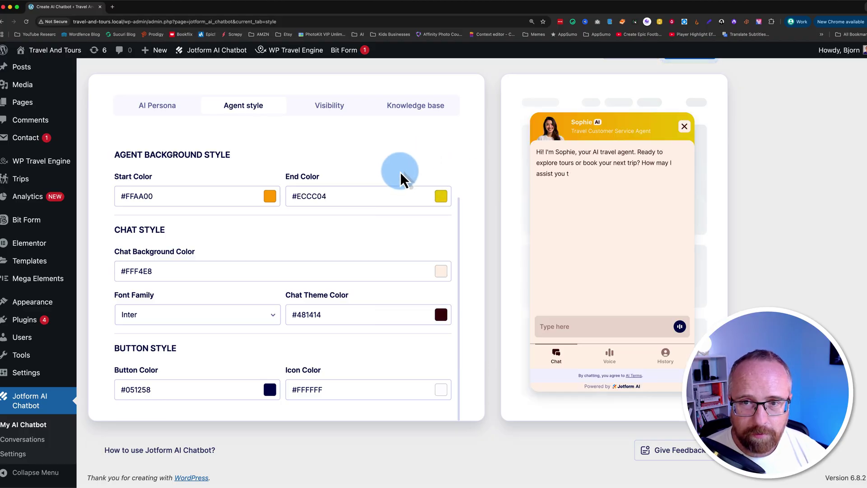
{"action": "left_click", "coordinate": [322, 195]}
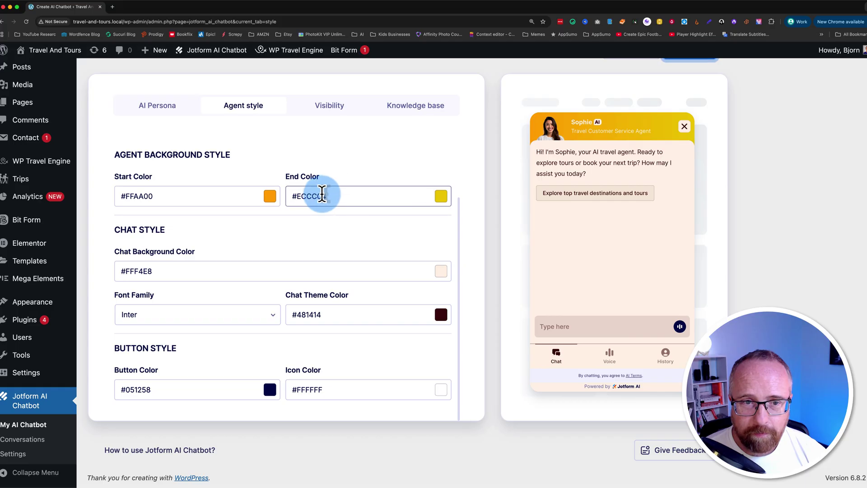
{"action": "left_click", "coordinate": [257, 194]}
{"action": "left_click", "coordinate": [171, 264]}
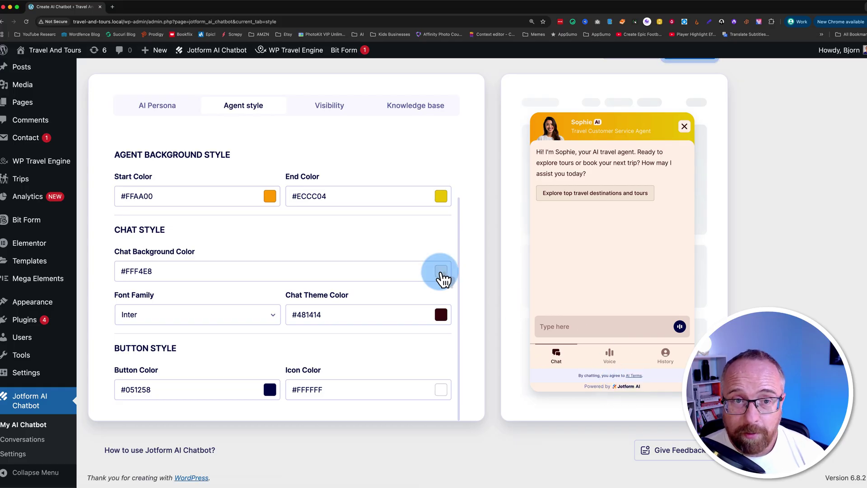
- Set the chatbot layout to Extended in the Visibility settings
{"action": "left_click", "coordinate": [335, 110]}
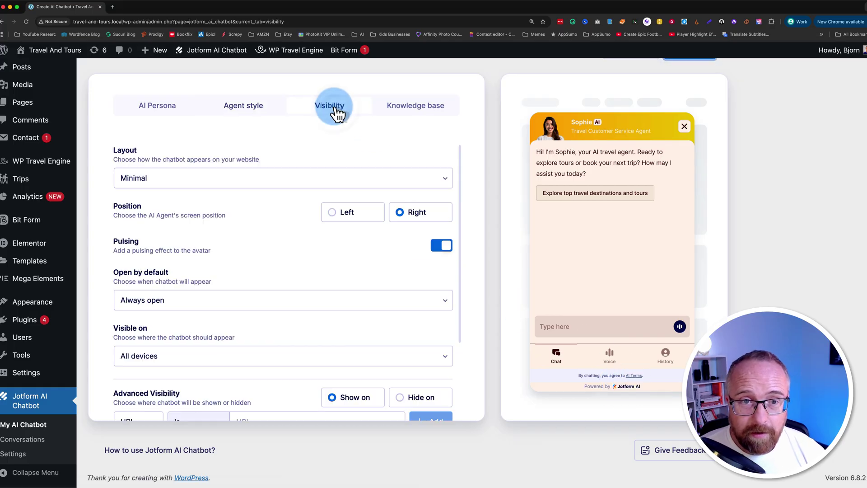
{"action": "left_click", "coordinate": [171, 172]}
{"action": "left_click", "coordinate": [152, 169]}
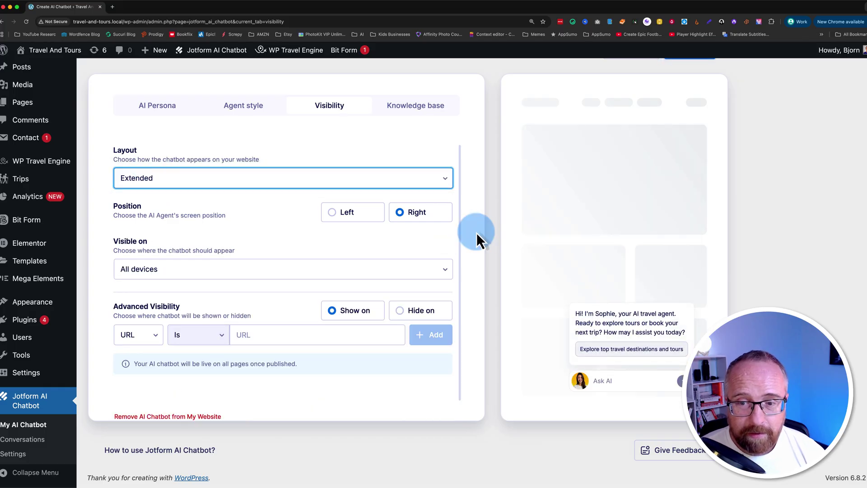
{"action": "left_click", "coordinate": [341, 183]}
{"action": "left_click", "coordinate": [338, 191]}
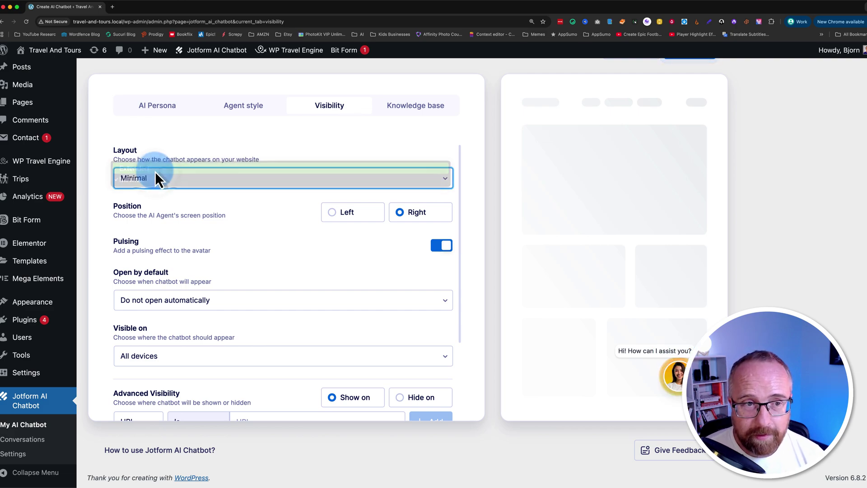
{"action": "left_click", "coordinate": [156, 176]}
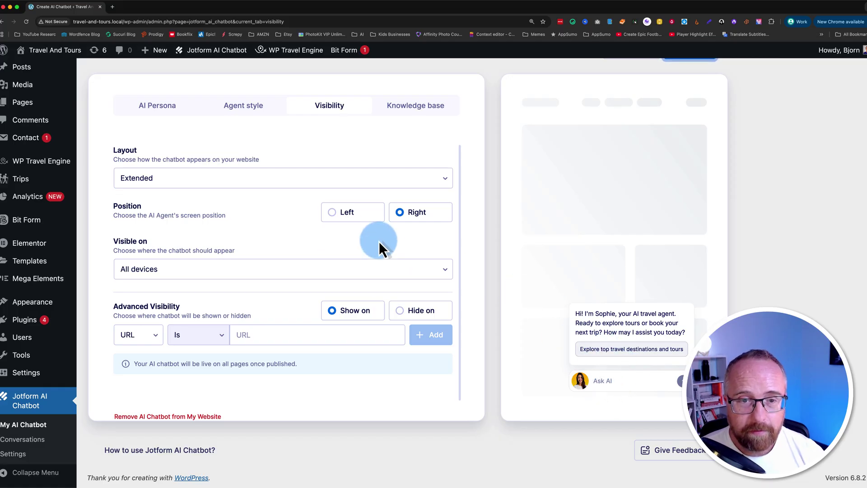
- Keep the chatbot positioned on the right side and visible on All devices
{"action": "left_click", "coordinate": [333, 214]}
{"action": "left_click", "coordinate": [409, 217]}
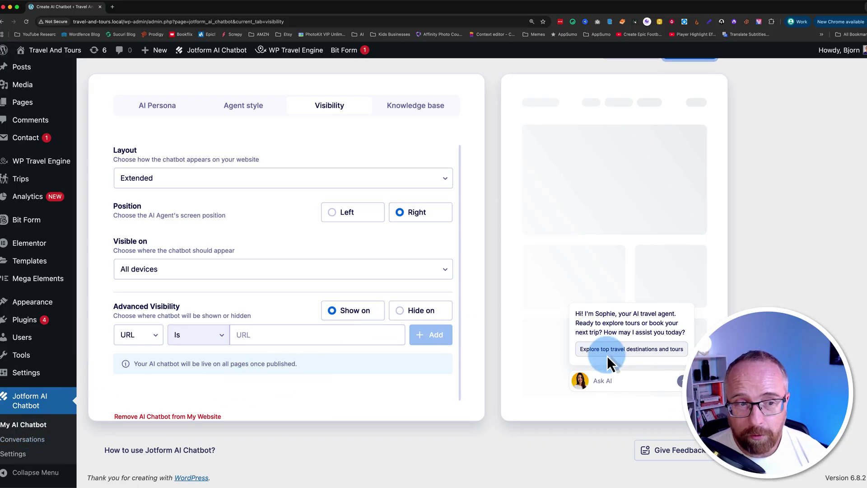
{"action": "left_click", "coordinate": [204, 272]}
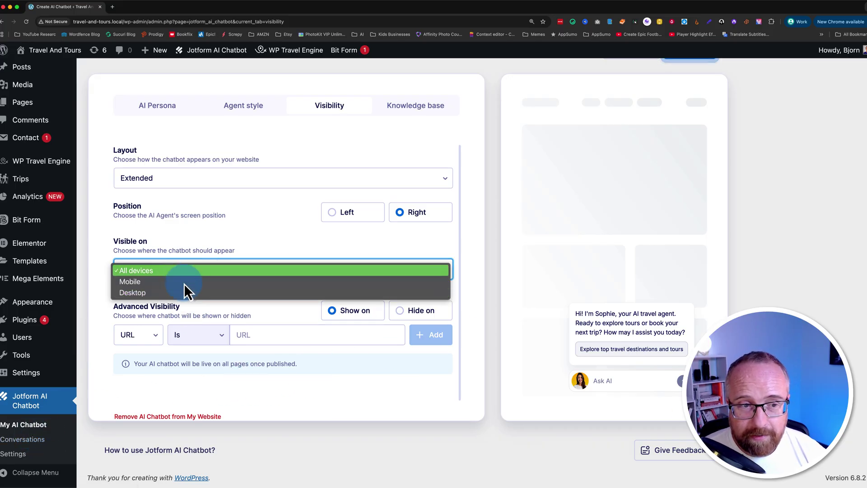
{"action": "left_click", "coordinate": [164, 270]}
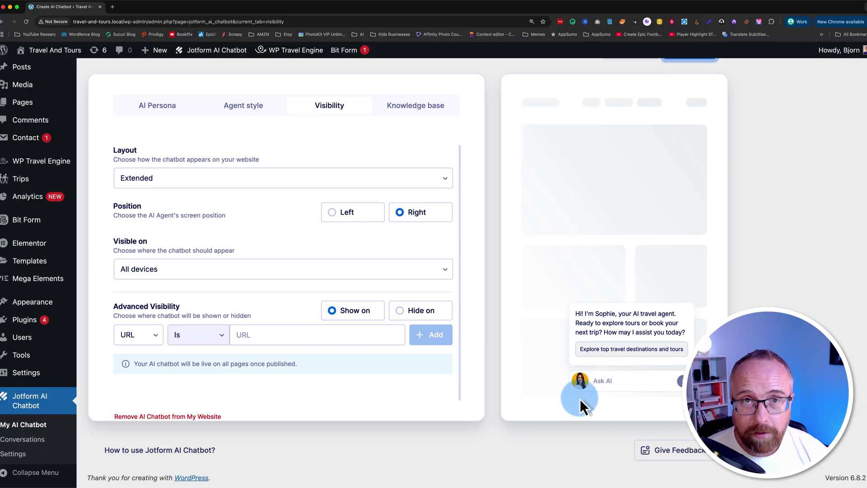
- Add a Hide-on rule for URLs starting with /category/
{"action": "left_click", "coordinate": [401, 311]}
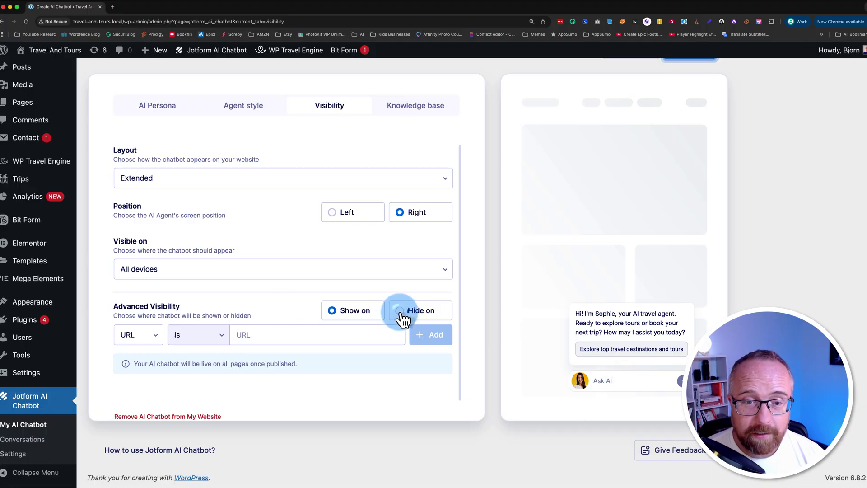
{"action": "left_click", "coordinate": [155, 338]}
{"action": "left_click", "coordinate": [229, 310]}
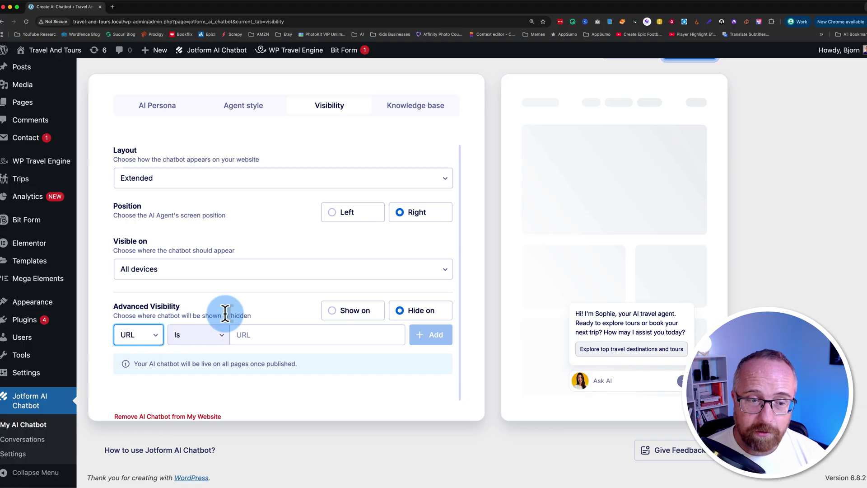
{"action": "left_click", "coordinate": [219, 338]}
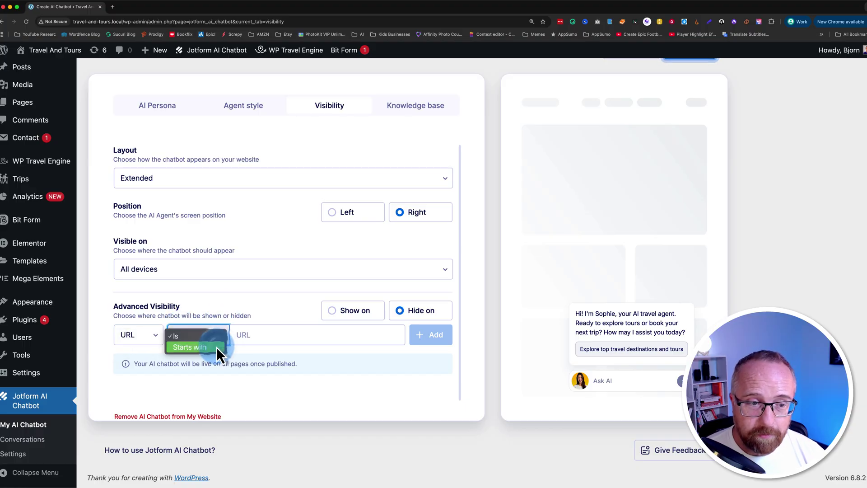
{"action": "left_click", "coordinate": [212, 347]}
{"action": "left_click", "coordinate": [243, 336]}
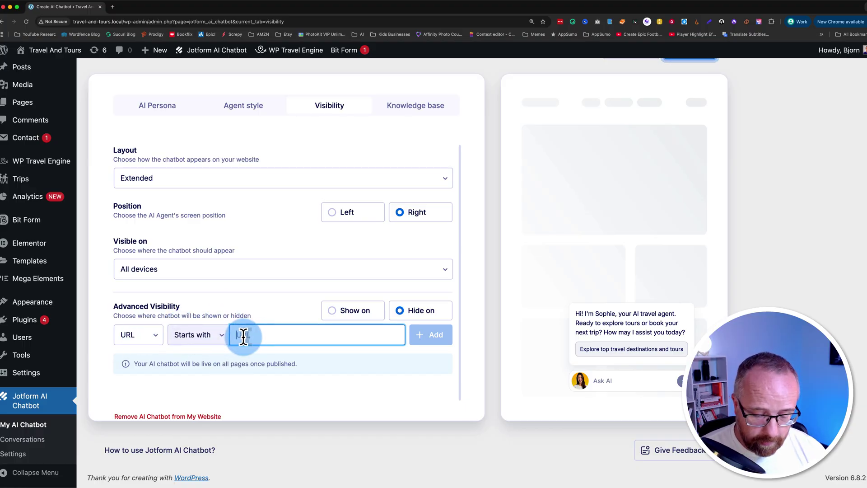
{"action": "type", "text": "/category/"}
{"action": "left_click", "coordinate": [430, 335]}
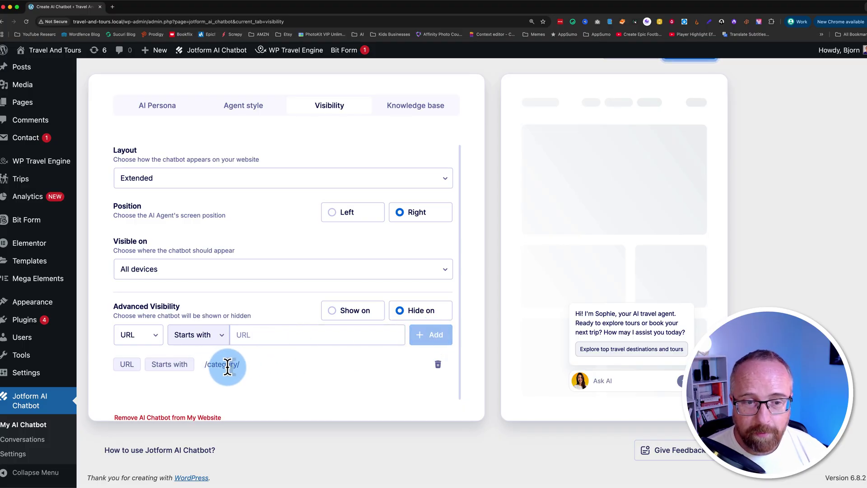
- Add a /blog/ hide rule, then Show-on URL rules for /products/ and /shop/
{"action": "left_click", "coordinate": [245, 334]}
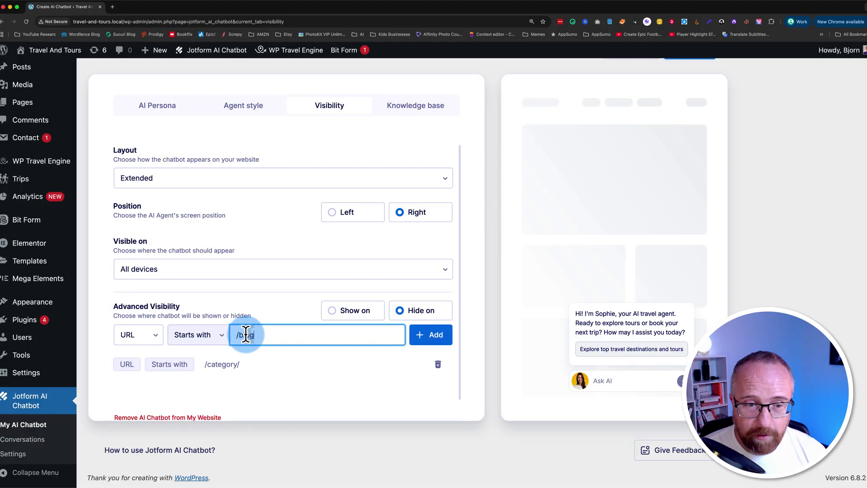
{"action": "left_click", "coordinate": [429, 342]}
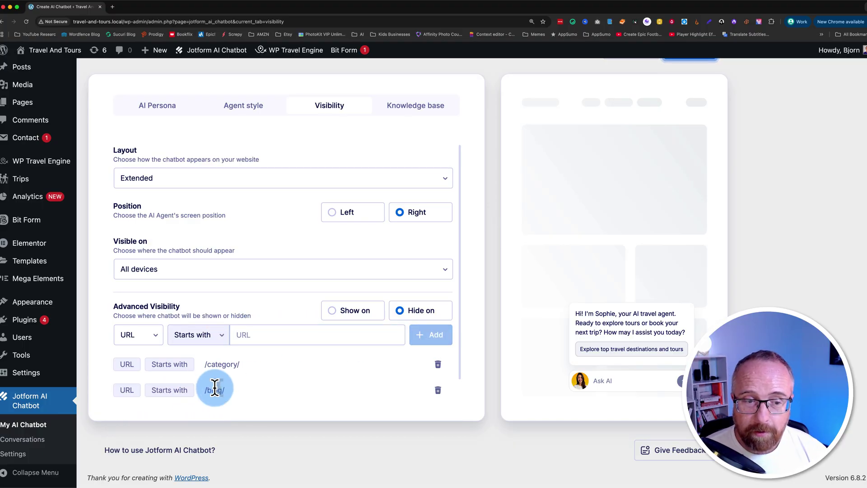
{"action": "left_click", "coordinate": [334, 315]}
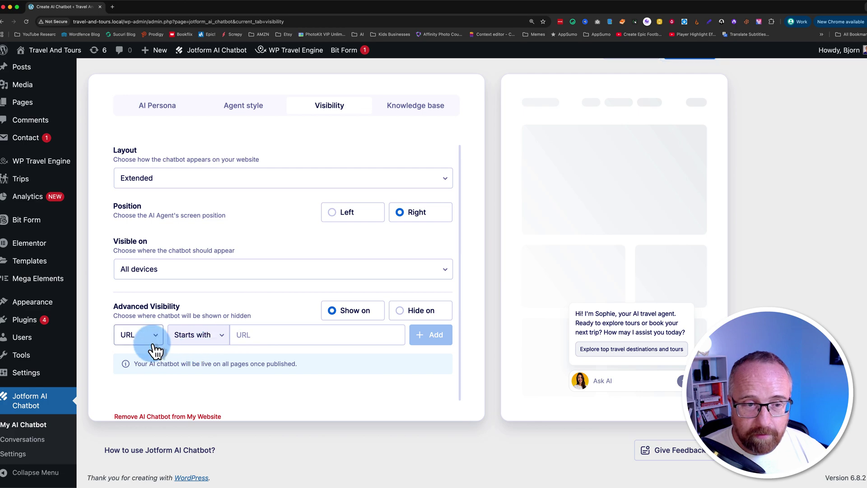
{"action": "left_click", "coordinate": [246, 335]}
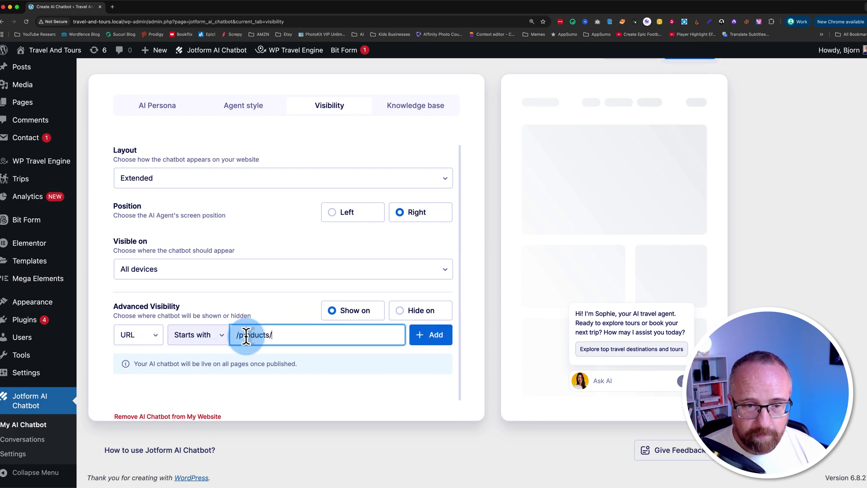
{"action": "left_click", "coordinate": [441, 338]}
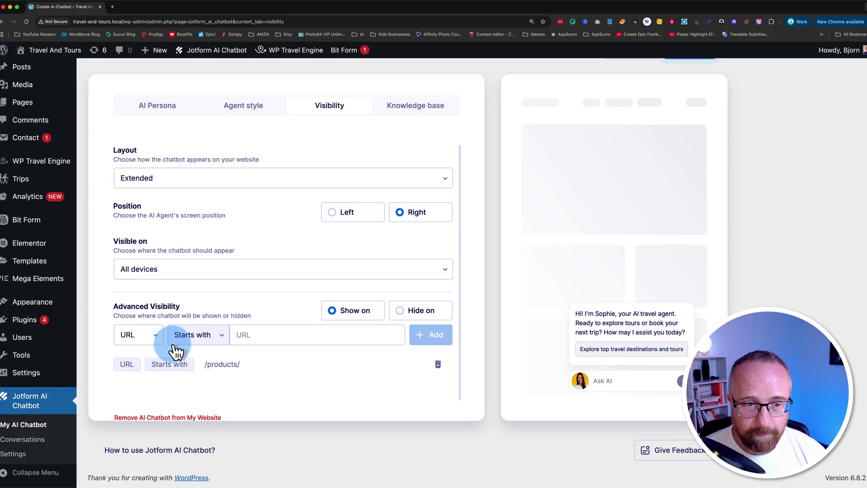
{"action": "left_click", "coordinate": [235, 337]}
{"action": "type", "text": "/shop/"}
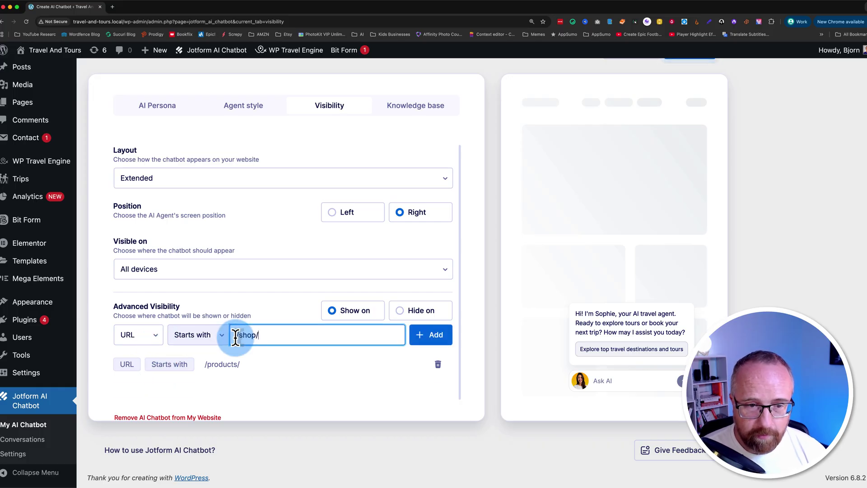
{"action": "key", "text": "Return"}
{"action": "left_click", "coordinate": [143, 334]}
- Add a page visibility rule for the Trip Types page
{"action": "left_click", "coordinate": [148, 346]}
{"action": "left_click", "coordinate": [214, 341]}
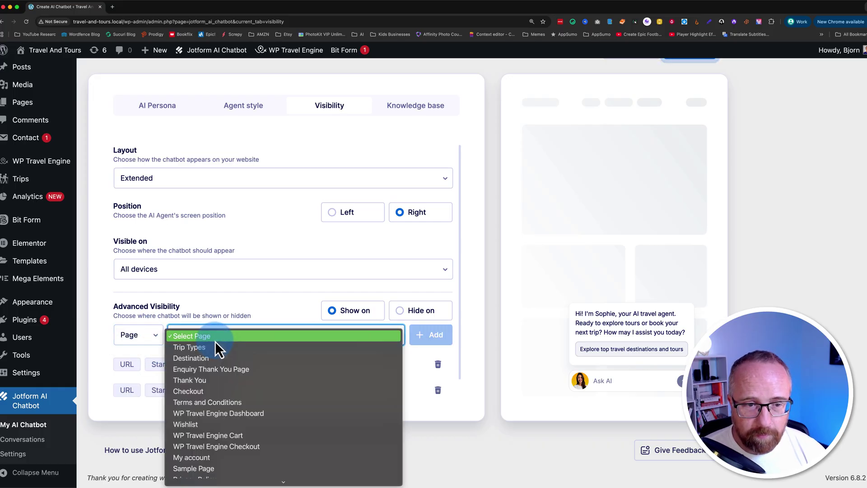
{"action": "left_click", "coordinate": [219, 350]}
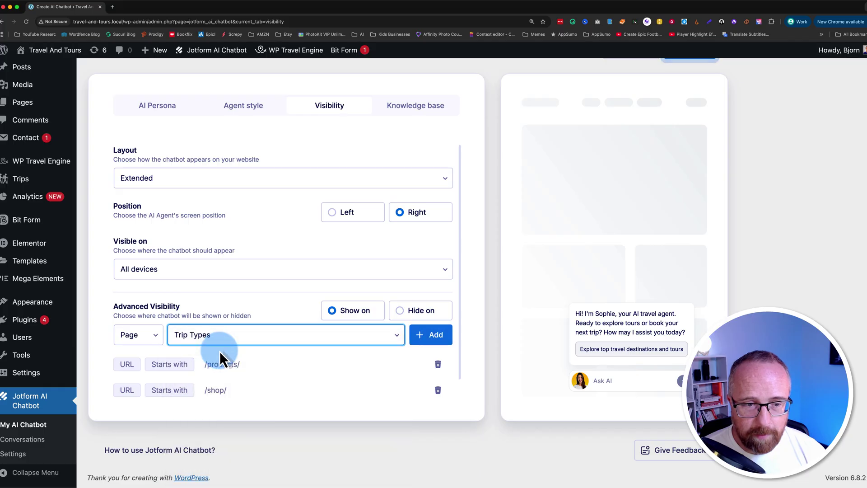
{"action": "left_click", "coordinate": [430, 335]}
- Delete the /blog/, /category/, /shop/ and /products/ visibility rules
{"action": "scroll", "coordinate": [415, 336], "scroll_direction": "down", "scroll_amount": 1}
{"action": "left_click", "coordinate": [400, 262]}
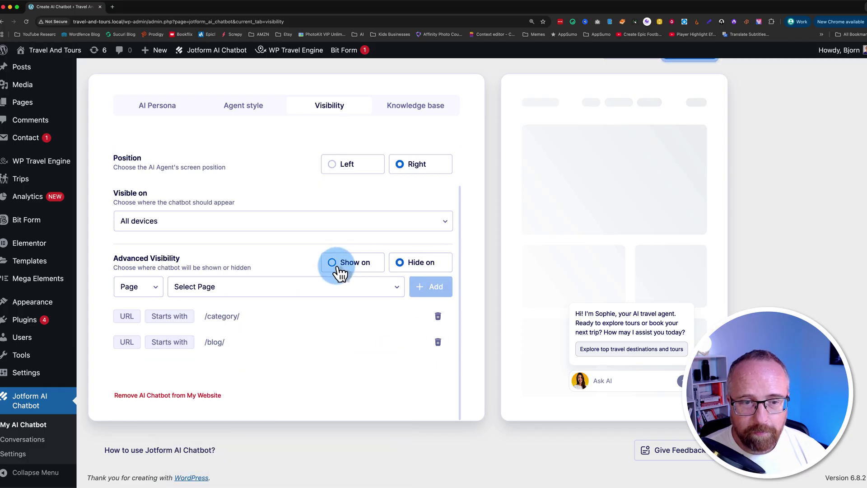
{"action": "left_click", "coordinate": [337, 266]}
{"action": "left_click", "coordinate": [409, 267]}
{"action": "left_click", "coordinate": [353, 269]}
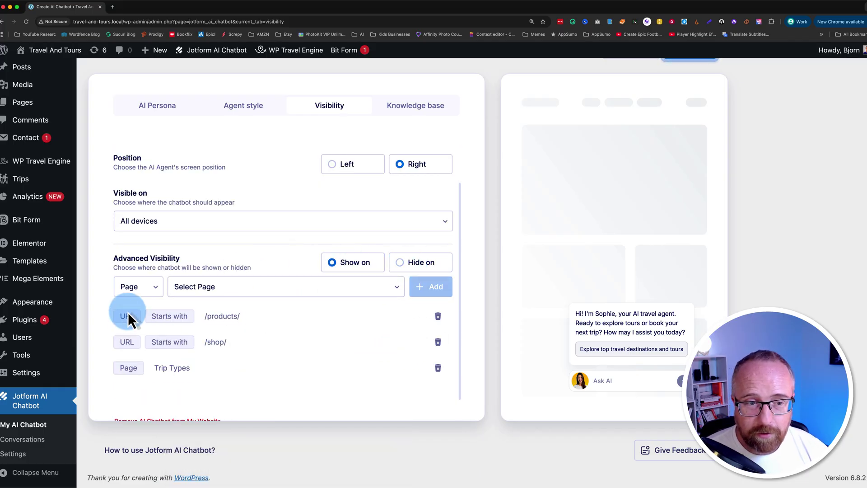
{"action": "left_click", "coordinate": [399, 268]}
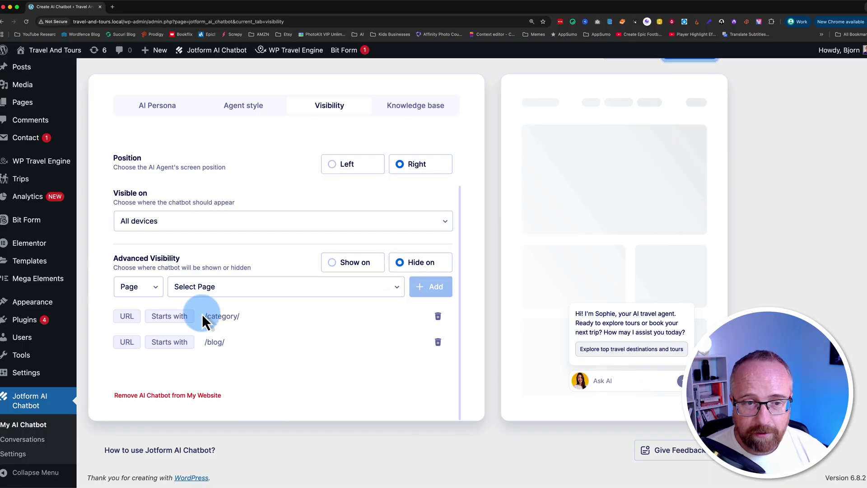
{"action": "left_click", "coordinate": [333, 265]}
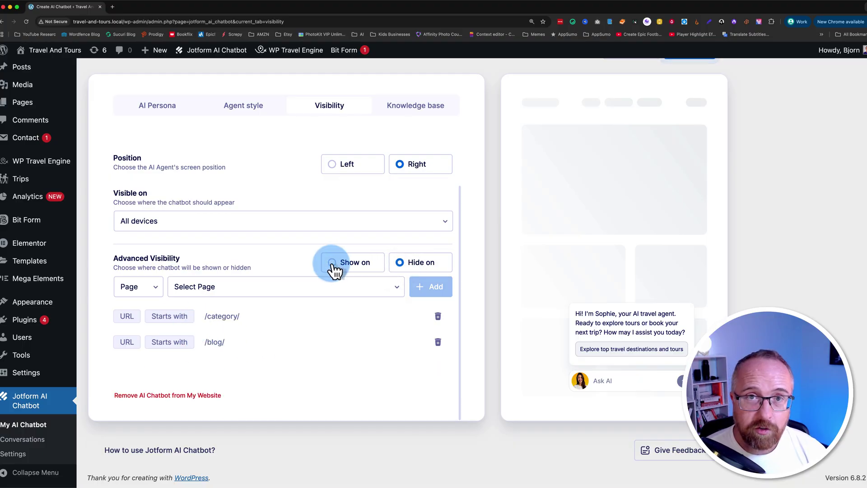
{"action": "left_click", "coordinate": [436, 341]}
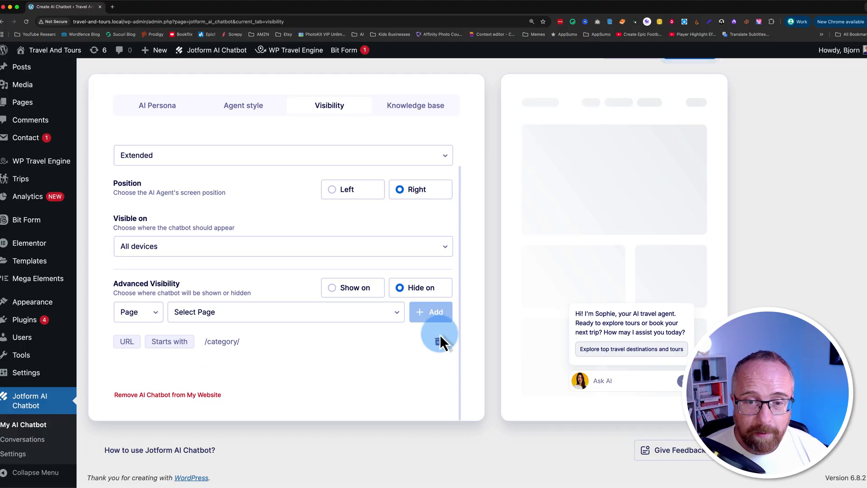
{"action": "left_click", "coordinate": [438, 342]}
{"action": "left_click", "coordinate": [343, 289]}
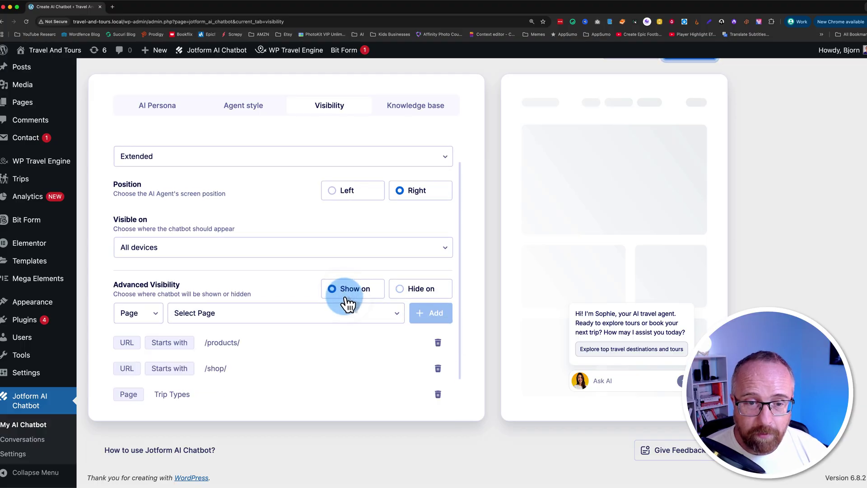
{"action": "left_click", "coordinate": [438, 369]}
{"action": "left_click", "coordinate": [437, 343]}
- Open the chatbot's knowledge base and start adding text-based knowledge
{"action": "left_click", "coordinate": [406, 110]}
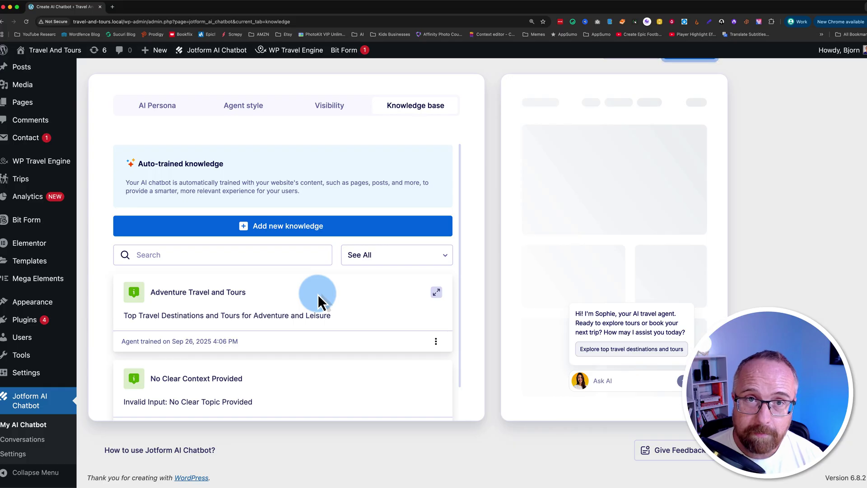
{"action": "left_click", "coordinate": [291, 230]}
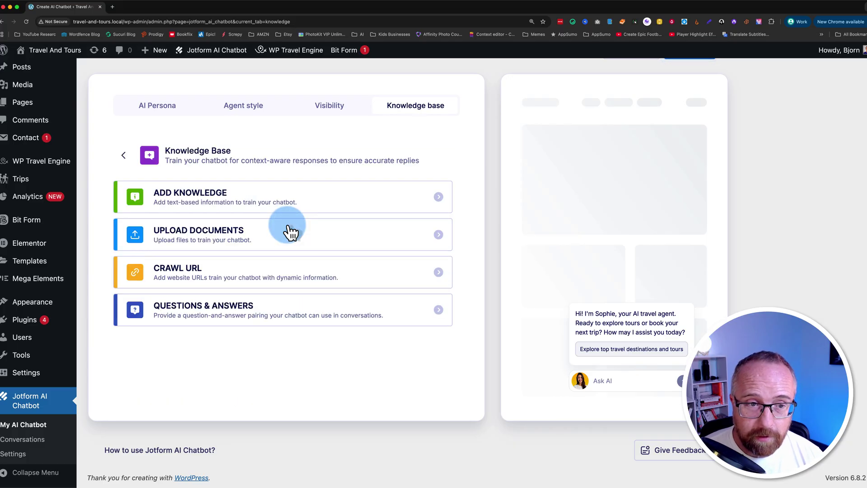
{"action": "left_click", "coordinate": [350, 198]}
{"action": "left_click", "coordinate": [260, 220]}
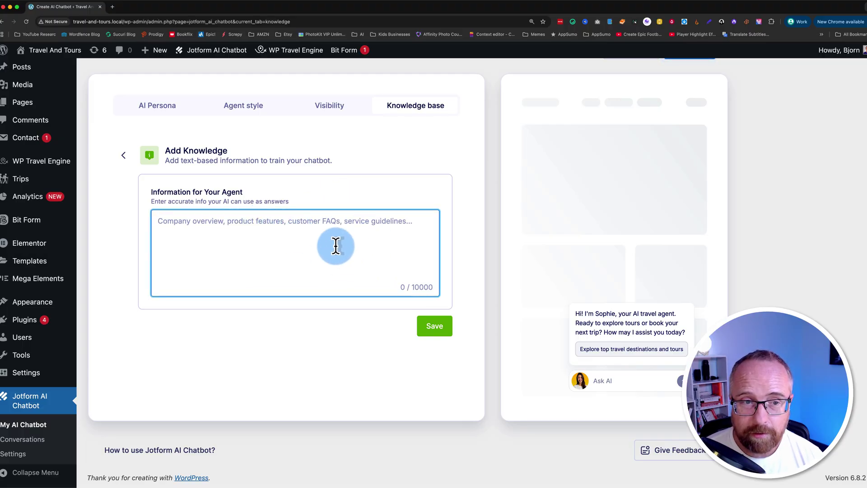
- Preview the Upload Documents and Crawl URL forms, then open Questions & Answers
{"action": "left_click", "coordinate": [126, 156]}
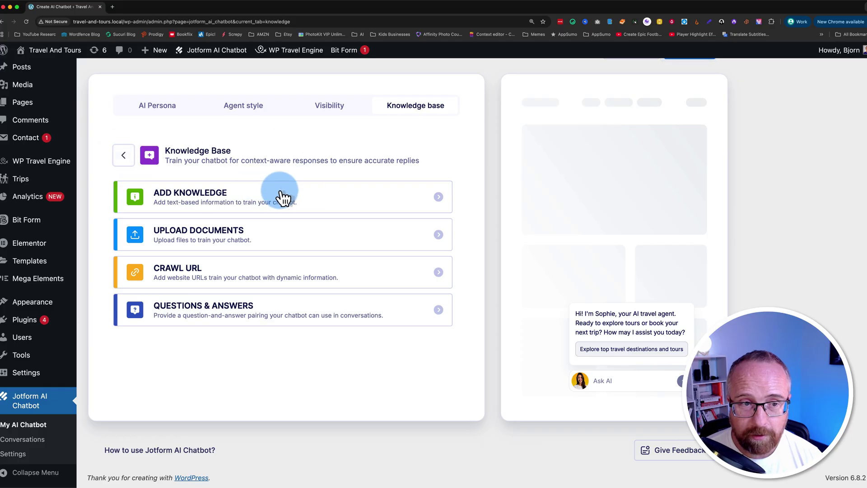
{"action": "left_click", "coordinate": [191, 236]}
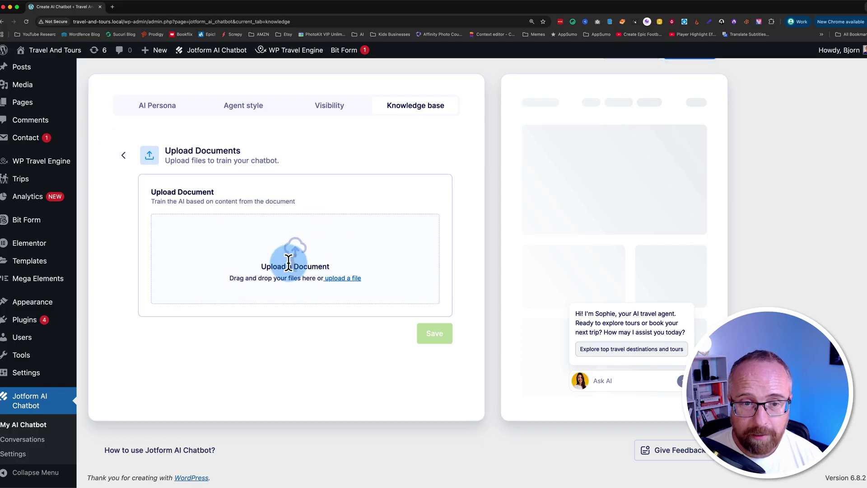
{"action": "left_click", "coordinate": [124, 155]}
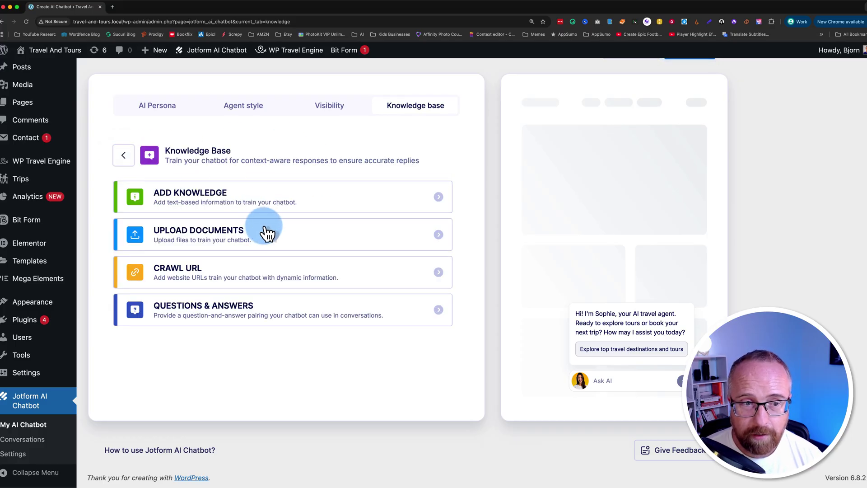
{"action": "left_click", "coordinate": [271, 282]}
{"action": "left_click", "coordinate": [234, 221]}
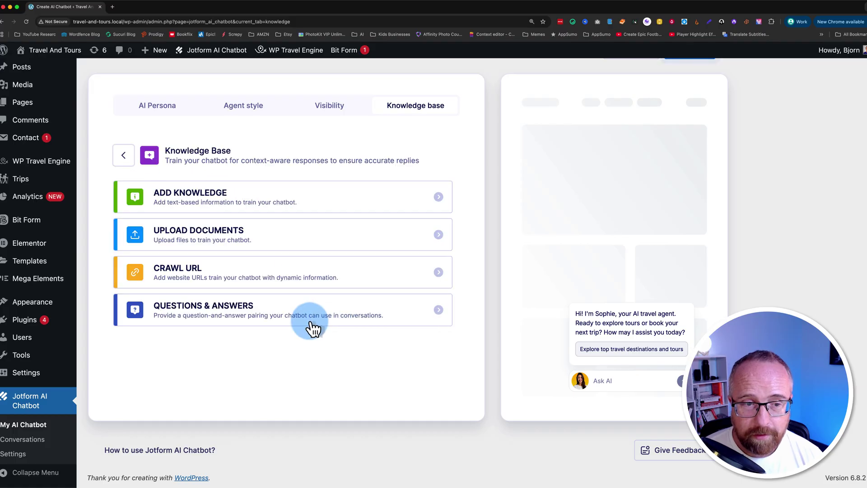
{"action": "left_click", "coordinate": [312, 323]}
{"action": "left_click", "coordinate": [220, 223]}
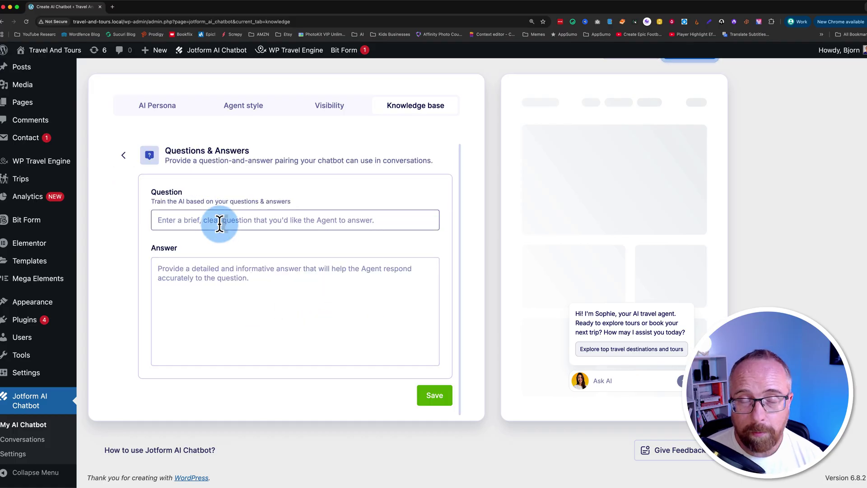
{"action": "left_click", "coordinate": [148, 223]}
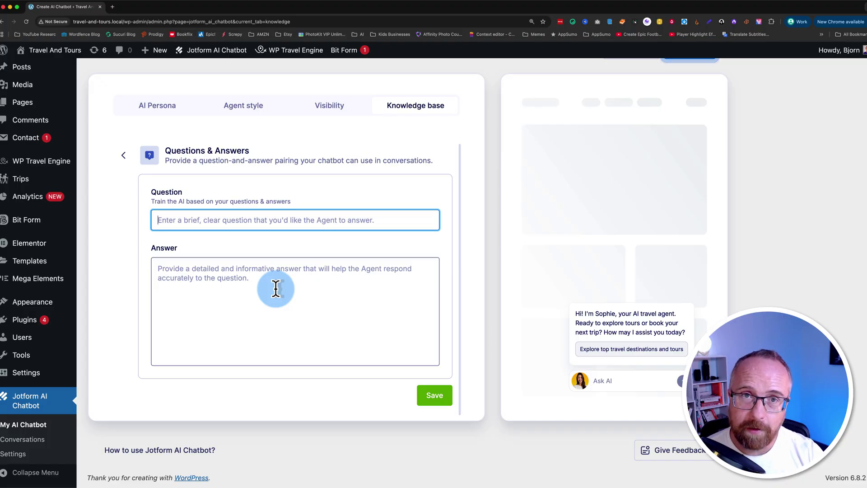
{"action": "left_click", "coordinate": [244, 291]}
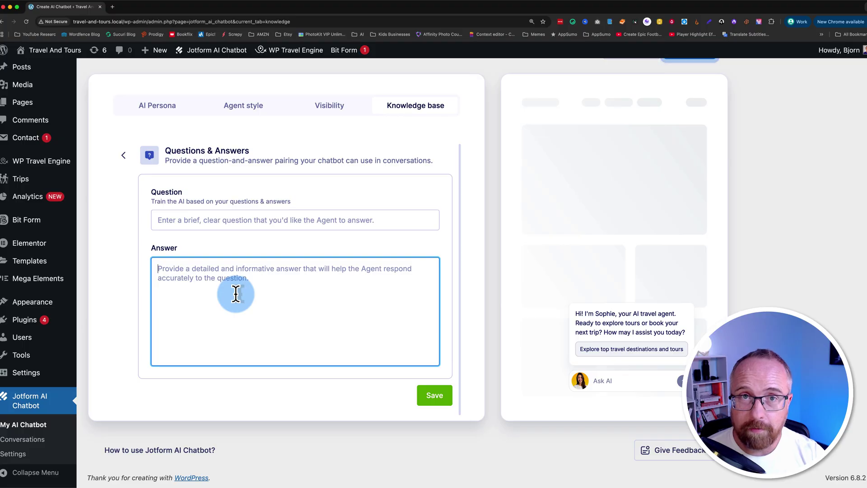
- Open the Crawl URL form, then open the live site's Annapurna destination page in a new tab
{"action": "left_click", "coordinate": [123, 155]}
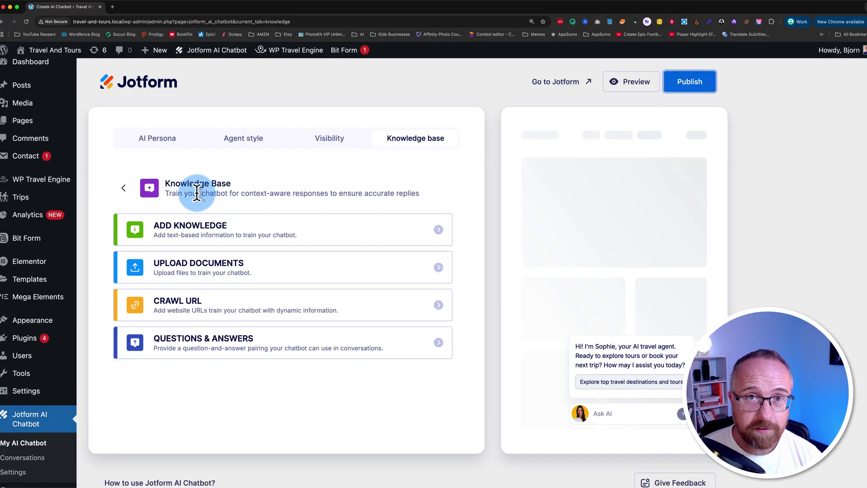
{"action": "left_click", "coordinate": [185, 310]}
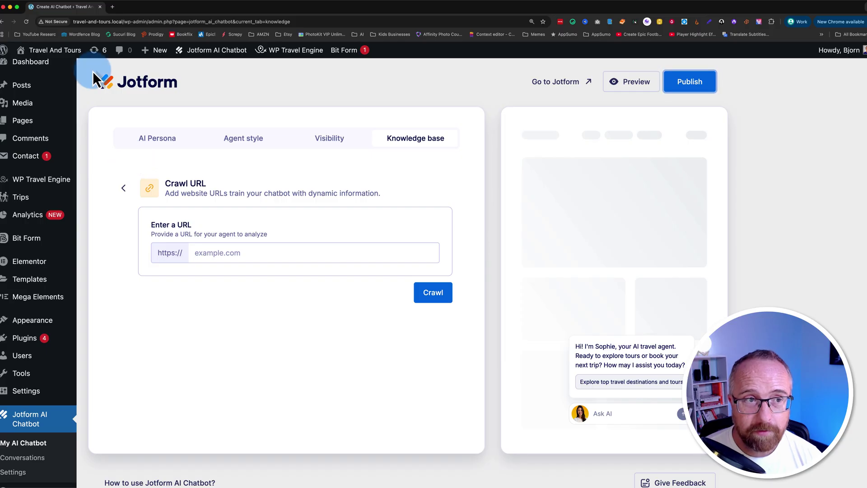
{"action": "left_click", "coordinate": [29, 52], "text": "super"}
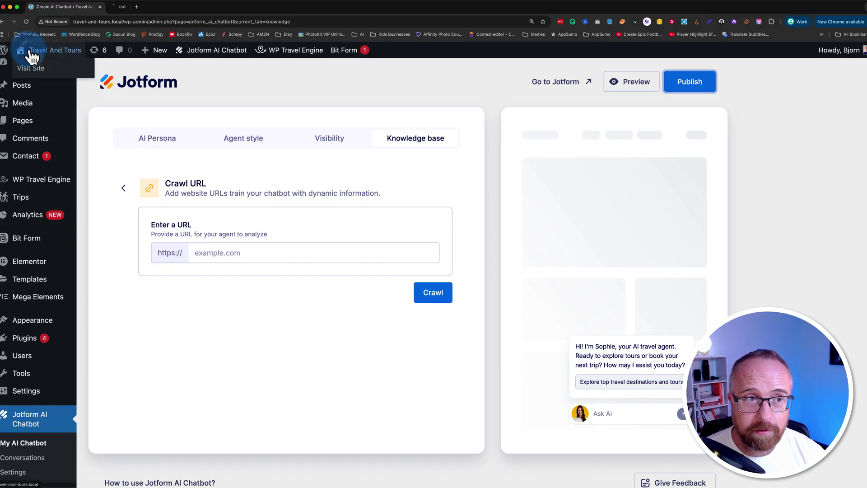
{"action": "left_click", "coordinate": [133, 9]}
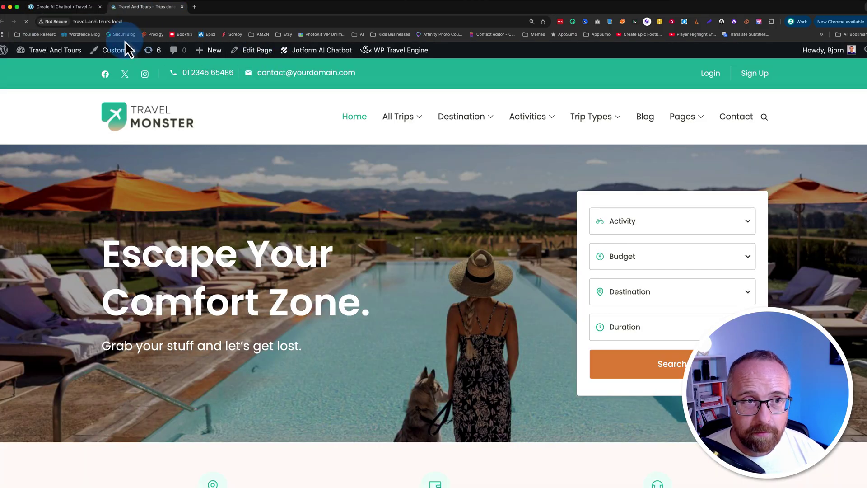
{"action": "mouse_move", "coordinate": [453, 126]}
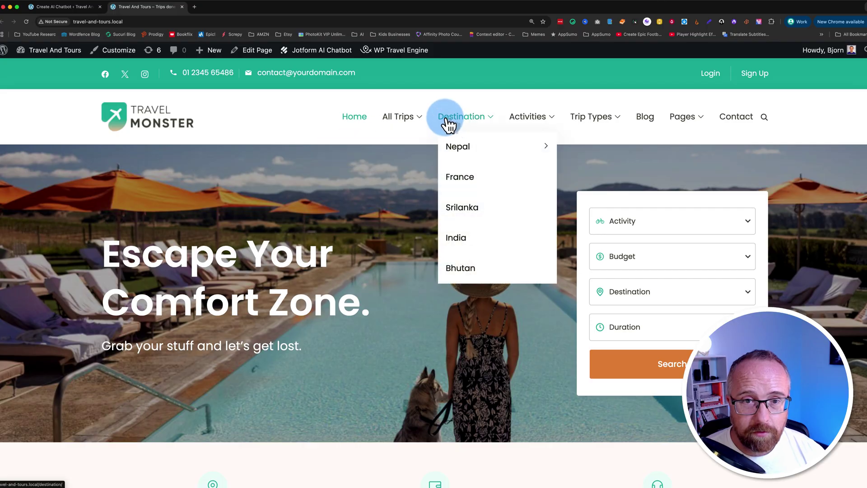
{"action": "mouse_move", "coordinate": [470, 151]}
{"action": "left_click", "coordinate": [596, 152]}
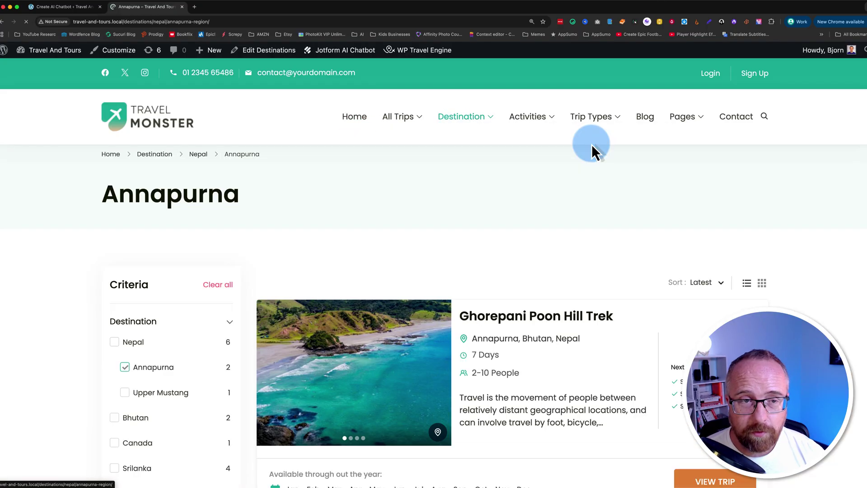
- Copy the Annapurna page URL into Crawl URL and crawl it into the knowledge base
{"action": "left_click", "coordinate": [135, 23]}
{"action": "key", "text": "super+c"}
{"action": "left_click", "coordinate": [63, 6]}
{"action": "left_click", "coordinate": [165, 251]}
{"action": "key", "text": "super+v"}
{"action": "left_click", "coordinate": [433, 293]}
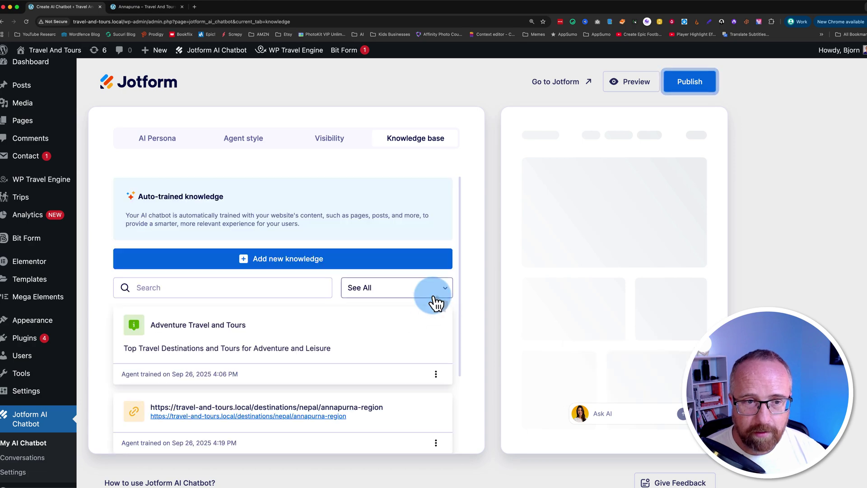
{"action": "scroll", "coordinate": [139, 300], "scroll_direction": "down", "scroll_amount": 3}
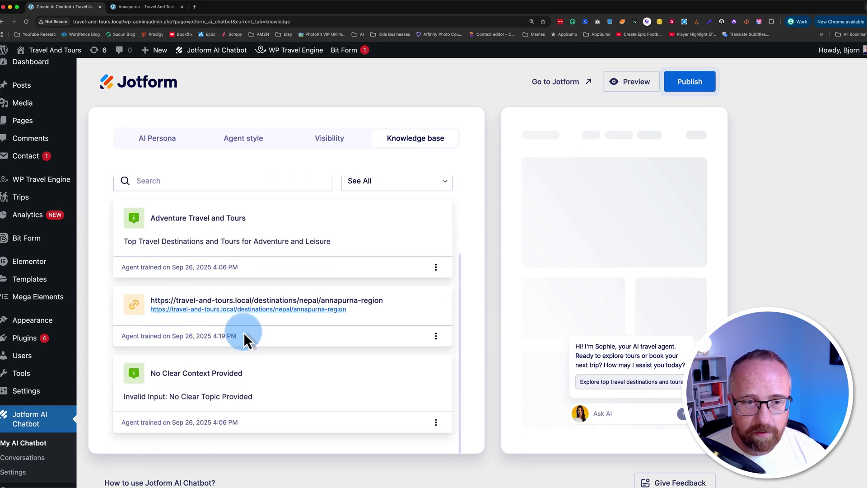
- Open the Ghorepani Poon Hill Trek page and copy its web address
{"action": "left_click", "coordinate": [126, 7]}
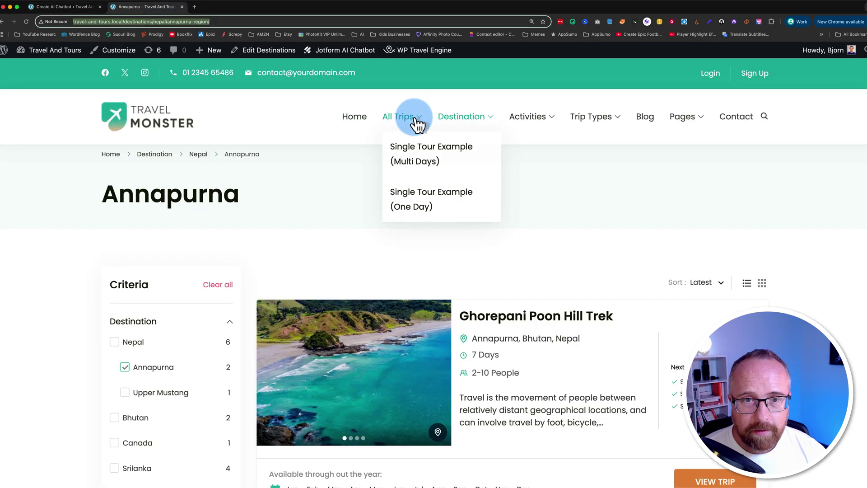
{"action": "mouse_move", "coordinate": [529, 131]}
{"action": "scroll", "coordinate": [410, 236], "scroll_direction": "down", "scroll_amount": 2}
{"action": "left_click", "coordinate": [502, 273]}
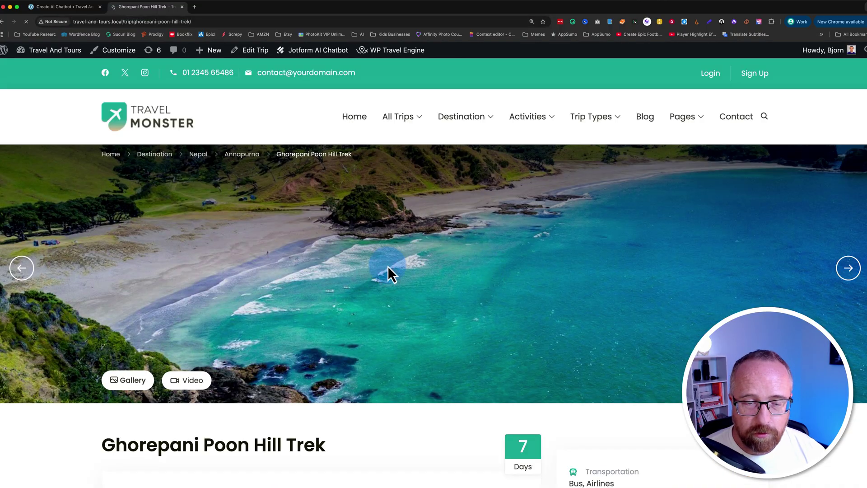
{"action": "left_click", "coordinate": [196, 278]}
{"action": "scroll", "coordinate": [198, 279], "scroll_direction": "down", "scroll_amount": 5}
{"action": "scroll", "coordinate": [197, 275], "scroll_direction": "down", "scroll_amount": 12}
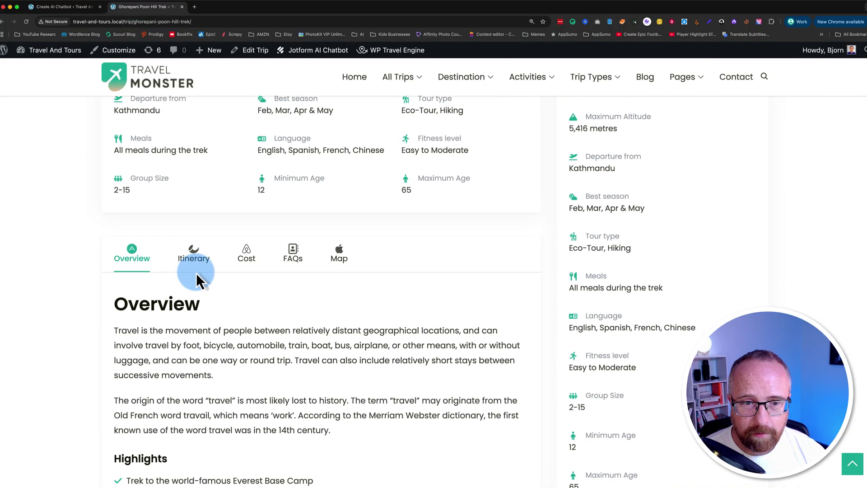
{"action": "scroll", "coordinate": [196, 273], "scroll_direction": "down", "scroll_amount": 15}
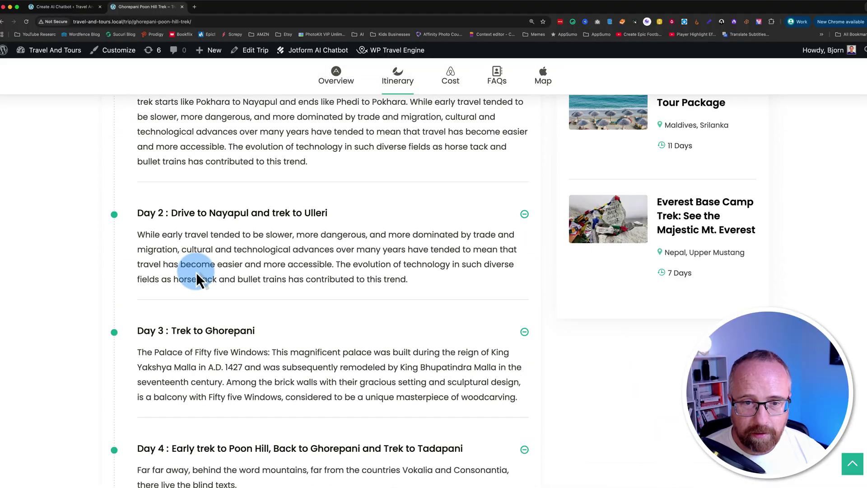
{"action": "scroll", "coordinate": [197, 279], "scroll_direction": "down", "scroll_amount": 15}
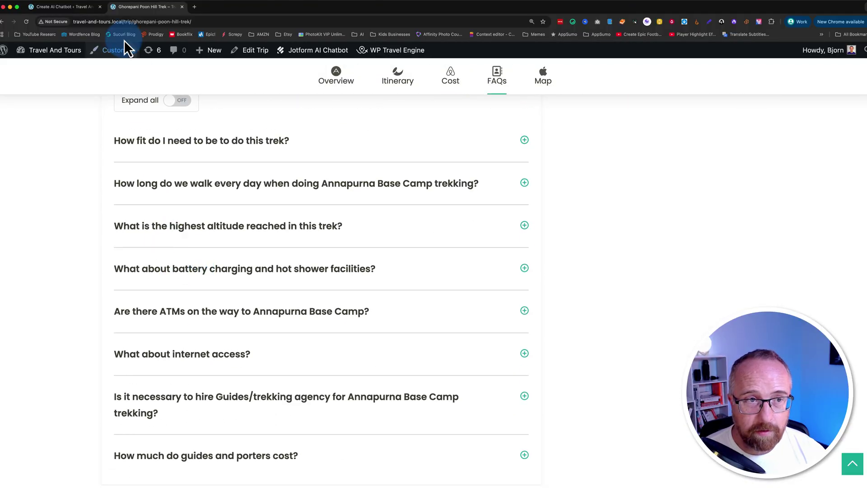
{"action": "left_click", "coordinate": [115, 23]}
- Back in the knowledge base, add new knowledge via the Crawl URL option
{"action": "left_click", "coordinate": [72, 6]}
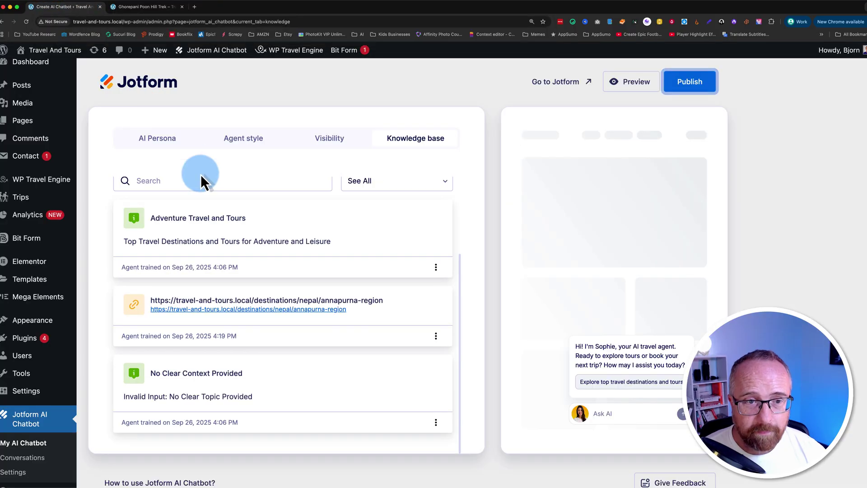
{"action": "scroll", "coordinate": [306, 189], "scroll_direction": "up", "scroll_amount": 3}
{"action": "left_click", "coordinate": [343, 258]}
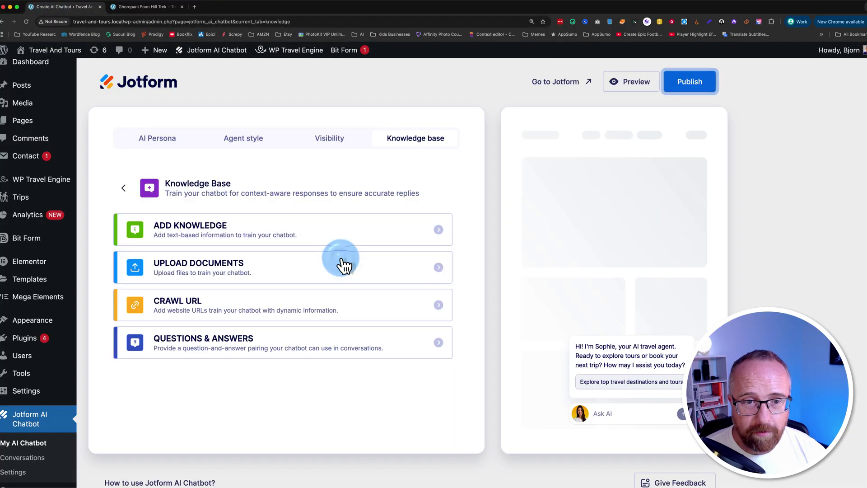
{"action": "left_click", "coordinate": [194, 228]}
{"action": "left_click", "coordinate": [123, 188]}
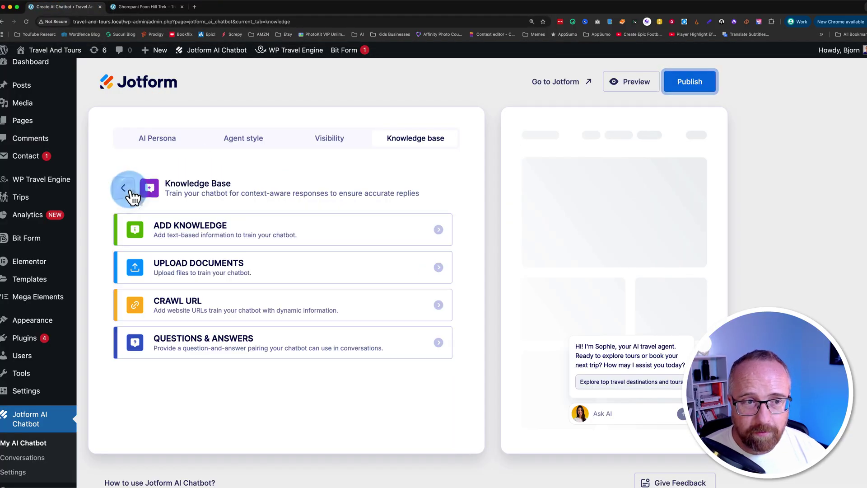
{"action": "left_click", "coordinate": [203, 308]}
{"action": "left_click", "coordinate": [198, 254]}
{"action": "key", "text": "super+v"}
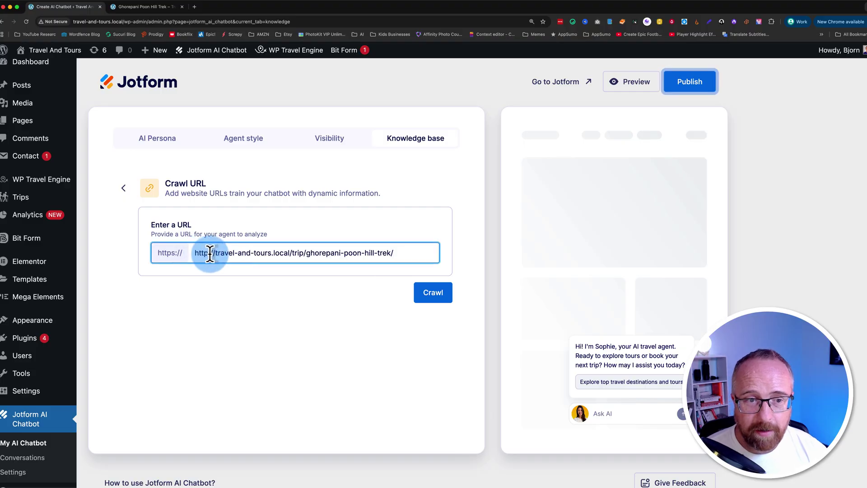
{"action": "left_click_drag", "start_coordinate": [211, 253], "coordinate": [177, 255]}
{"action": "key", "text": "BackSpace"}
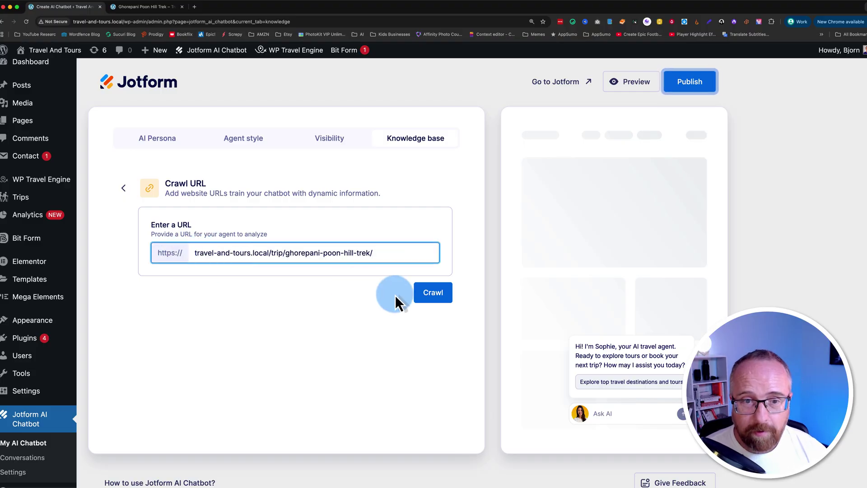
{"action": "left_click", "coordinate": [416, 291]}
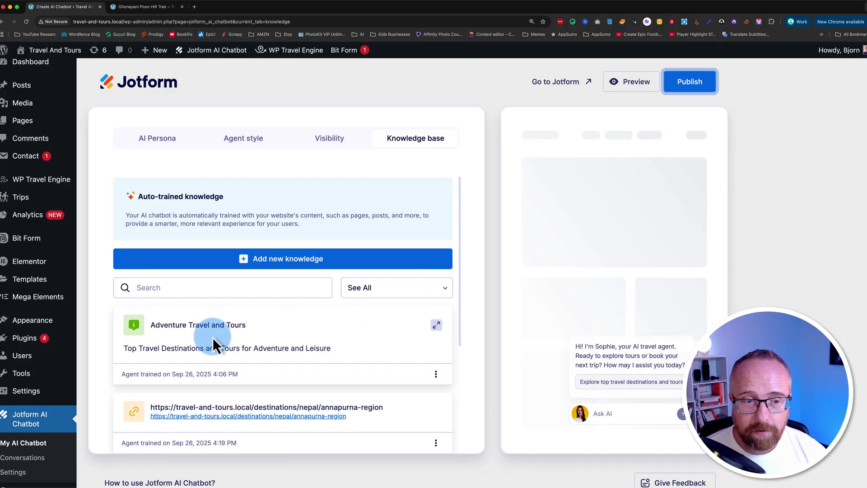
{"action": "scroll", "coordinate": [200, 340], "scroll_direction": "down", "scroll_amount": 5}
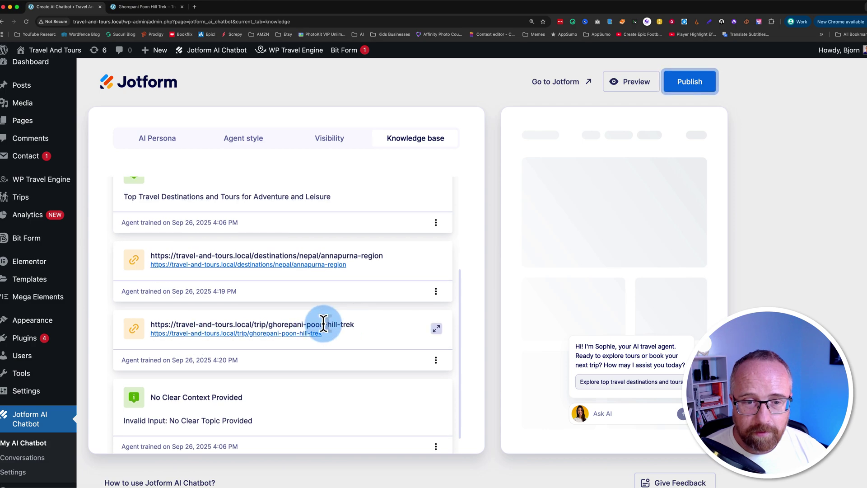
{"action": "scroll", "coordinate": [189, 356], "scroll_direction": "up", "scroll_amount": 3}
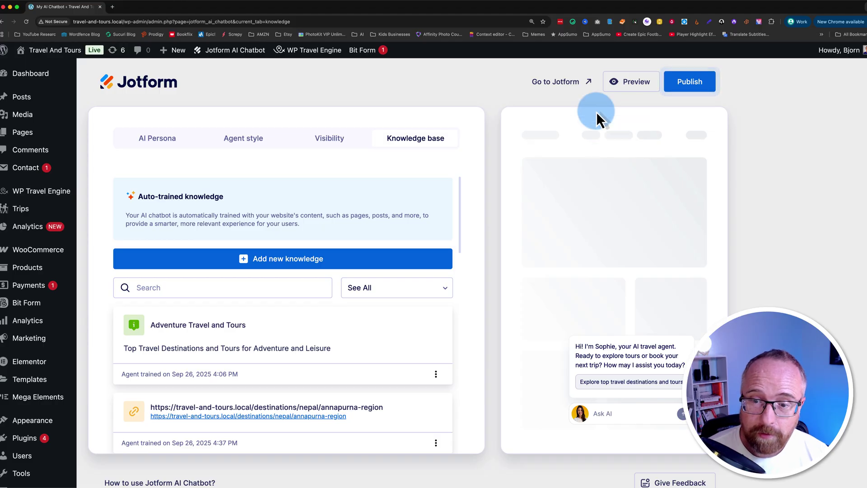
- Publish the chatbot and go to the live Travel Monster site
{"action": "left_click", "coordinate": [698, 85]}
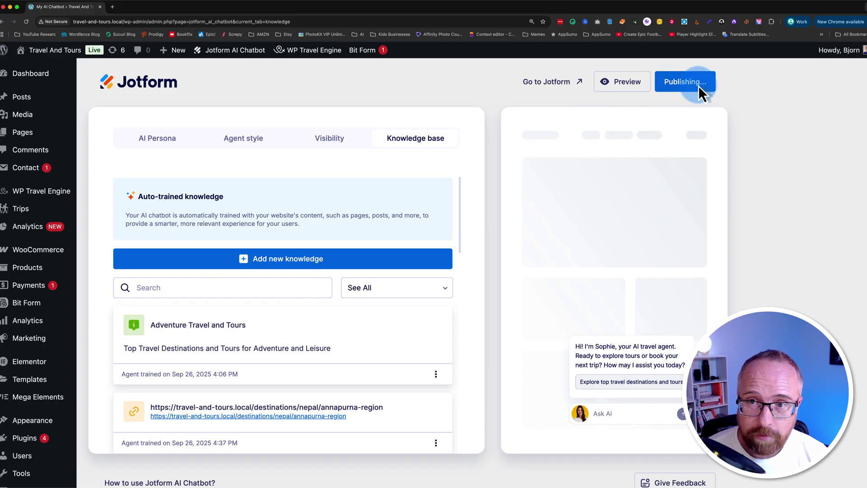
{"action": "left_click", "coordinate": [639, 93]}
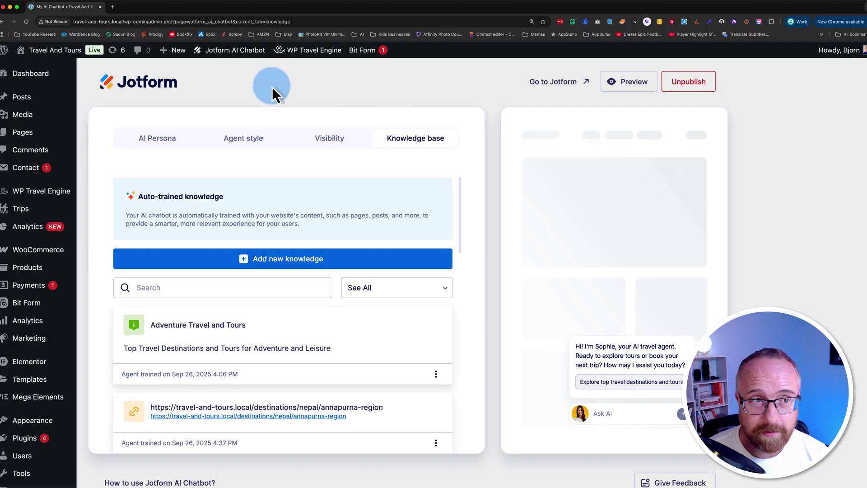
{"action": "mouse_move", "coordinate": [32, 51]}
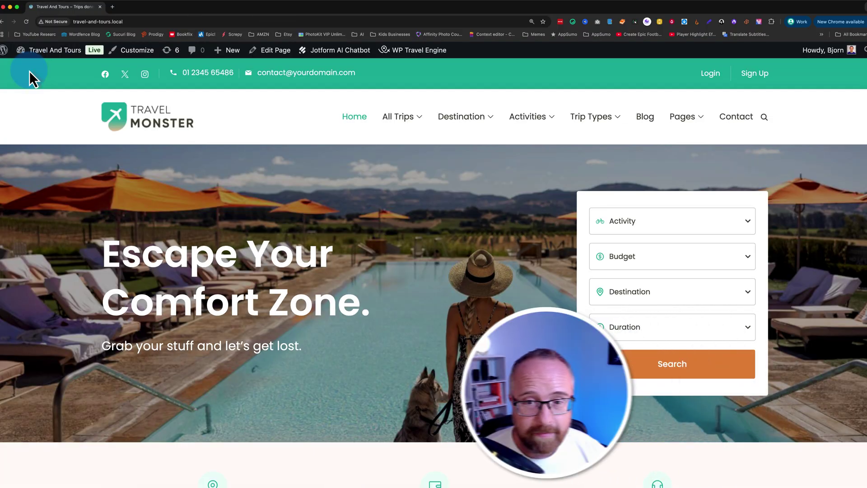
- On the live homepage, ask Sophie 'What is your website for?'
{"action": "left_click", "coordinate": [150, 256]}
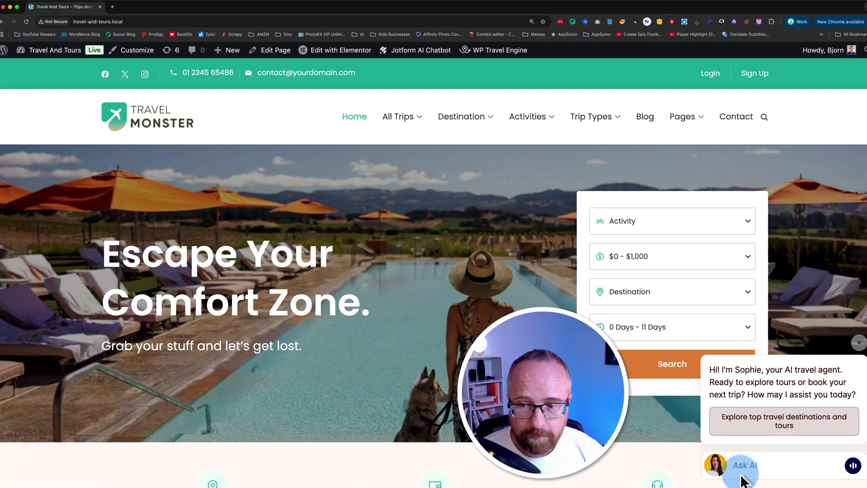
{"action": "left_click", "coordinate": [787, 465]}
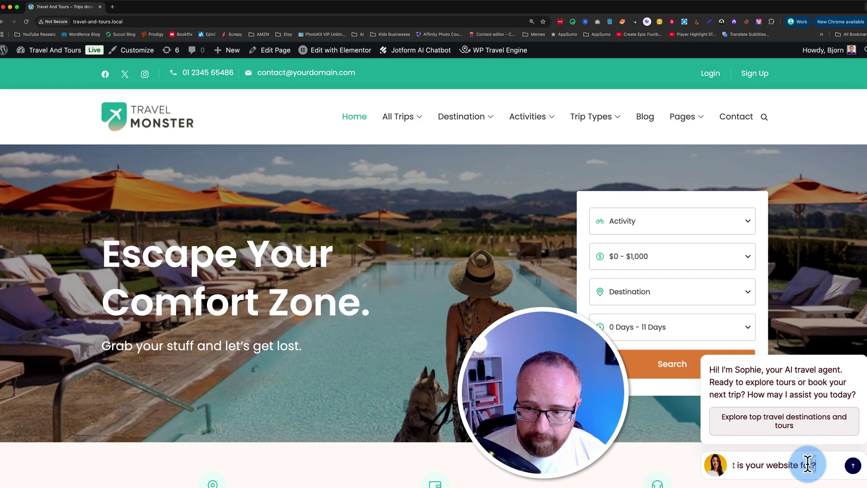
{"action": "type", "text": "What is your website for?"}
{"action": "key", "text": "Return"}
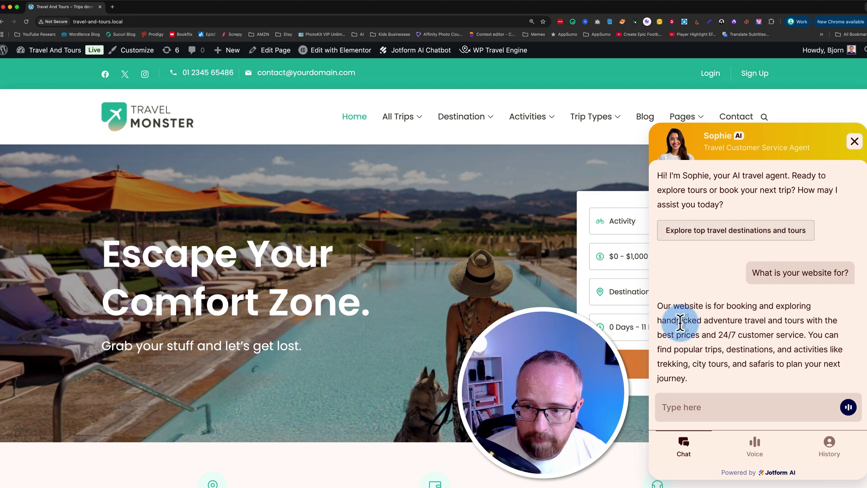
- Ask whether booking is possible on the website, then reply 'Yes please' and 'Europe'
{"action": "left_click", "coordinate": [703, 407]}
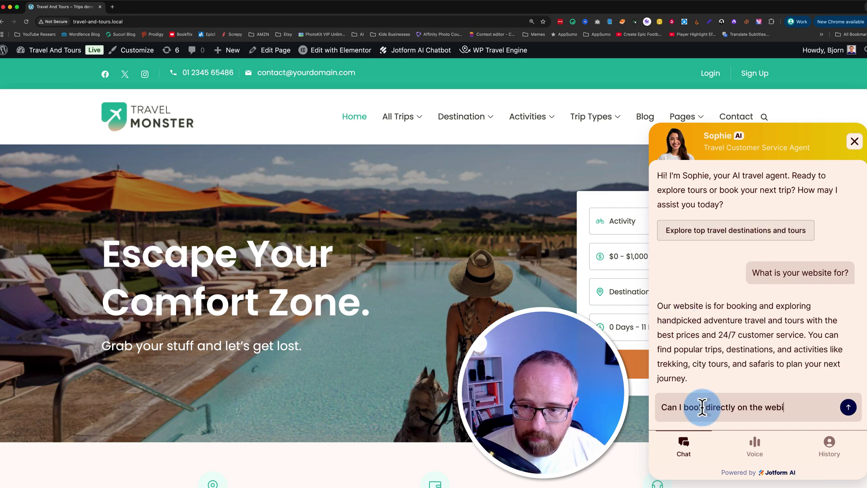
{"action": "key", "text": "Return"}
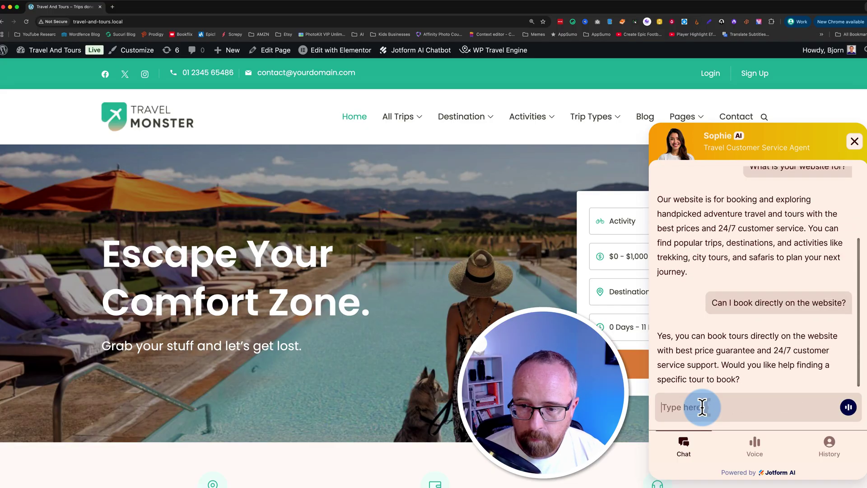
{"action": "type", "text": "Yes please"}
{"action": "key", "text": "Return"}
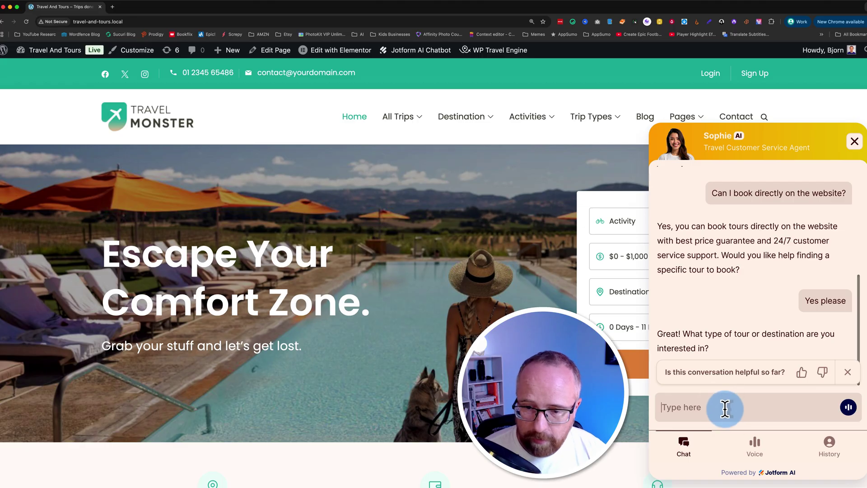
{"action": "type", "text": "e"}
{"action": "key", "text": "Return"}
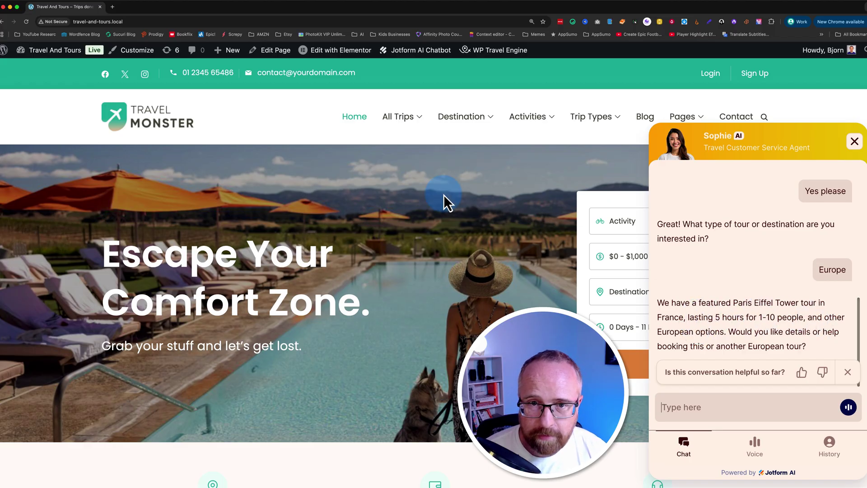
- Open Destination > France in a new tab, browse the Paris Effiel Tower Tour page, then return to the chat
{"action": "mouse_move", "coordinate": [487, 126]}
{"action": "left_click", "coordinate": [464, 181], "text": "super"}
{"action": "left_click", "coordinate": [143, 10]}
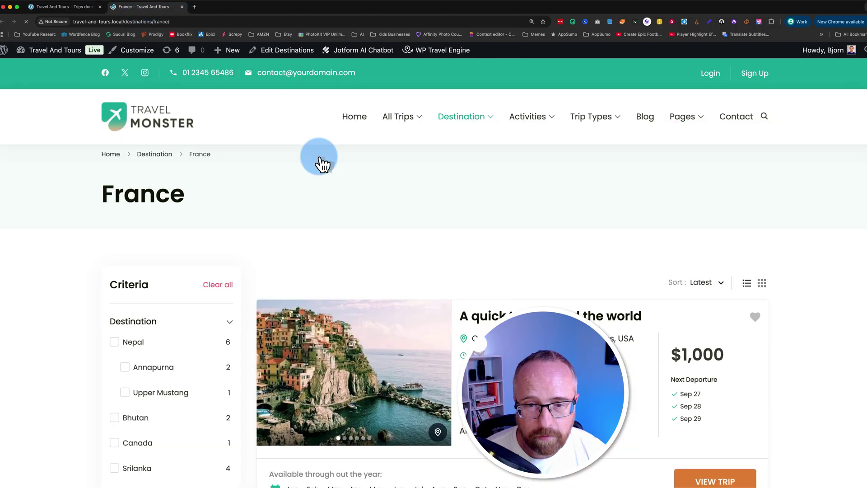
{"action": "scroll", "coordinate": [363, 215], "scroll_direction": "down", "scroll_amount": 6}
{"action": "scroll", "coordinate": [362, 213], "scroll_direction": "up", "scroll_amount": 3}
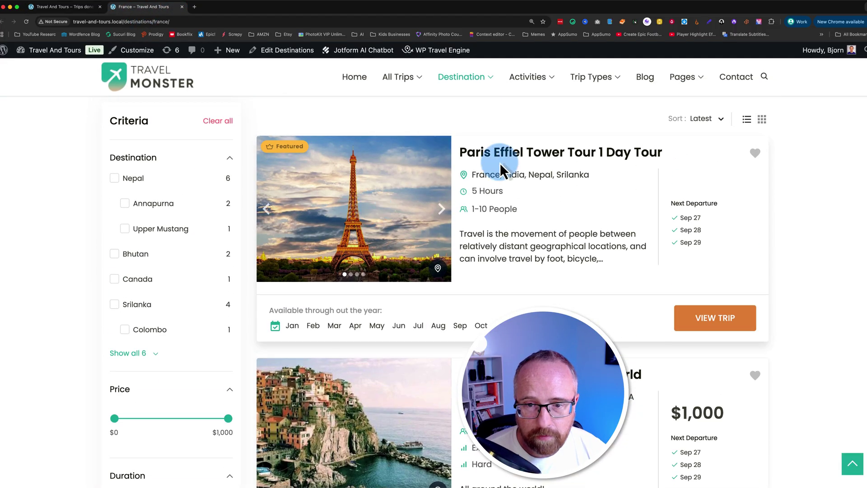
{"action": "left_click", "coordinate": [502, 154]}
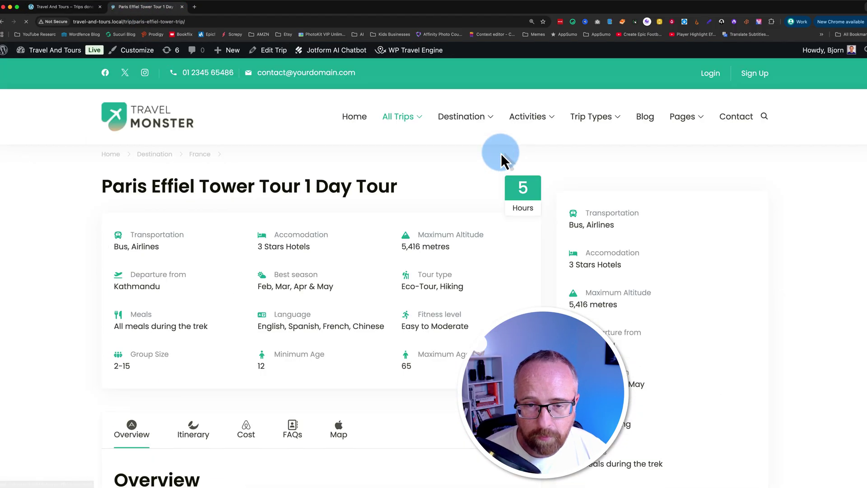
{"action": "scroll", "coordinate": [288, 243], "scroll_direction": "down", "scroll_amount": 6}
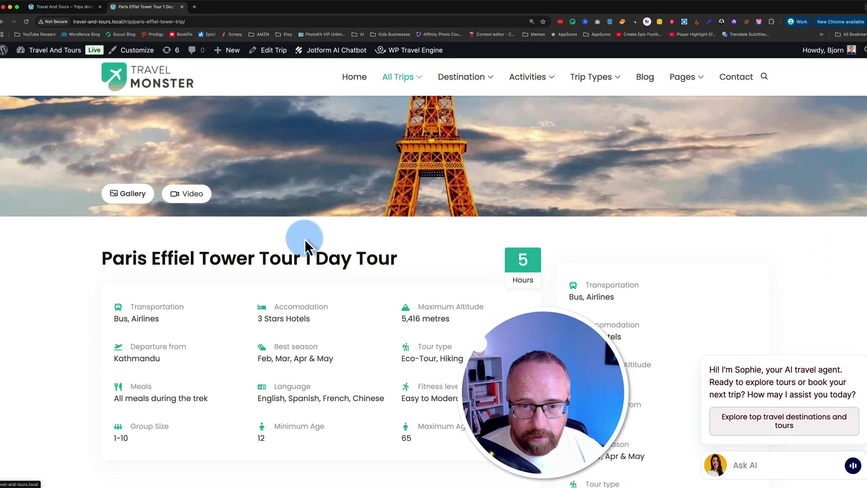
{"action": "scroll", "coordinate": [334, 307], "scroll_direction": "down", "scroll_amount": 2}
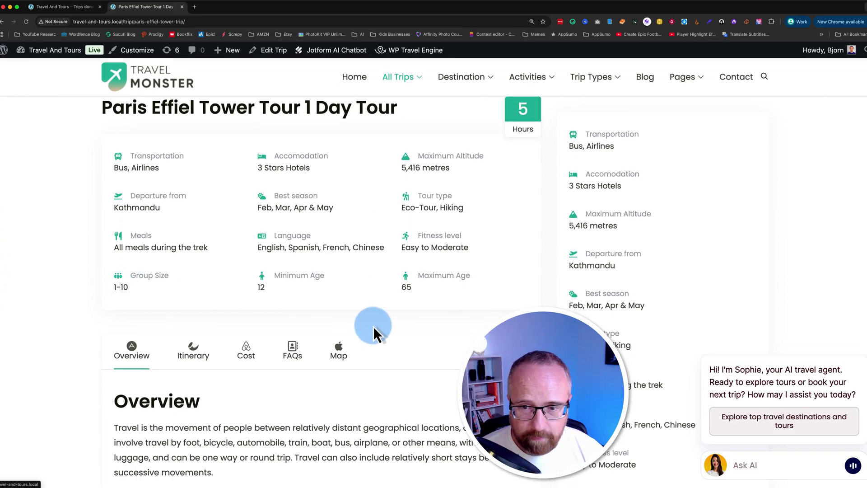
{"action": "scroll", "coordinate": [381, 329], "scroll_direction": "down", "scroll_amount": 1}
{"action": "scroll", "coordinate": [406, 326], "scroll_direction": "up", "scroll_amount": 2}
{"action": "scroll", "coordinate": [437, 322], "scroll_direction": "up", "scroll_amount": 1}
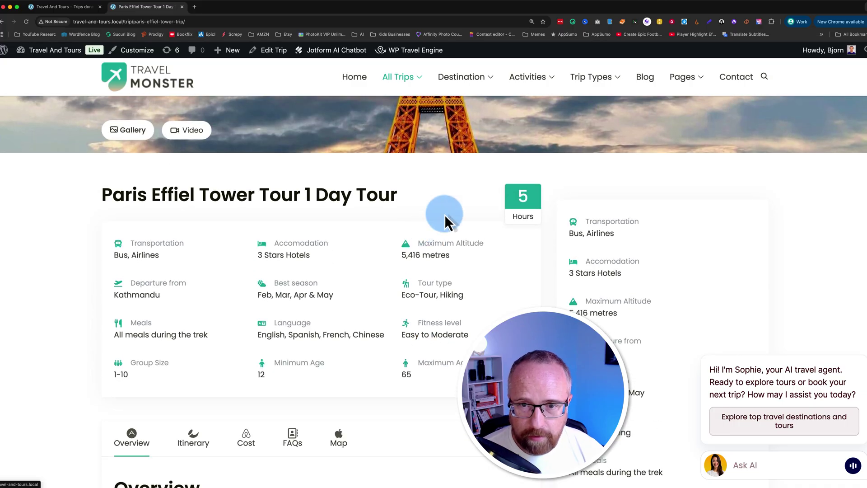
{"action": "left_click", "coordinate": [58, 8]}
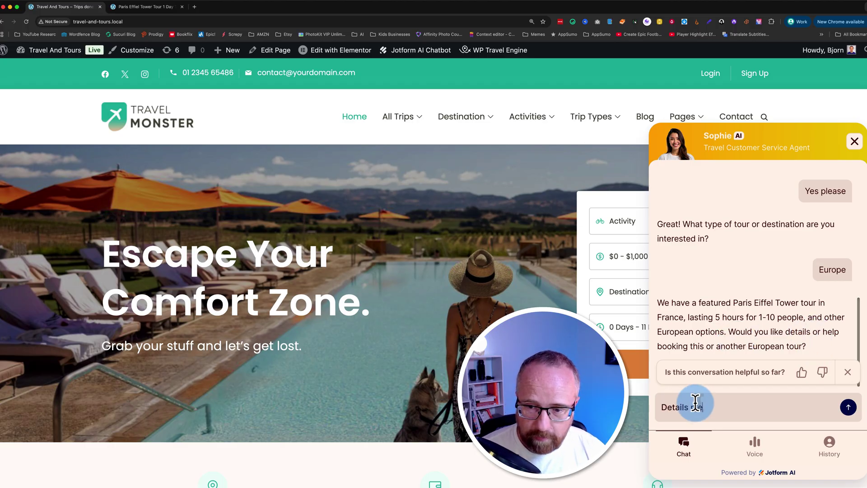
- Send 'Details please' and read Sophie's description of the 5-hour, 1–10 person Paris tour
{"action": "key", "text": "Return"}
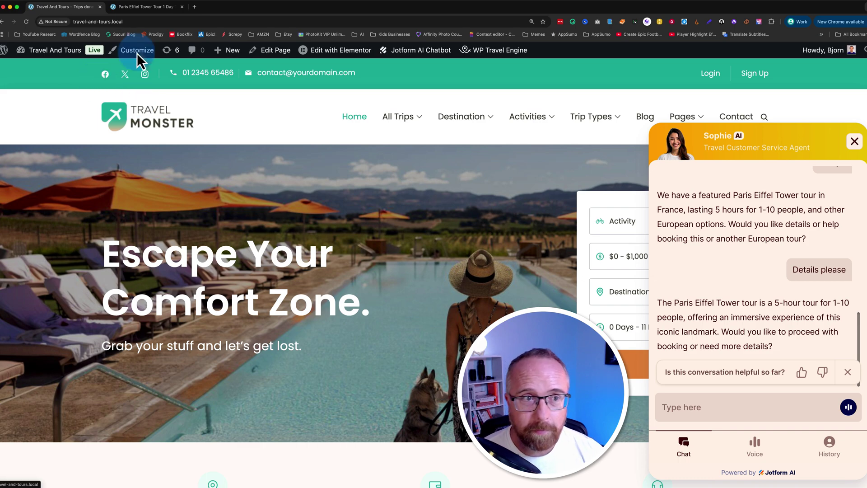
{"action": "mouse_move", "coordinate": [48, 51]}
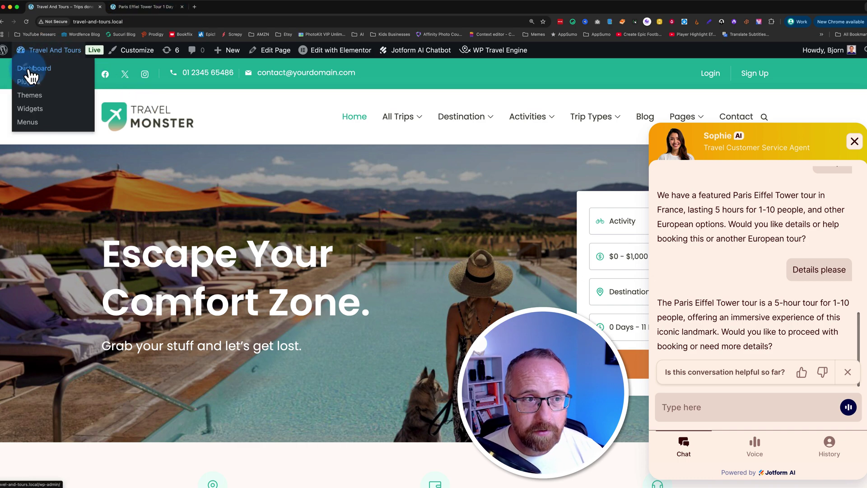
- Open the chatbot's WooCommerce settings tab and point out the Consumer Key and Consumer Secret fields
{"action": "scroll", "coordinate": [59, 433], "scroll_direction": "down", "scroll_amount": 10}
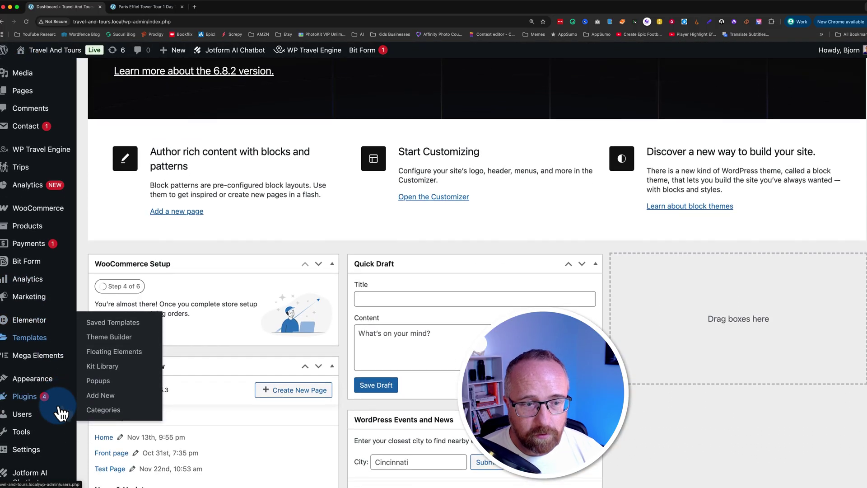
{"action": "mouse_move", "coordinate": [38, 451]}
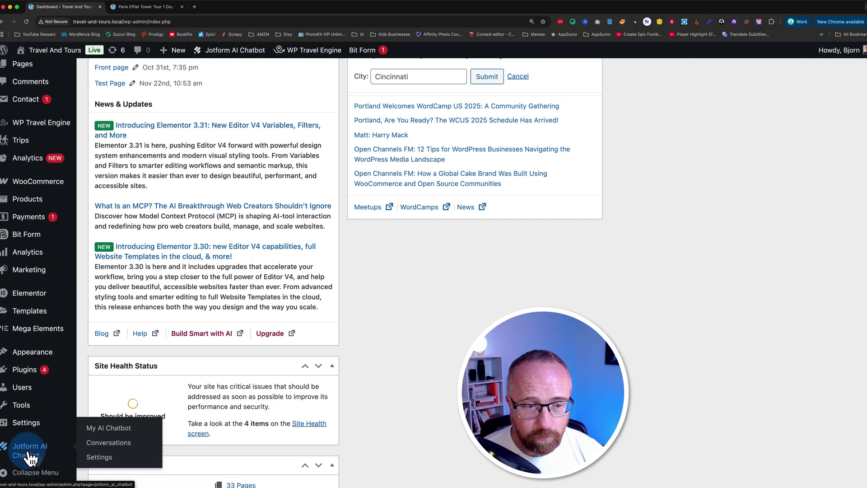
{"action": "left_click", "coordinate": [98, 457]}
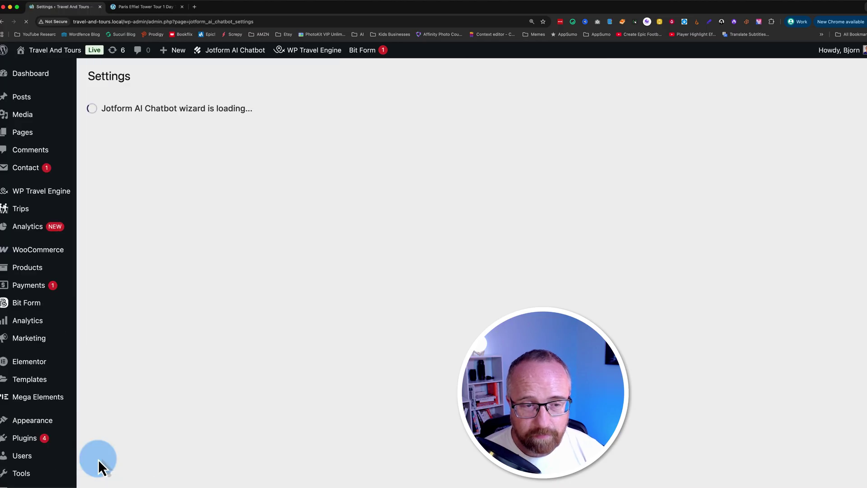
{"action": "left_click", "coordinate": [145, 186]}
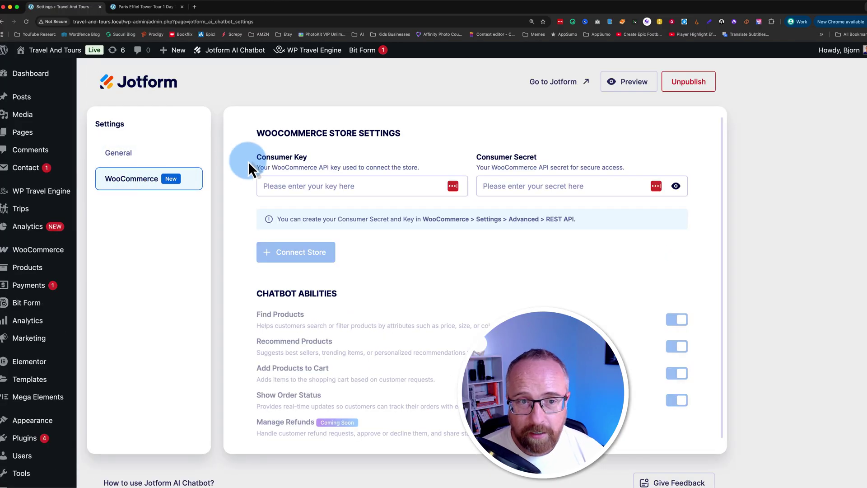
{"action": "left_click_drag", "start_coordinate": [251, 161], "coordinate": [334, 155]}
{"action": "left_click_drag", "start_coordinate": [478, 158], "coordinate": [560, 166]}
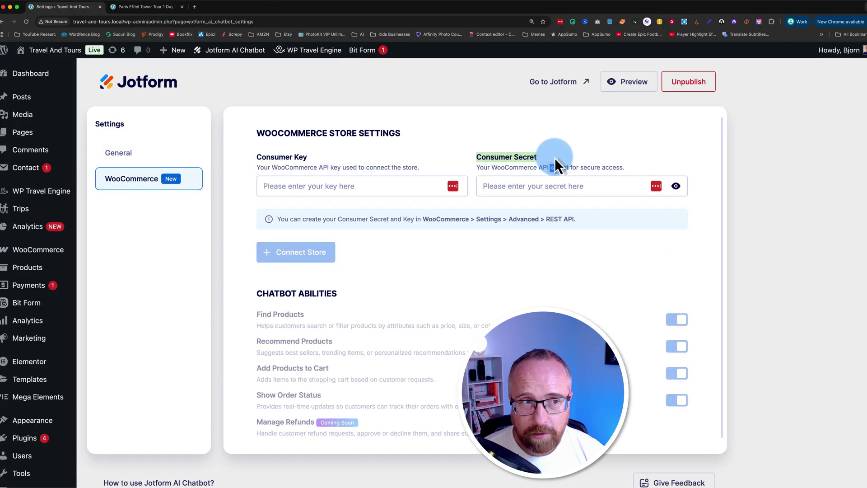
{"action": "left_click", "coordinate": [202, 214]}
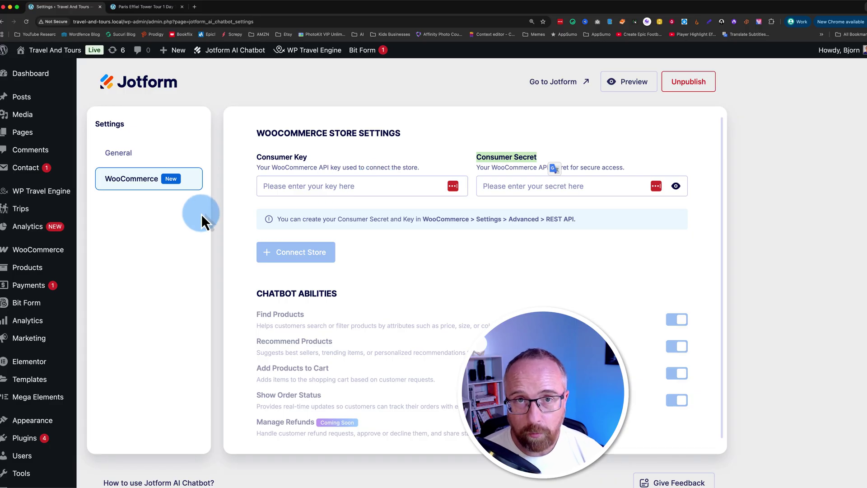
{"action": "mouse_move", "coordinate": [40, 251]}
{"action": "left_click", "coordinate": [104, 271]}
- Generate a read WooCommerce REST API key described 'Jotform AI Chatbot'
{"action": "left_click", "coordinate": [99, 325], "text": "super"}
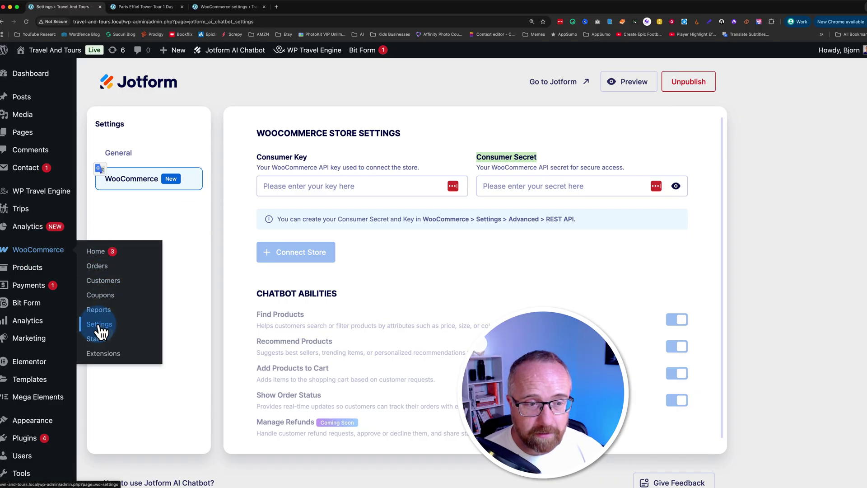
{"action": "left_click", "coordinate": [235, 8]}
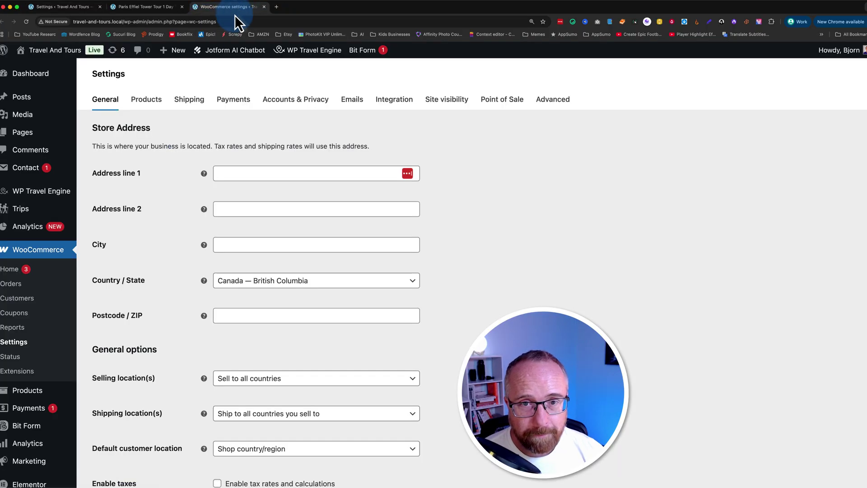
{"action": "left_click", "coordinate": [551, 103]}
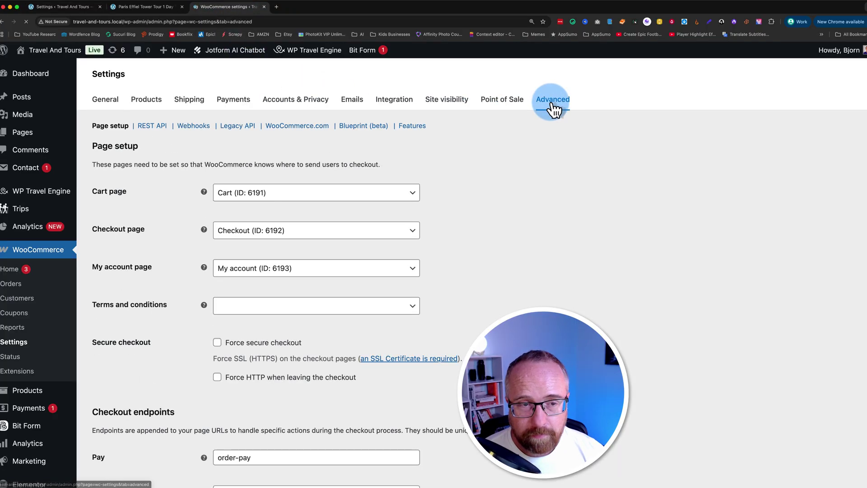
{"action": "left_click", "coordinate": [143, 129]}
{"action": "left_click", "coordinate": [414, 343]}
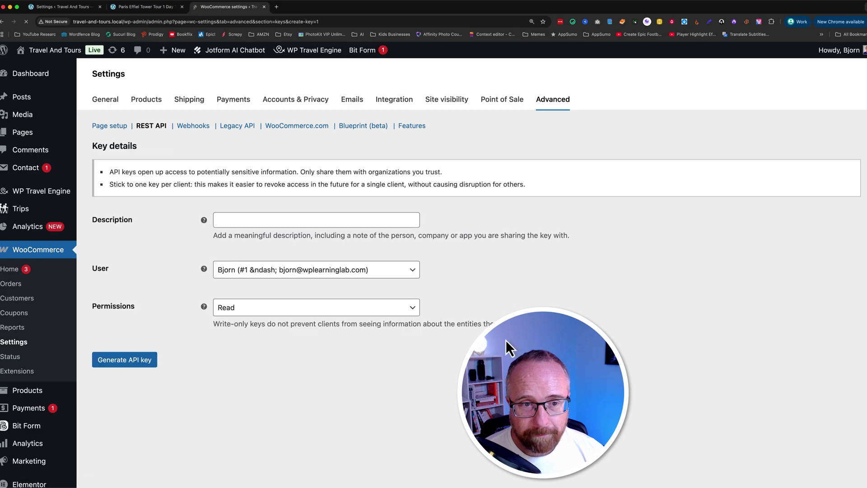
{"action": "left_click", "coordinate": [246, 219]}
{"action": "type", "text": "Jotform AI Chatbot"}
{"action": "left_click", "coordinate": [294, 271]}
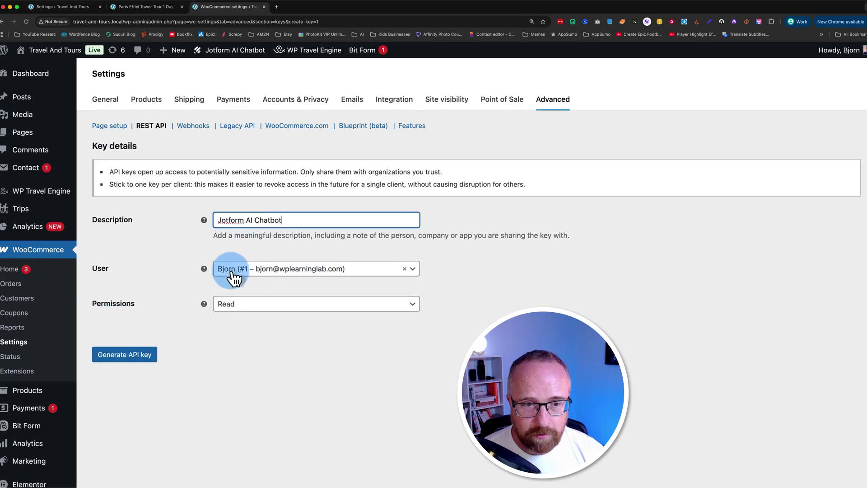
{"action": "left_click", "coordinate": [132, 356]}
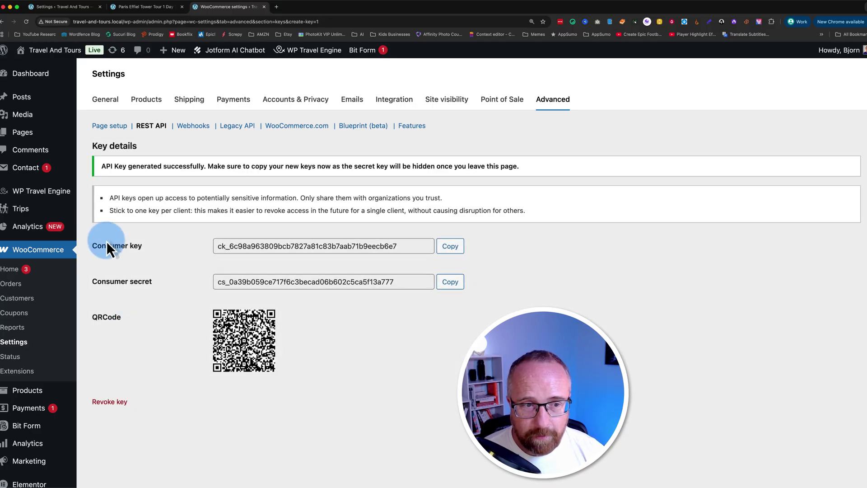
- Paste the consumer key into Jotform's Consumer Key field and copy the consumer secret
{"action": "left_click", "coordinate": [452, 247]}
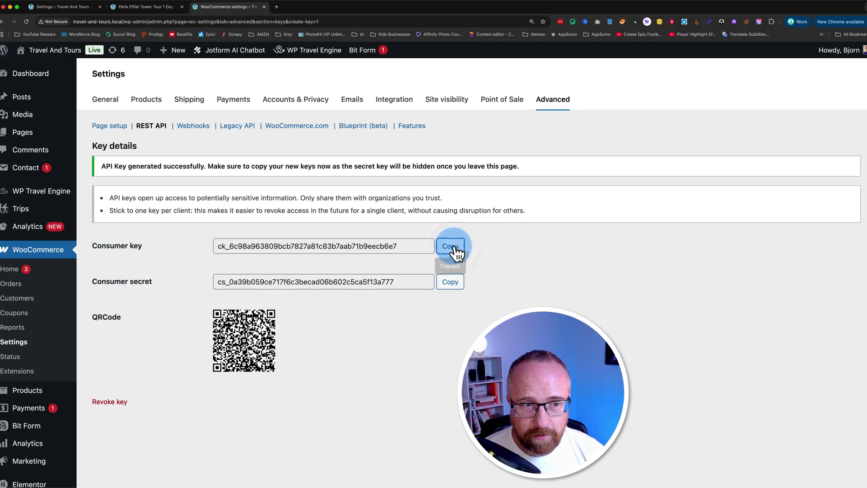
{"action": "left_click", "coordinate": [143, 8]}
{"action": "left_click", "coordinate": [83, 8]}
{"action": "left_click", "coordinate": [291, 187]}
{"action": "key", "text": "super+v"}
{"action": "left_click", "coordinate": [238, 7]}
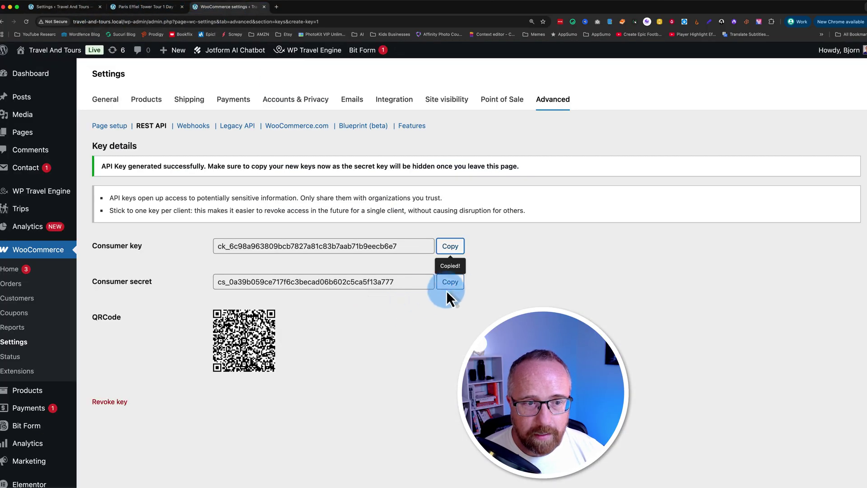
{"action": "left_click", "coordinate": [451, 282]}
- Paste the consumer secret into Jotform's Consumer Secret field to connect the store
{"action": "left_click", "coordinate": [63, 8]}
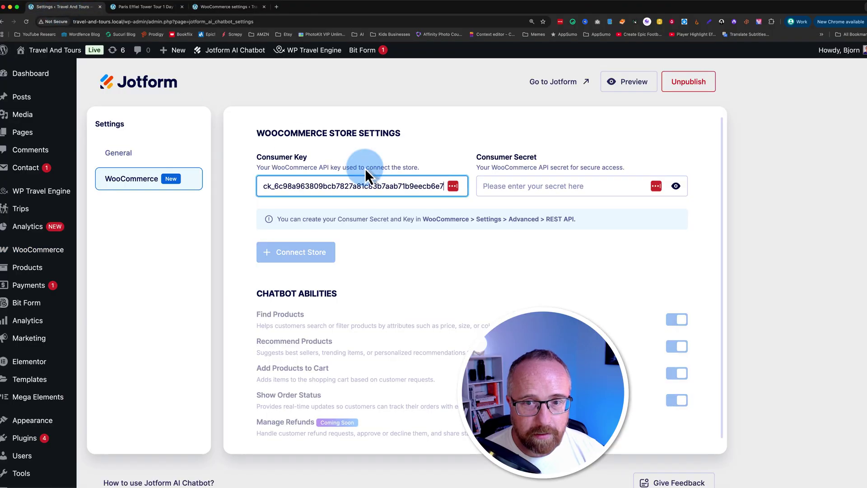
{"action": "left_click", "coordinate": [488, 239]}
{"action": "key", "text": "super+v"}
{"action": "left_click", "coordinate": [205, 9]}
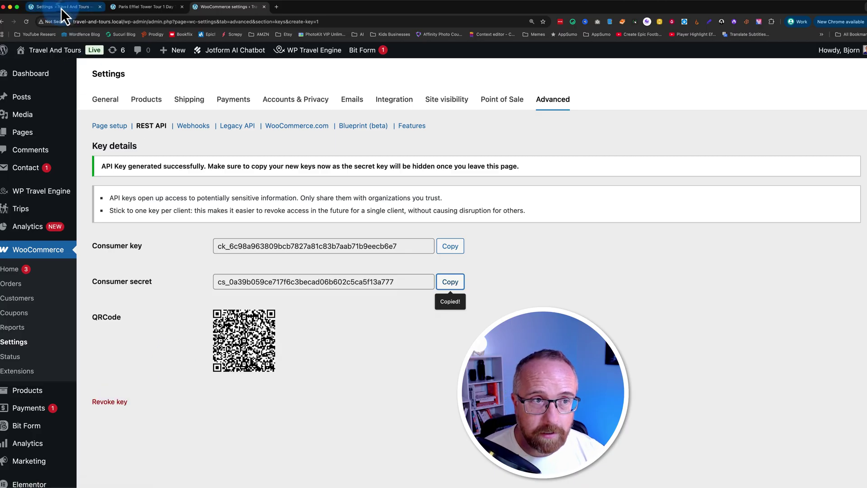
{"action": "left_click", "coordinate": [31, 7]}
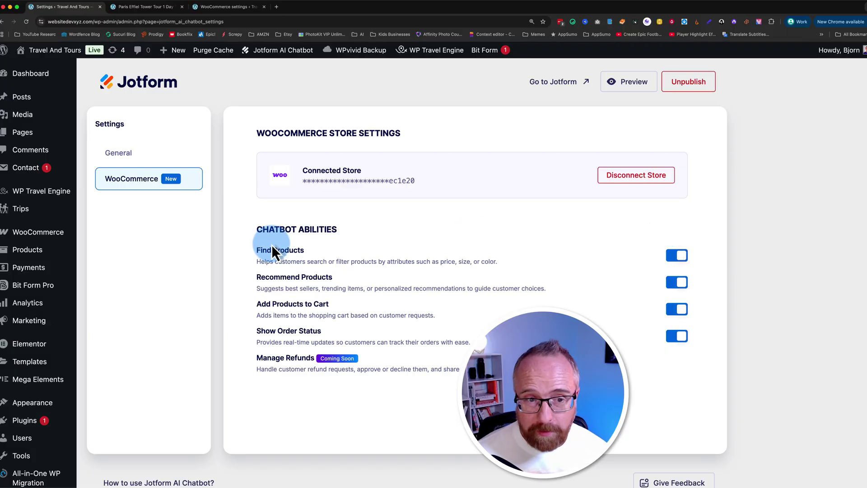
- Review the Find Products, Recommend Products, Add to Cart, Order Status and Manage Refunds abilities
{"action": "left_click_drag", "start_coordinate": [272, 251], "coordinate": [308, 257]}
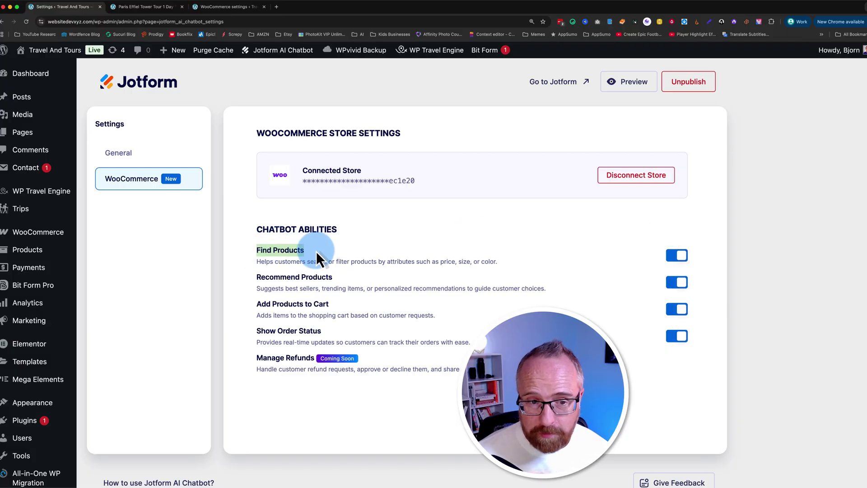
{"action": "left_click_drag", "start_coordinate": [245, 282], "coordinate": [340, 280]}
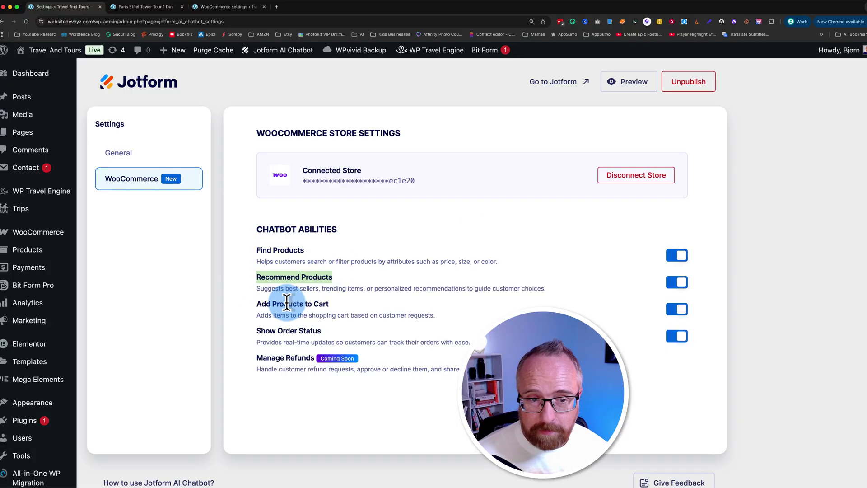
{"action": "left_click_drag", "start_coordinate": [228, 304], "coordinate": [340, 307]}
{"action": "left_click", "coordinate": [258, 333]}
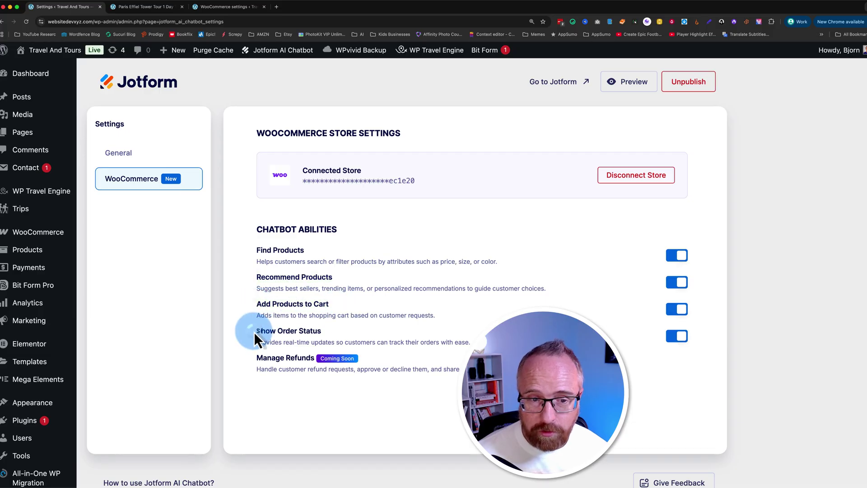
{"action": "left_click_drag", "start_coordinate": [250, 359], "coordinate": [324, 359]}
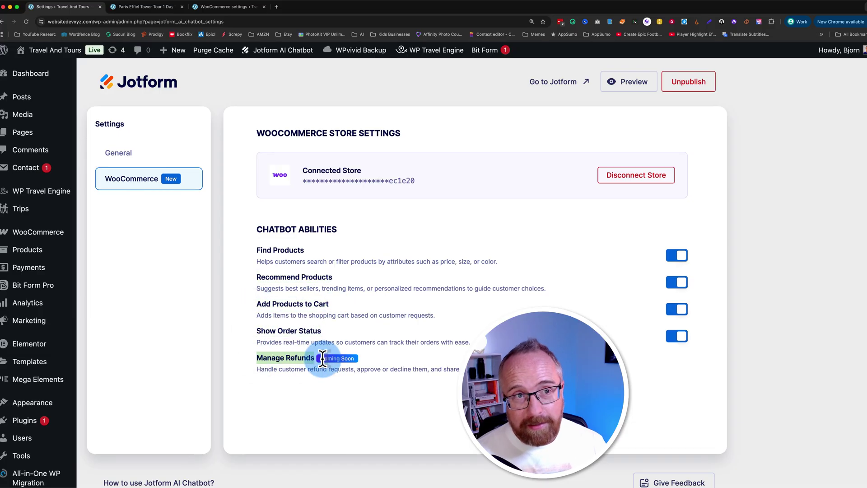
- Reload the Paris Eiffel Tower trip page and point out its adult and child prices
{"action": "left_click", "coordinate": [132, 8]}
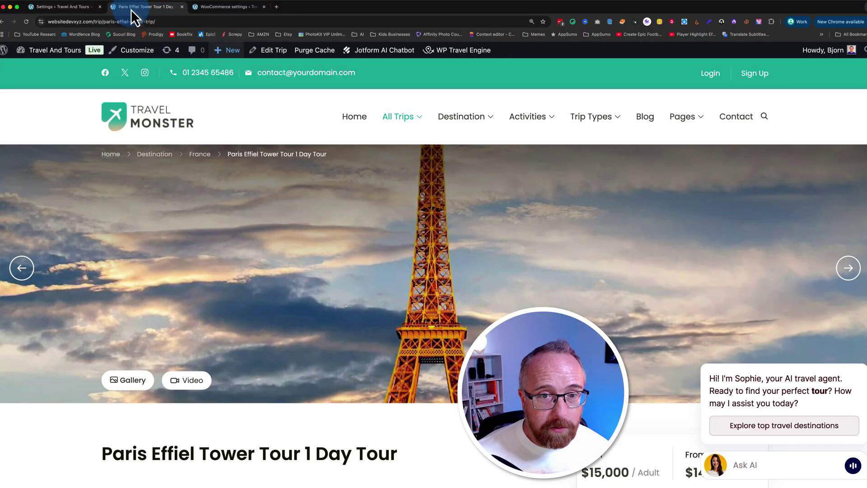
{"action": "left_click", "coordinate": [386, 176]}
{"action": "scroll", "coordinate": [337, 283], "scroll_direction": "down", "scroll_amount": 6}
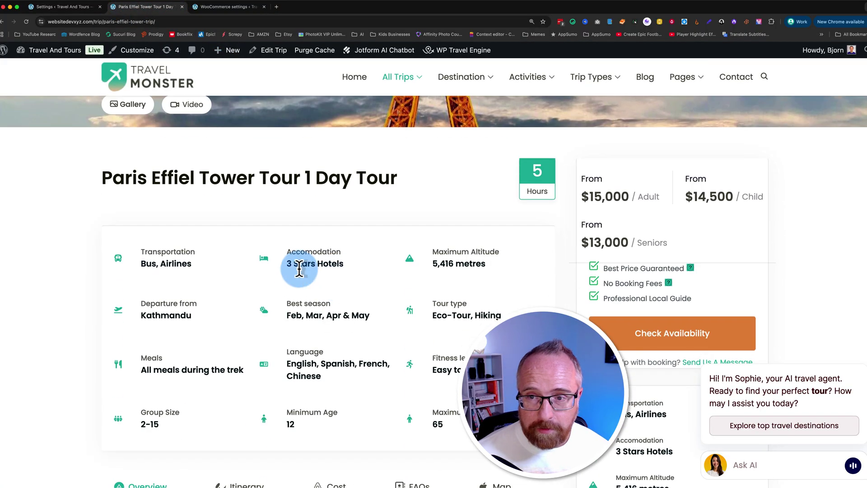
{"action": "left_click", "coordinate": [27, 21]}
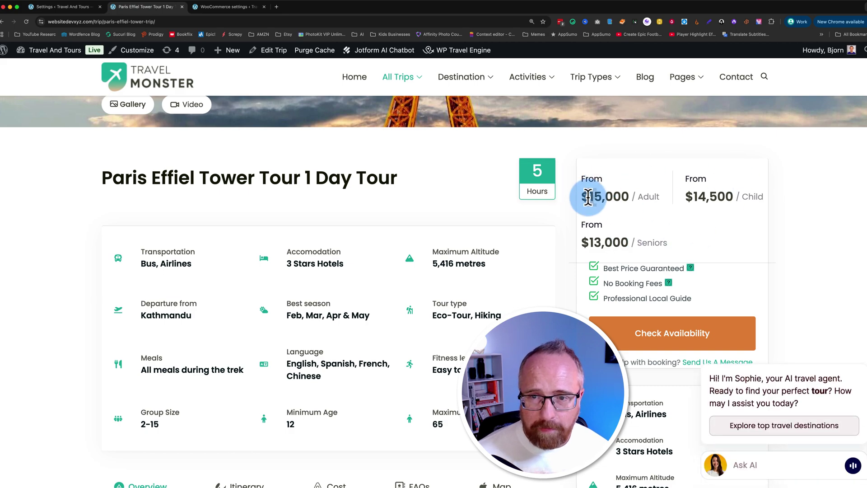
{"action": "left_click_drag", "start_coordinate": [585, 195], "coordinate": [712, 221]}
{"action": "left_click", "coordinate": [716, 246]}
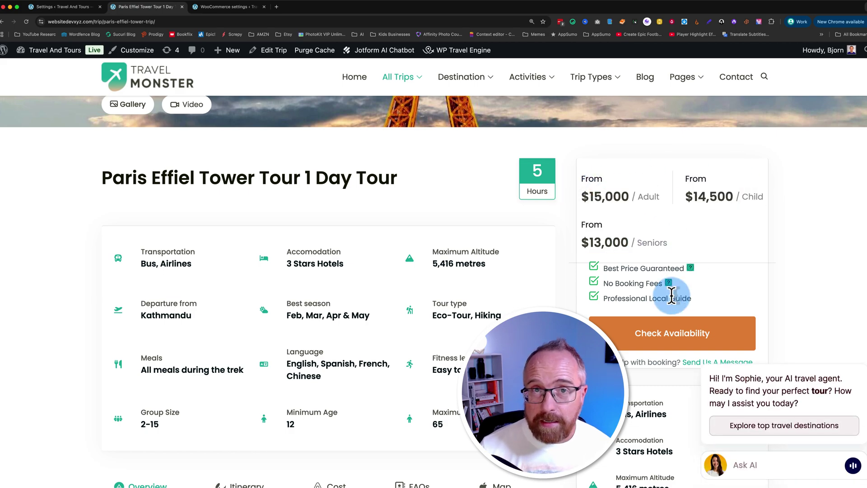
- Open the chat with Sophie and highlight the prices in her answer
{"action": "left_click", "coordinate": [767, 464]}
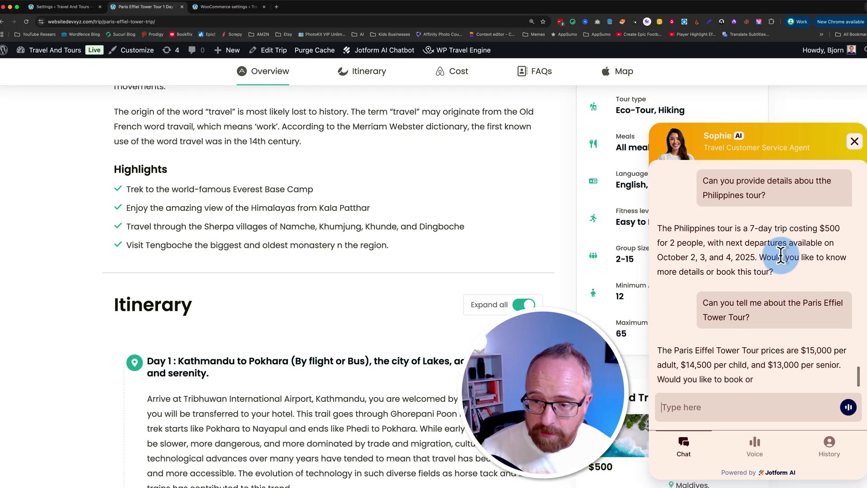
{"action": "scroll", "coordinate": [597, 350], "scroll_direction": "down", "scroll_amount": 3}
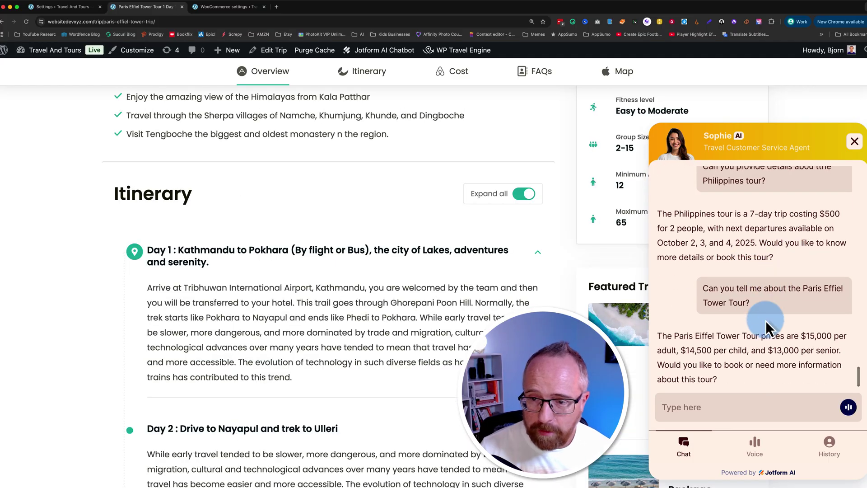
{"action": "scroll", "coordinate": [623, 339], "scroll_direction": "up", "scroll_amount": 5}
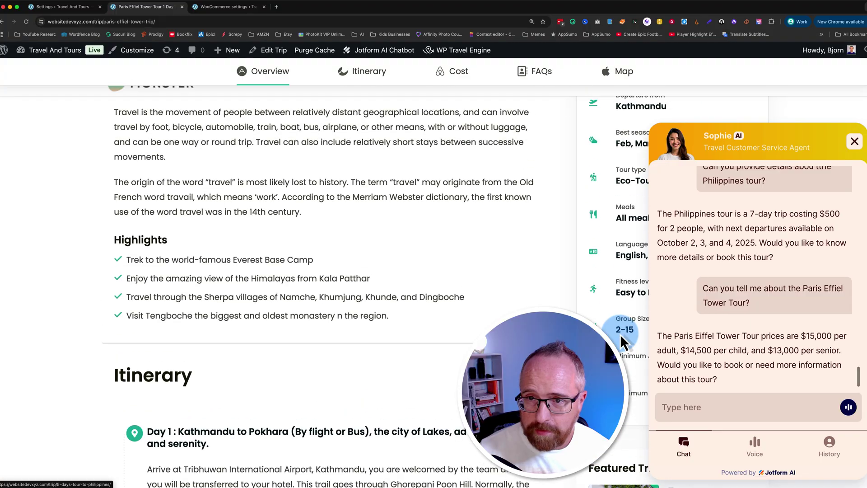
{"action": "scroll", "coordinate": [622, 341], "scroll_direction": "up", "scroll_amount": 10}
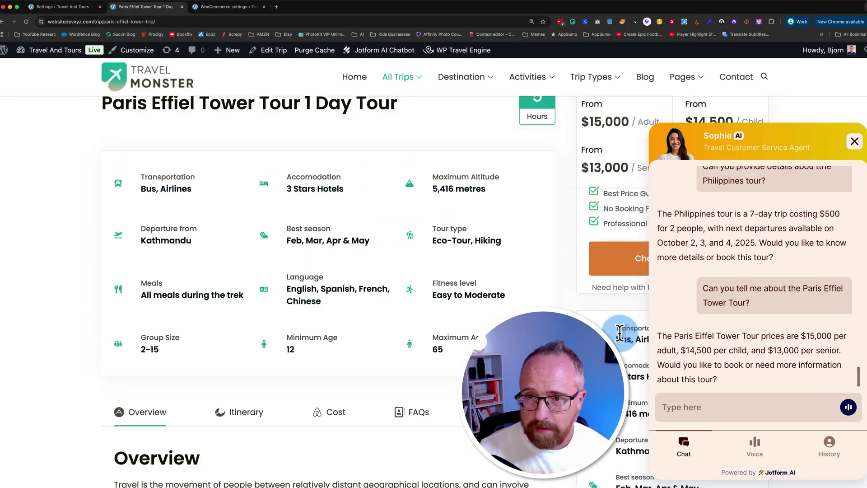
{"action": "scroll", "coordinate": [620, 333], "scroll_direction": "down", "scroll_amount": 2}
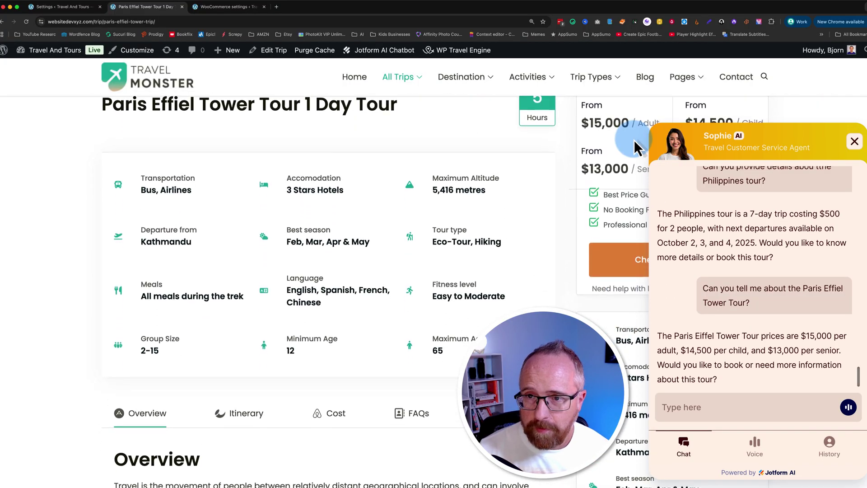
{"action": "scroll", "coordinate": [628, 120], "scroll_direction": "down", "scroll_amount": 2}
{"action": "scroll", "coordinate": [704, 111], "scroll_direction": "up", "scroll_amount": 1}
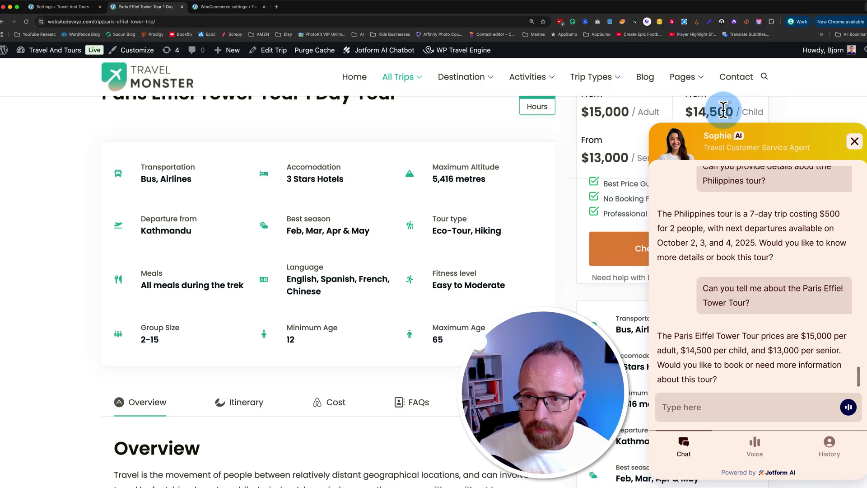
{"action": "scroll", "coordinate": [600, 152], "scroll_direction": "down", "scroll_amount": 1}
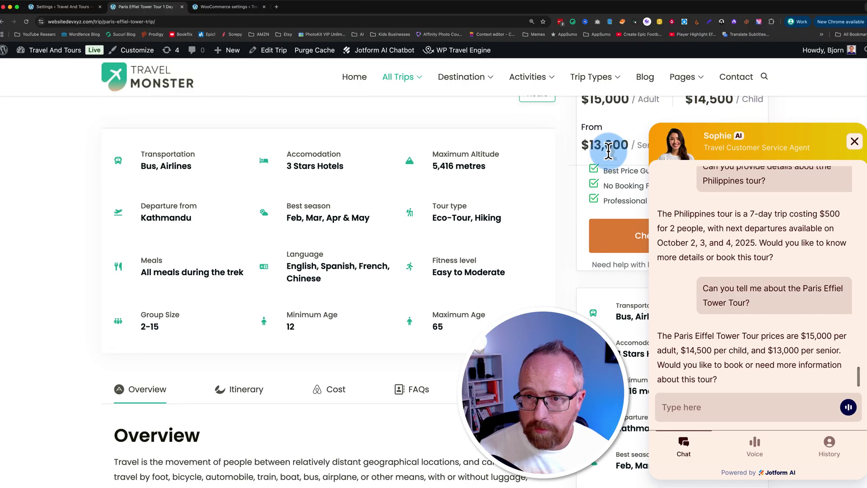
{"action": "scroll", "coordinate": [609, 151], "scroll_direction": "down", "scroll_amount": 1}
{"action": "left_click_drag", "start_coordinate": [800, 335], "coordinate": [807, 368]}
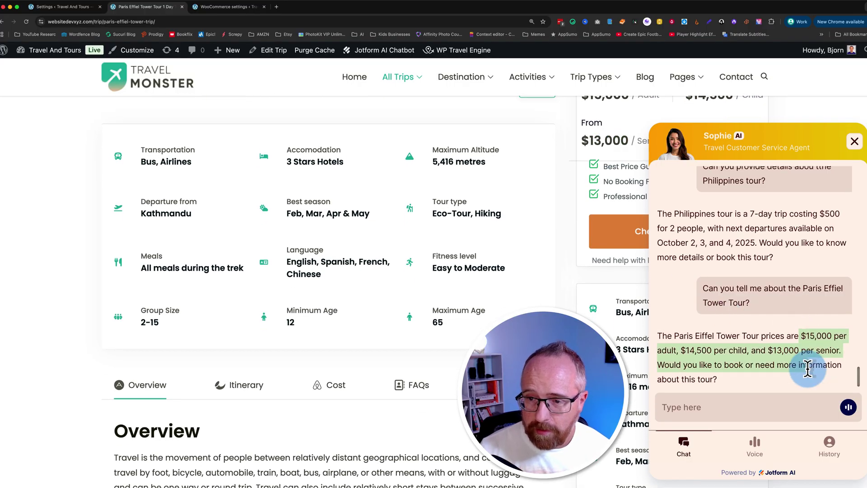
- Ask Sophie the price for 2 adults, 3 children and 2 seniors, then highlight the $14,500 child price
{"action": "left_click", "coordinate": [715, 410]}
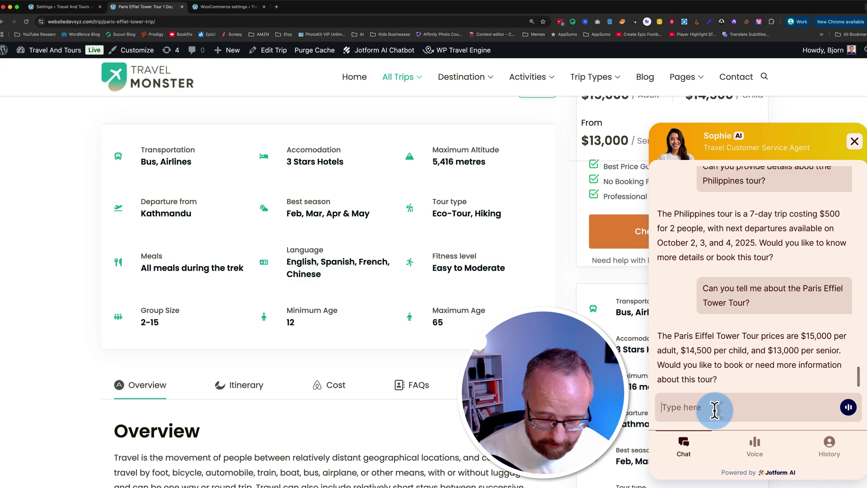
{"action": "key", "text": "super+v"}
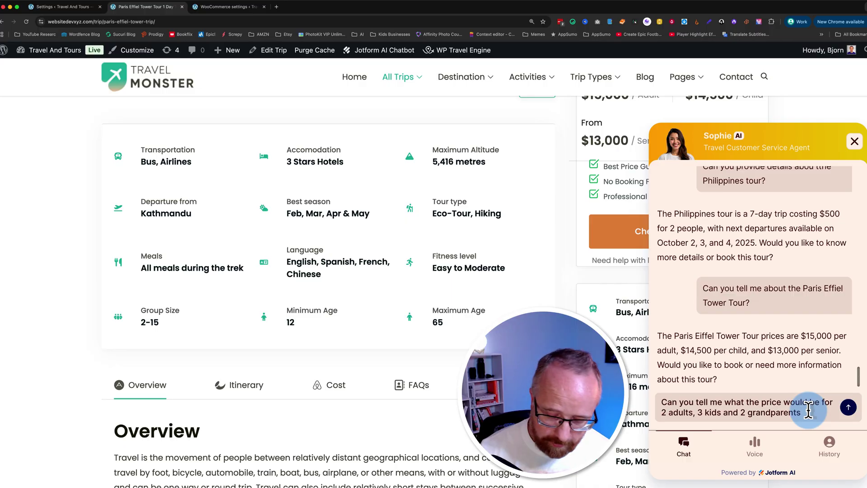
{"action": "key", "text": "Return"}
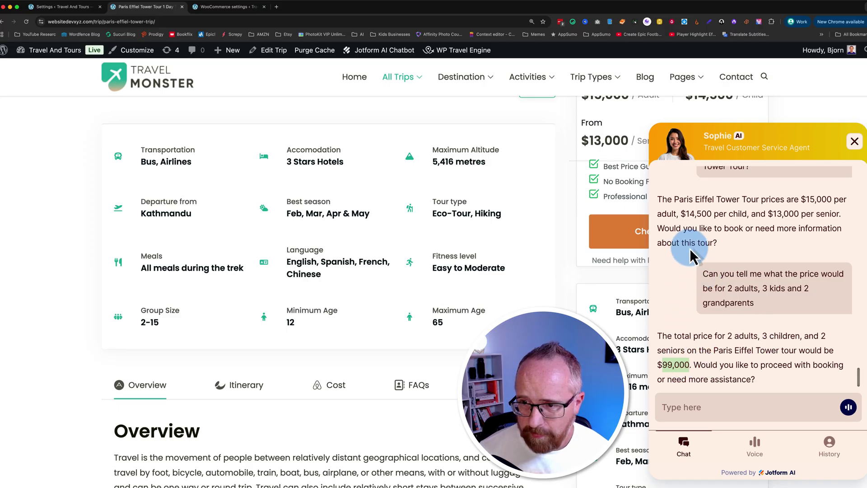
{"action": "double_click", "coordinate": [698, 214]}
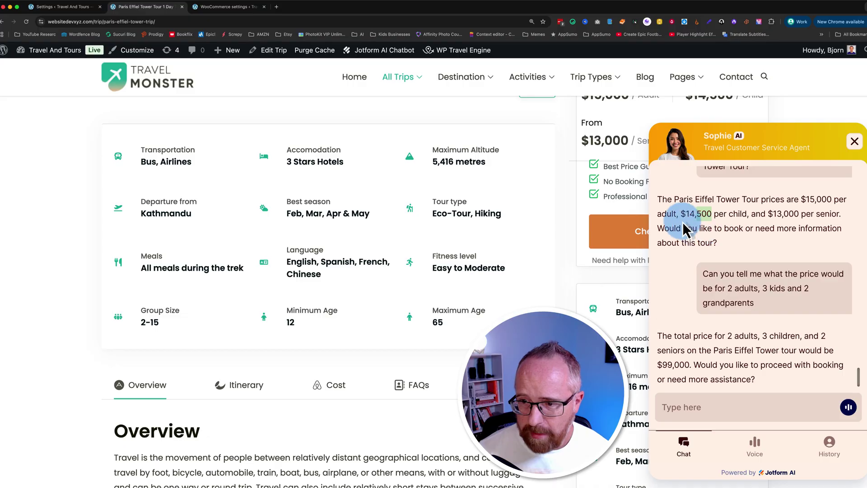
{"action": "left_click_drag", "start_coordinate": [687, 214], "coordinate": [710, 214]}
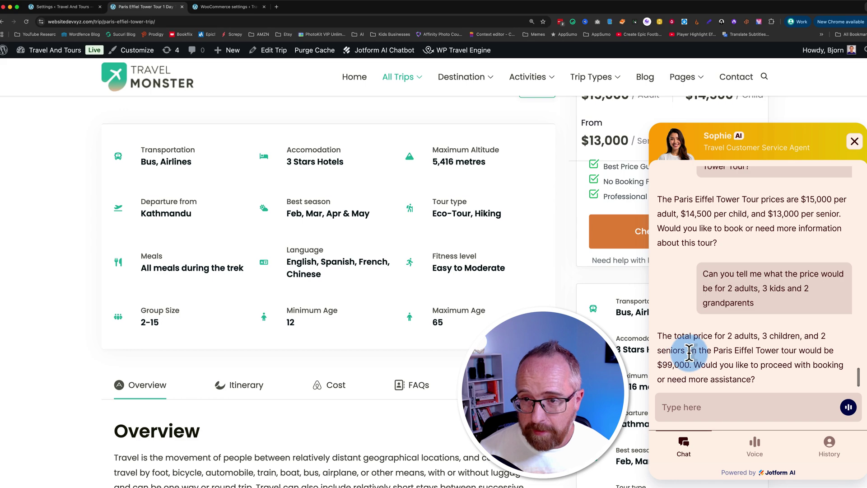
- Ask Sophie 'Do you have a tour to Everest?' in the chat
{"action": "left_click", "coordinate": [697, 406]}
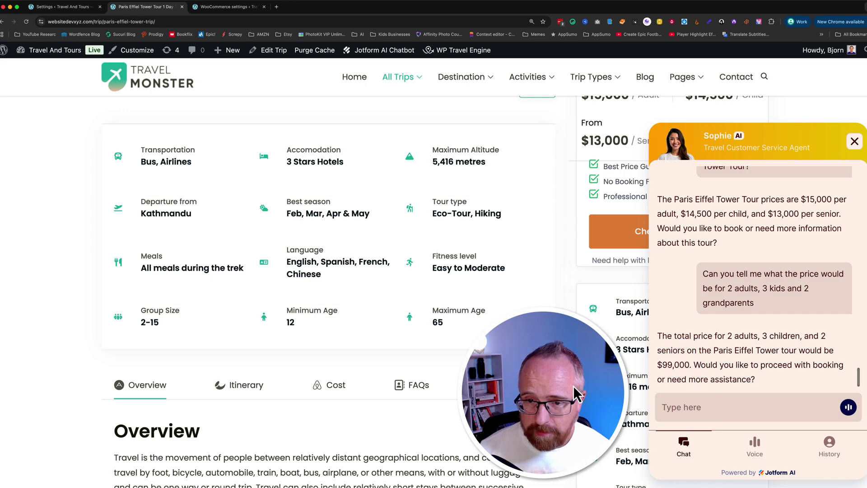
{"action": "scroll", "coordinate": [573, 386], "scroll_direction": "up", "scroll_amount": 3}
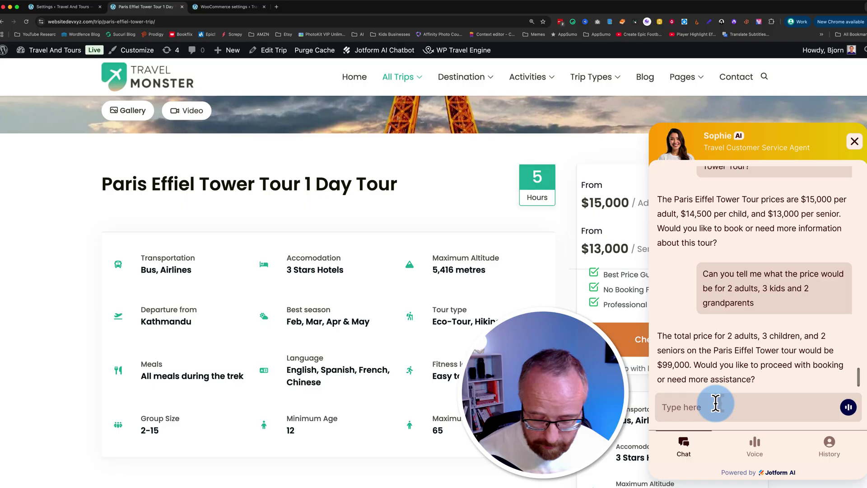
{"action": "type", "text": "Do you have a tour to Eve"}
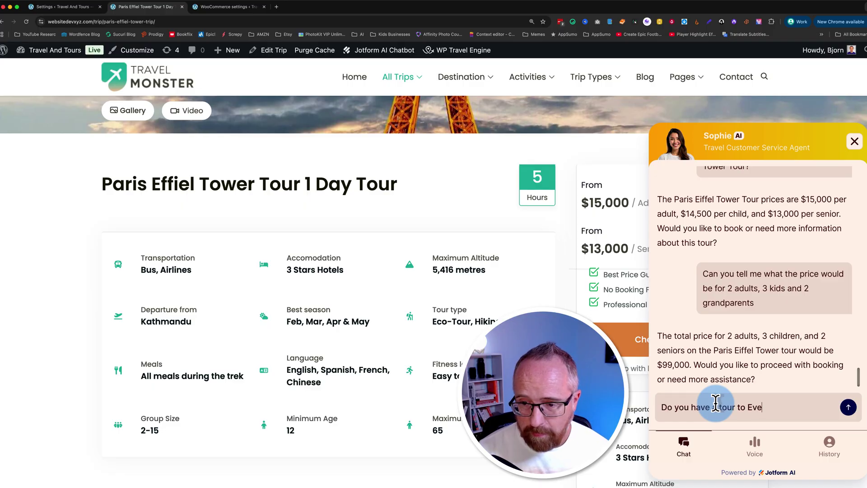
{"action": "type", "text": "rse"}
{"action": "key", "text": "BackSpace"}
{"action": "key", "text": "BackSpace"}
{"action": "type", "text": "est?"}
{"action": "key", "text": "Return"}
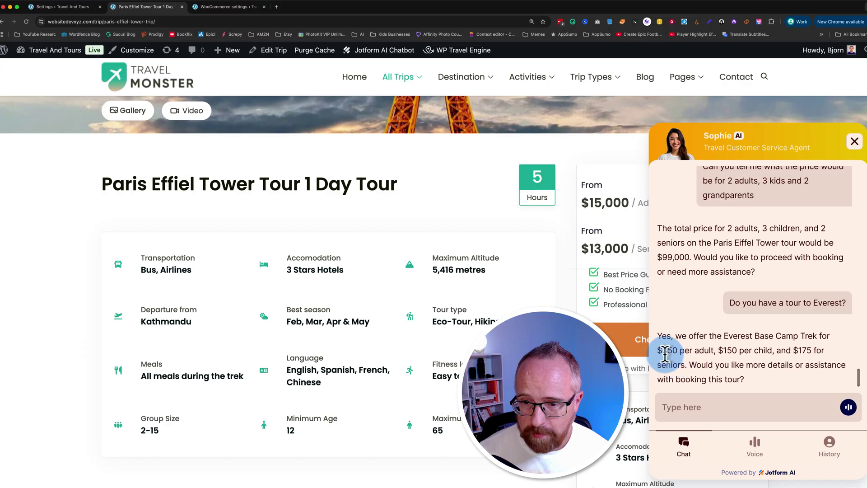
- Compare Sophie's Everest prices ($350/$150/$175) with the Everest Base Camp Trek page
{"action": "left_click_drag", "start_coordinate": [664, 353], "coordinate": [811, 351]}
{"action": "mouse_move", "coordinate": [484, 92]}
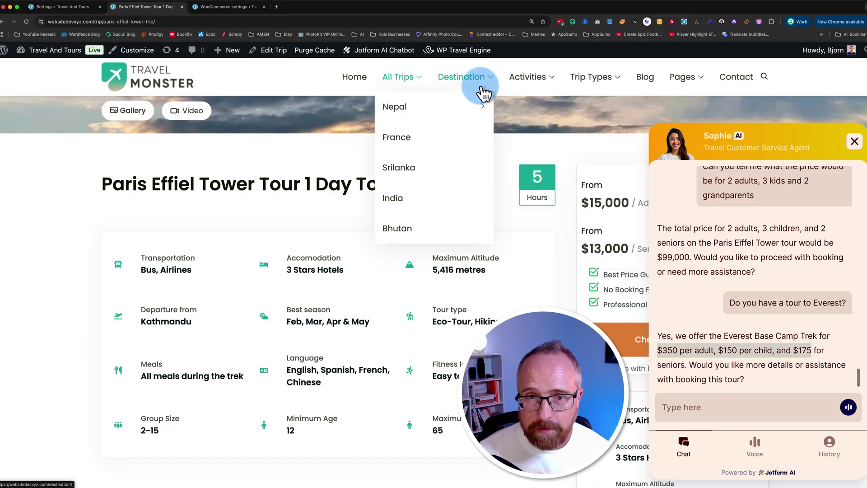
{"action": "left_click", "coordinate": [229, 15]}
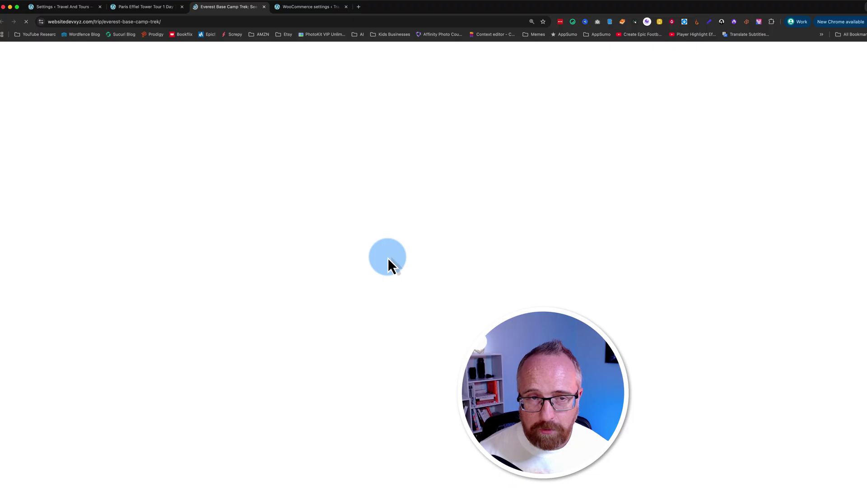
{"action": "scroll", "coordinate": [388, 258], "scroll_direction": "down", "scroll_amount": 6}
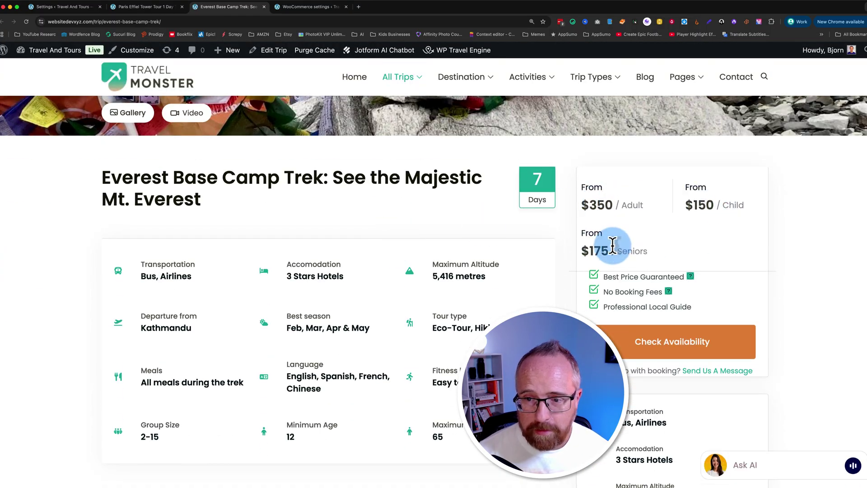
- Ask Sophie the family's price to go to Everest and check the $1,350 total
{"action": "left_click", "coordinate": [157, 10]}
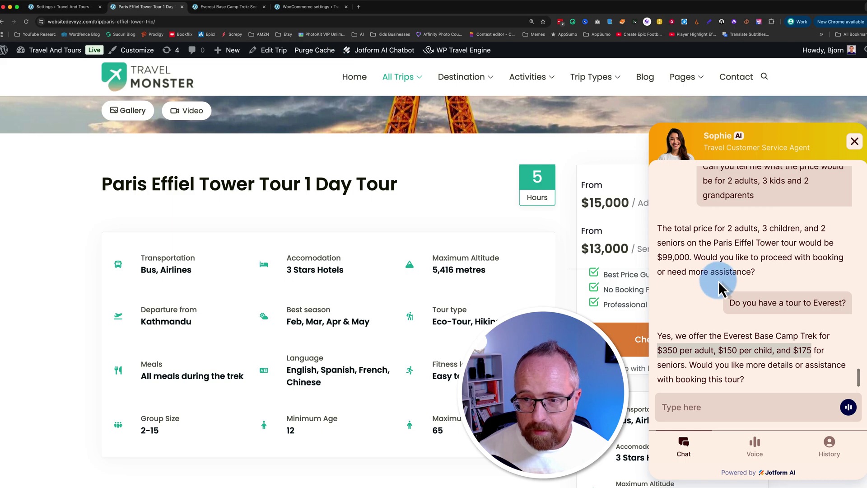
{"action": "left_click_drag", "start_coordinate": [831, 338], "coordinate": [829, 356]}
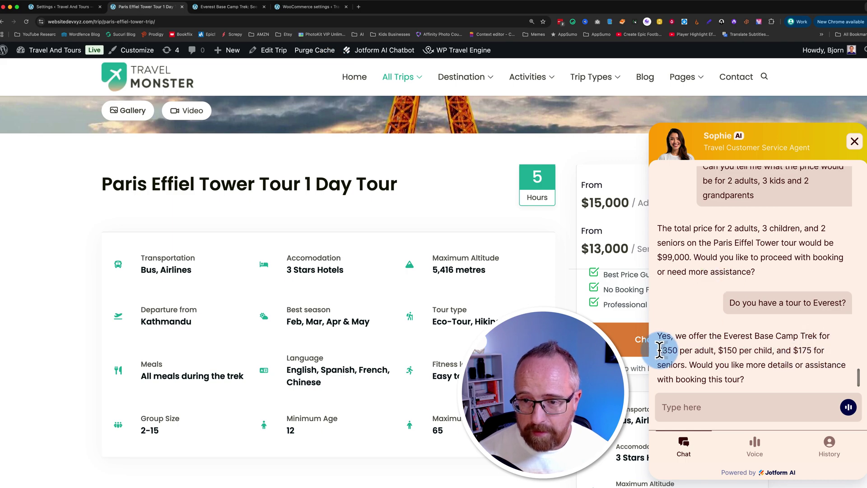
{"action": "left_click_drag", "start_coordinate": [657, 352], "coordinate": [832, 354]}
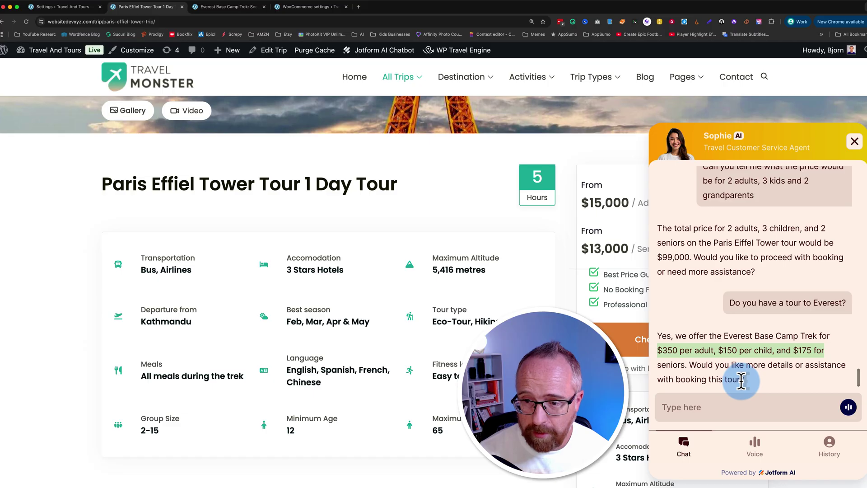
{"action": "left_click", "coordinate": [741, 408]}
{"action": "left_click", "coordinate": [711, 407]}
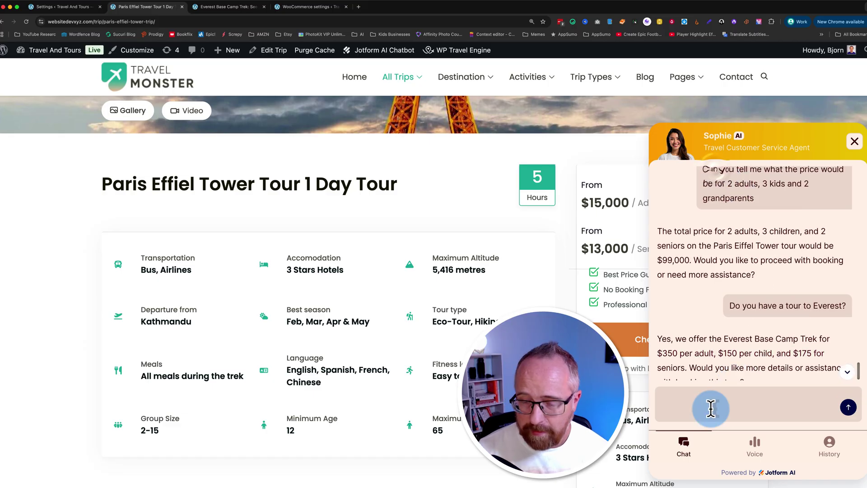
{"action": "type", "text": "to go to Everest?"}
{"action": "key", "text": "Return"}
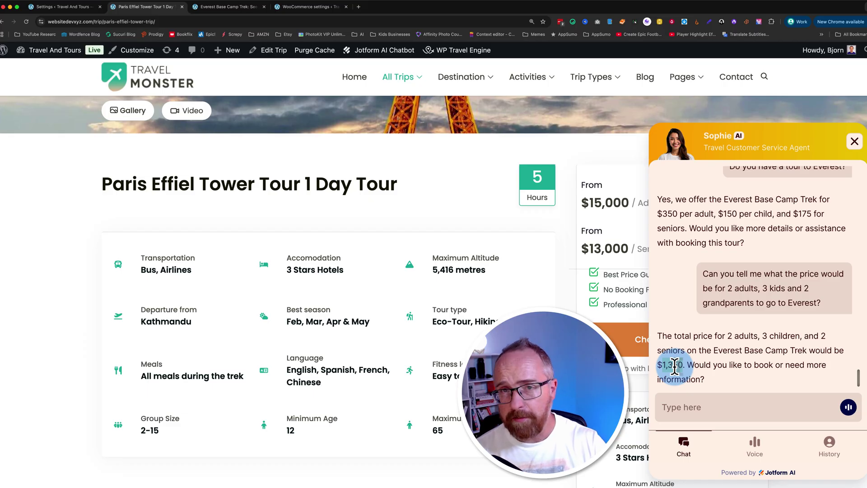
{"action": "double_click", "coordinate": [674, 365]}
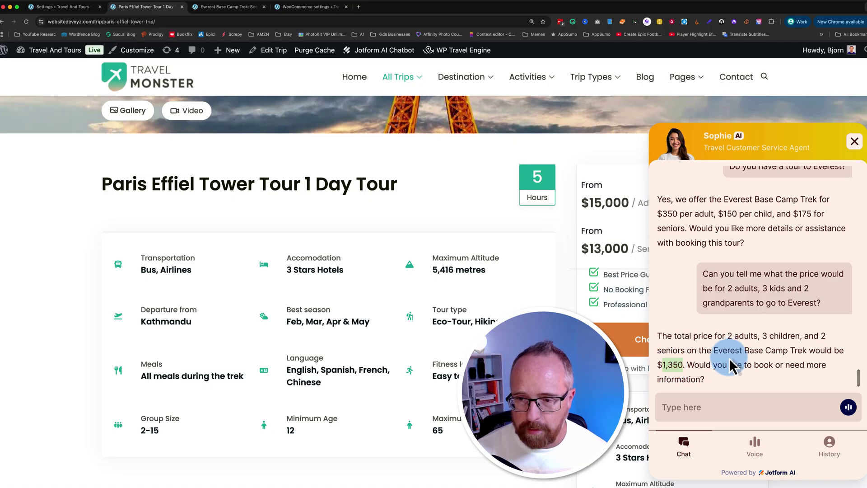
{"action": "left_click_drag", "start_coordinate": [657, 213], "coordinate": [813, 213]}
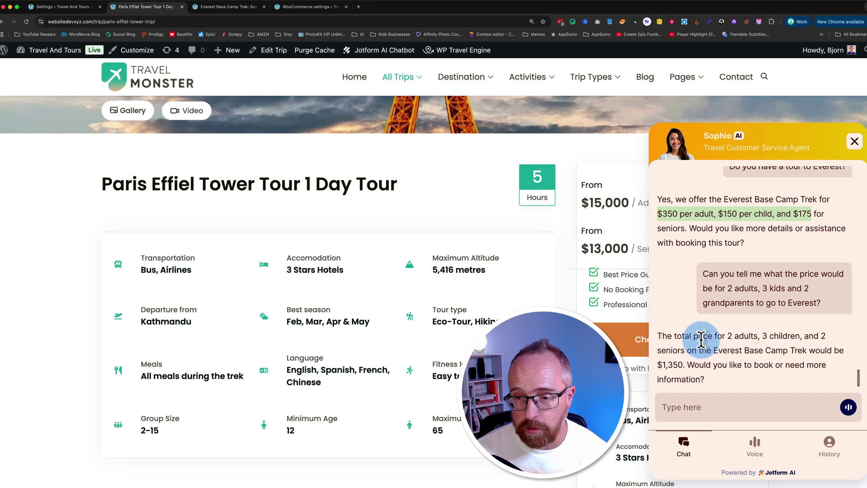
- Ask 'Can you add those details to my cart?', read the refusal, and close the chat
{"action": "left_click", "coordinate": [717, 406]}
{"action": "type", "text": "Can you add those details to my cart?"}
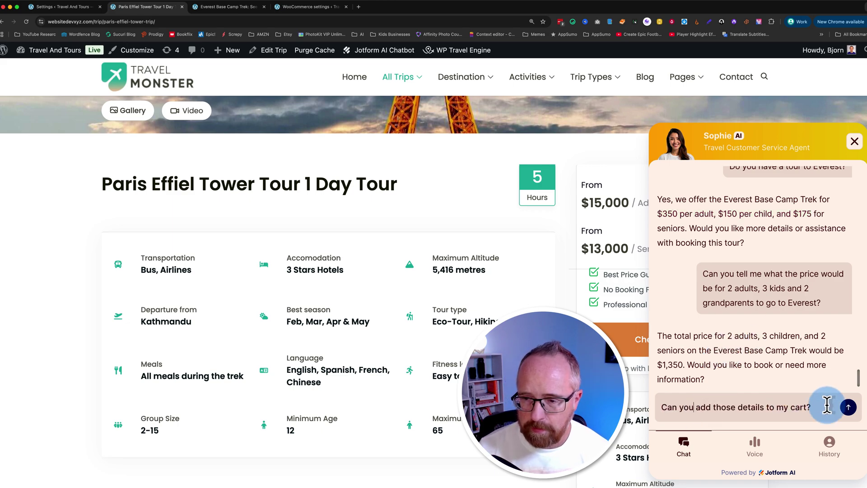
{"action": "left_click", "coordinate": [848, 406]}
{"action": "left_click", "coordinate": [723, 407]}
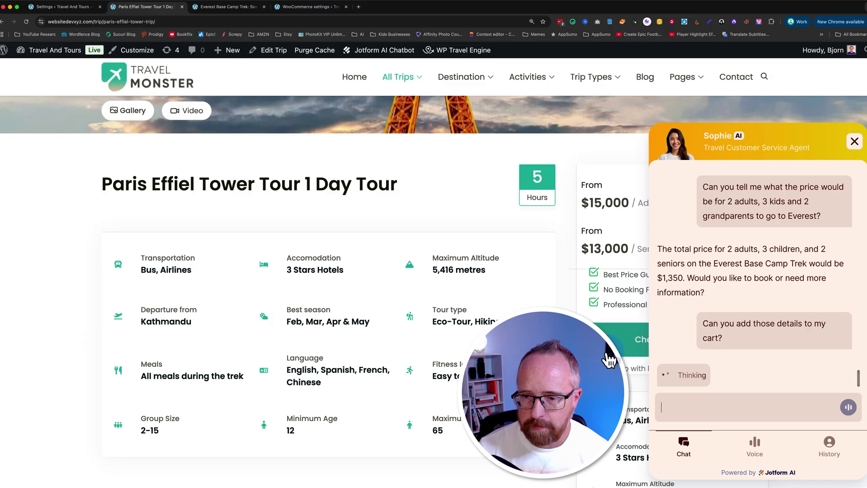
{"action": "scroll", "coordinate": [542, 374], "scroll_direction": "up", "scroll_amount": 1}
{"action": "left_click", "coordinate": [719, 294]}
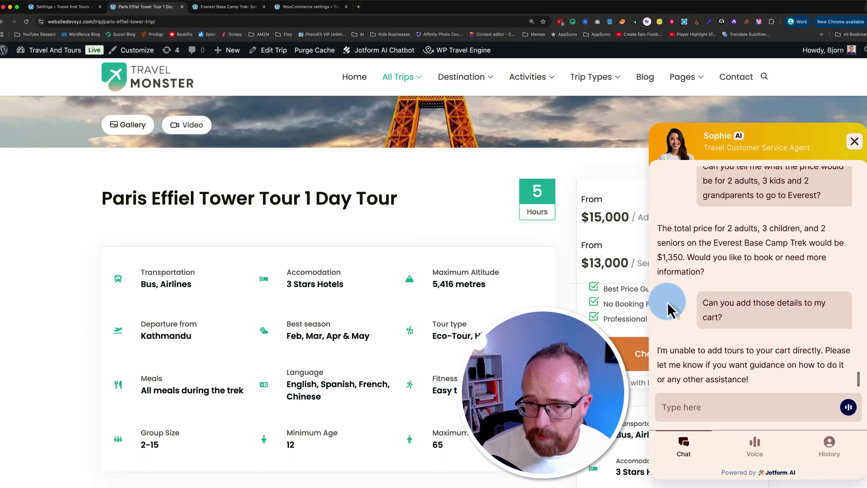
{"action": "scroll", "coordinate": [720, 300], "scroll_direction": "down", "scroll_amount": 2}
{"action": "scroll", "coordinate": [720, 300], "scroll_direction": "down", "scroll_amount": 1}
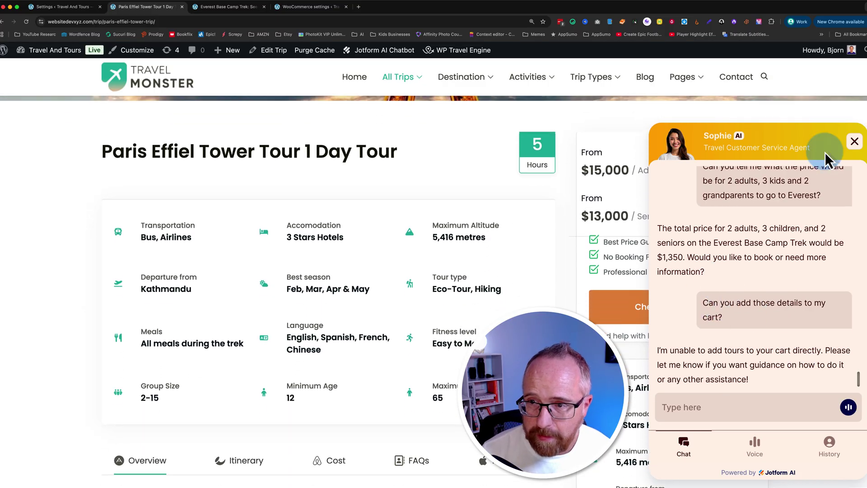
{"action": "left_click", "coordinate": [854, 141]}
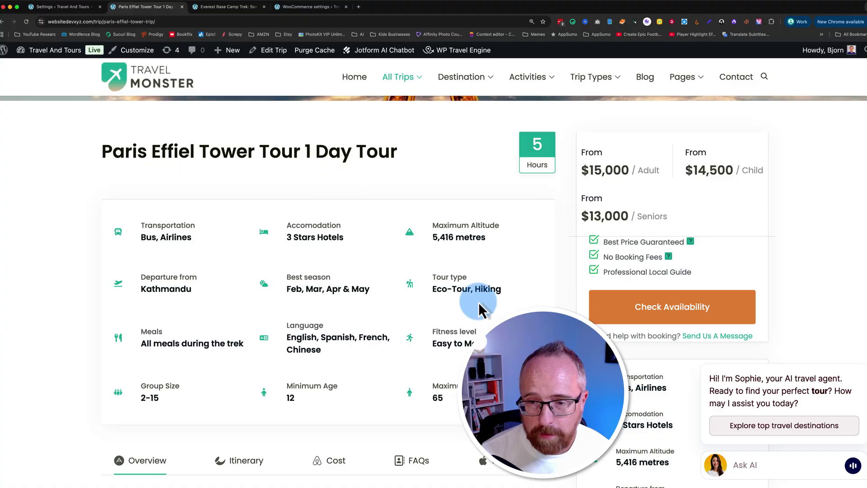
- Book the Paris Eiffel Tower Tour for October 9 at 12:00 PM and proceed to checkout
{"action": "left_click", "coordinate": [664, 312]}
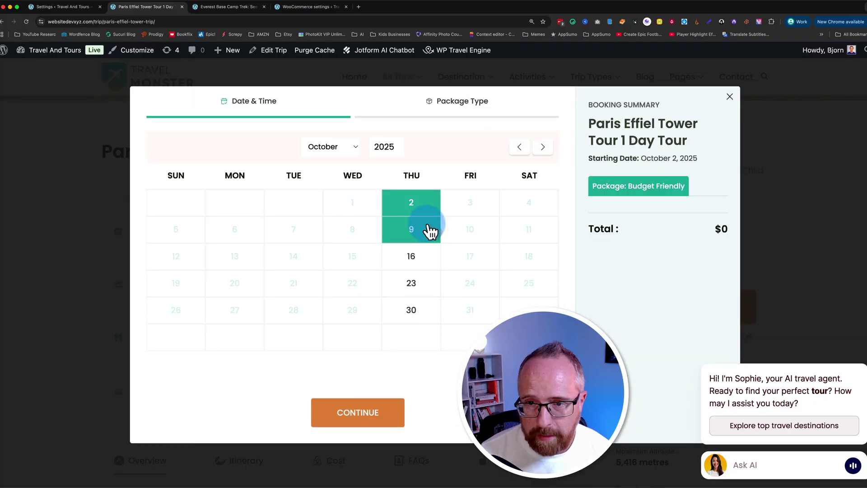
{"action": "left_click", "coordinate": [424, 233]}
{"action": "left_click", "coordinate": [193, 348]}
{"action": "left_click", "coordinate": [358, 412]}
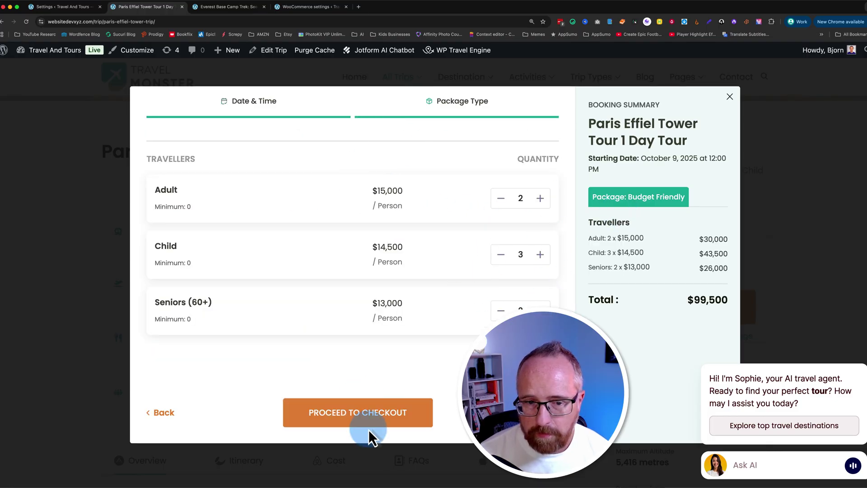
{"action": "left_click", "coordinate": [366, 420]}
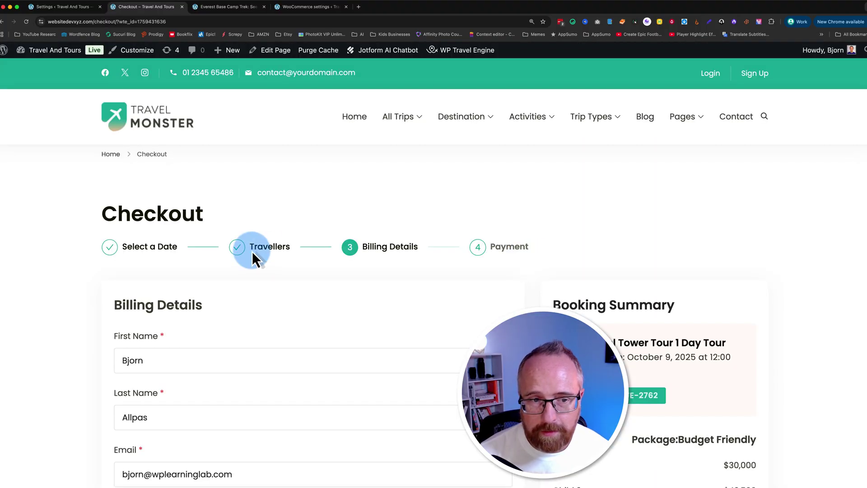
- Review the WooCommerce Chatbot Abilities, including Add Products to Cart and Show Order Status
{"action": "left_click", "coordinate": [62, 6]}
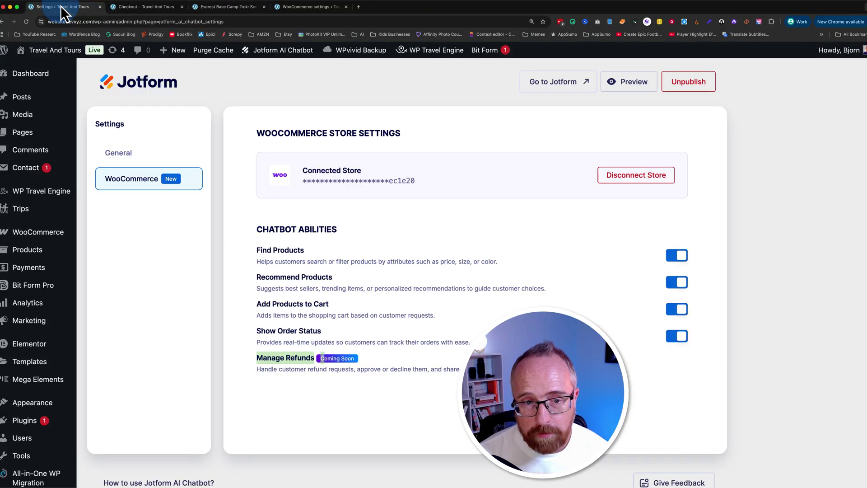
{"action": "left_click", "coordinate": [471, 354]}
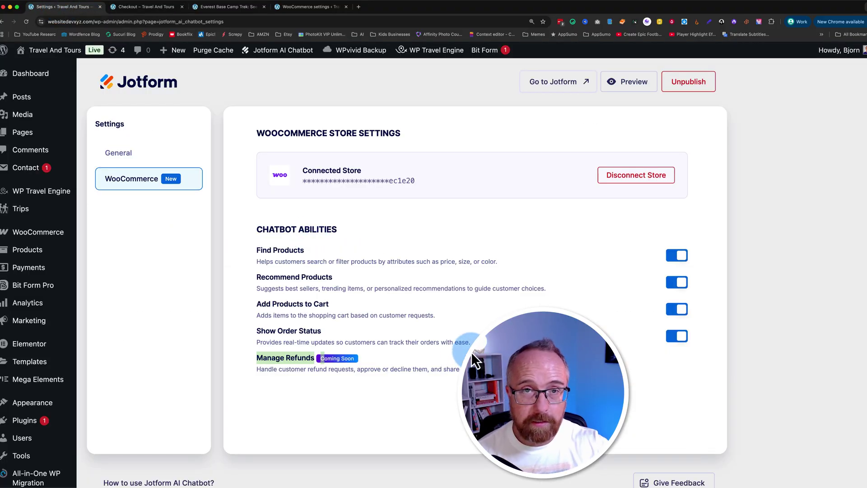
{"action": "left_click", "coordinate": [278, 303]}
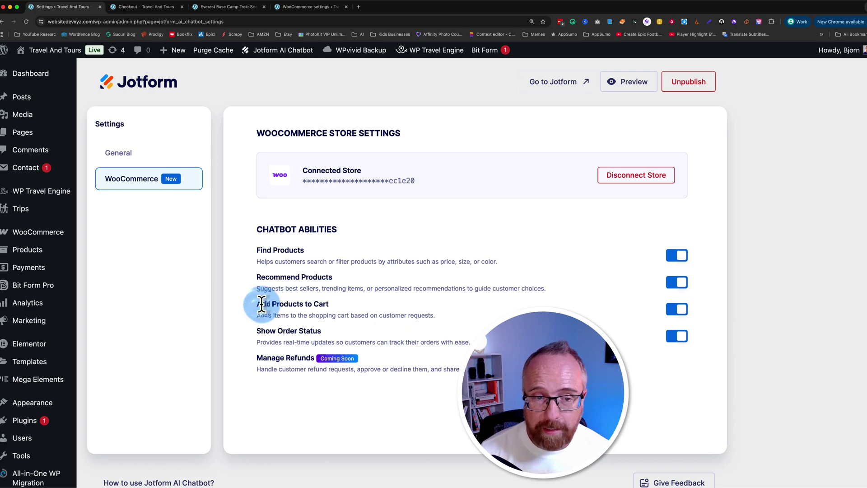
{"action": "left_click_drag", "start_coordinate": [279, 304], "coordinate": [452, 317]}
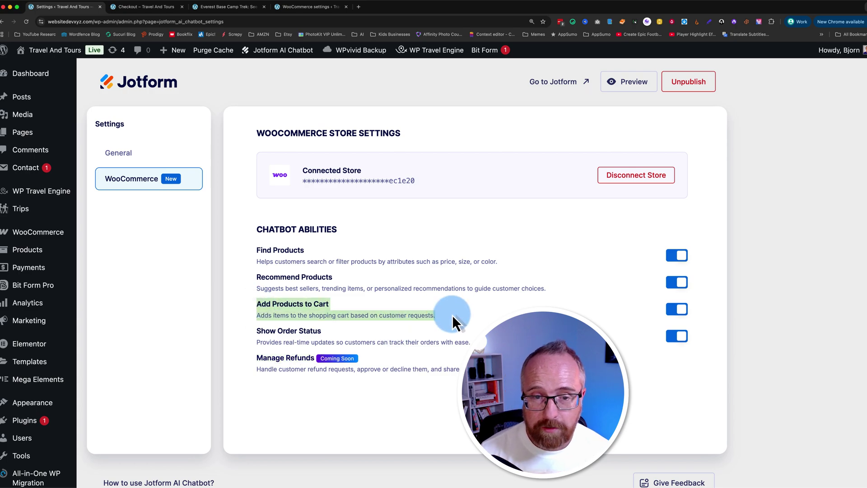
{"action": "left_click", "coordinate": [158, 13]}
{"action": "left_click", "coordinate": [716, 429]}
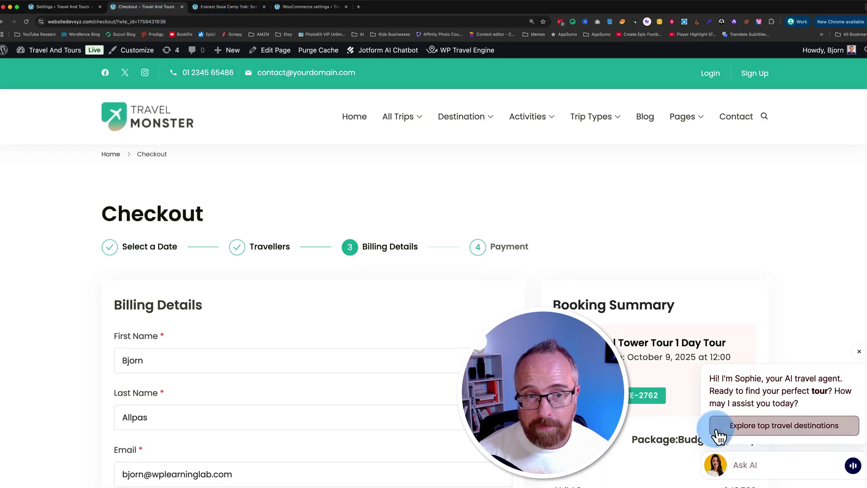
{"action": "left_click", "coordinate": [61, 6]}
{"action": "left_click_drag", "start_coordinate": [257, 330], "coordinate": [470, 342]}
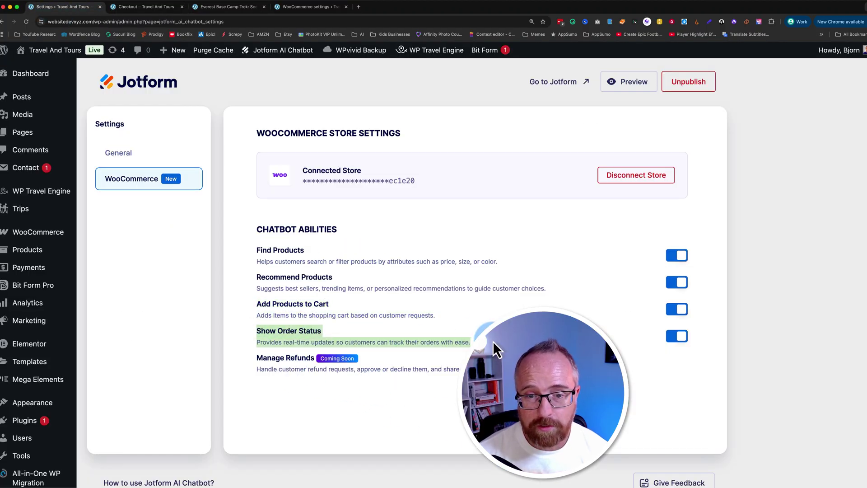
{"action": "left_click", "coordinate": [253, 128]}
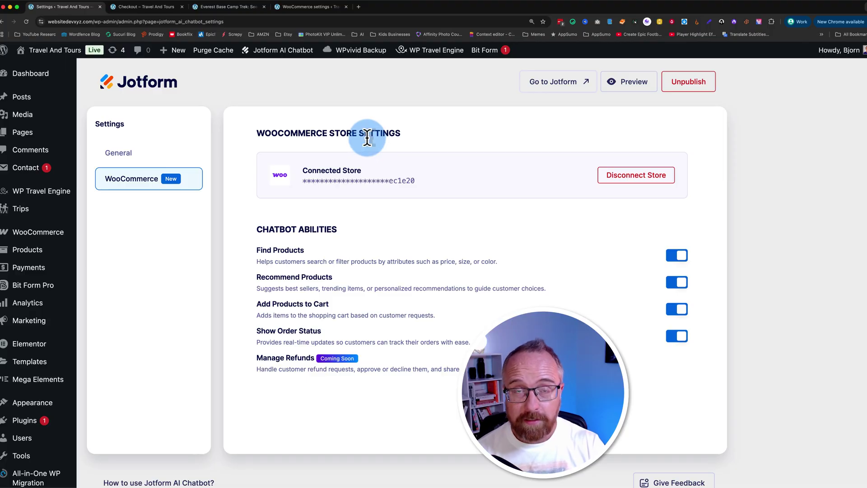
- Open the Sophie: Travel Assistant agent for editing and browse its Channels, including Voice
{"action": "left_click", "coordinate": [565, 86]}
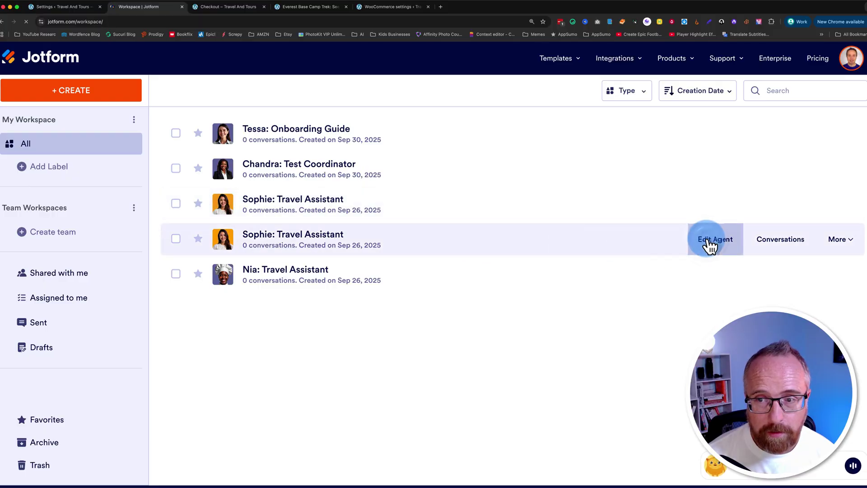
{"action": "left_click", "coordinate": [710, 246]}
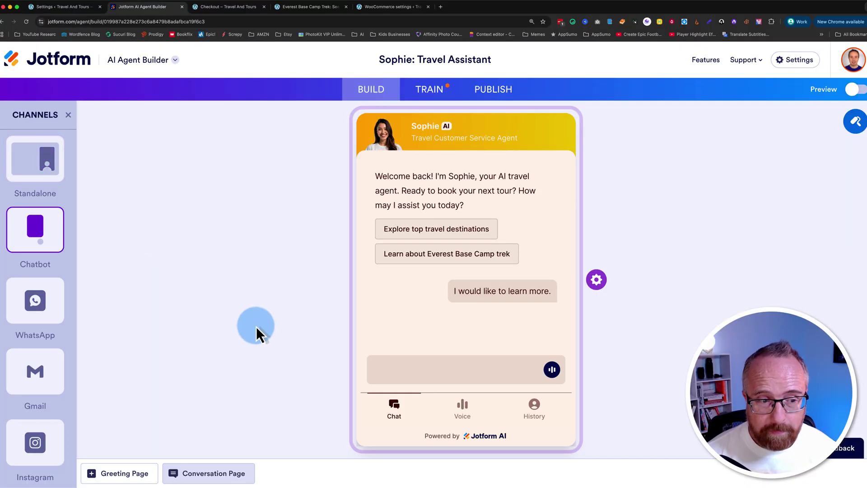
{"action": "scroll", "coordinate": [58, 381], "scroll_direction": "down", "scroll_amount": 5}
{"action": "left_click", "coordinate": [36, 348]}
{"action": "scroll", "coordinate": [36, 351], "scroll_direction": "down", "scroll_amount": 2}
{"action": "scroll", "coordinate": [37, 334], "scroll_direction": "up", "scroll_amount": 7}
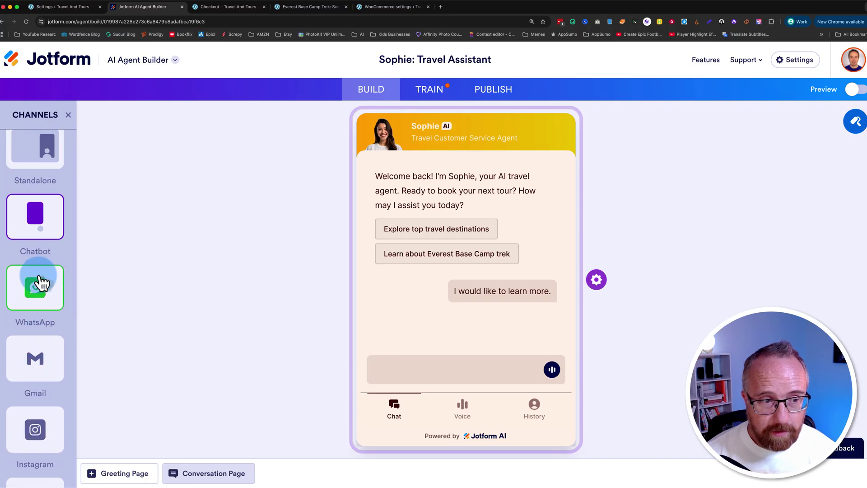
{"action": "scroll", "coordinate": [43, 293], "scroll_direction": "down", "scroll_amount": 6}
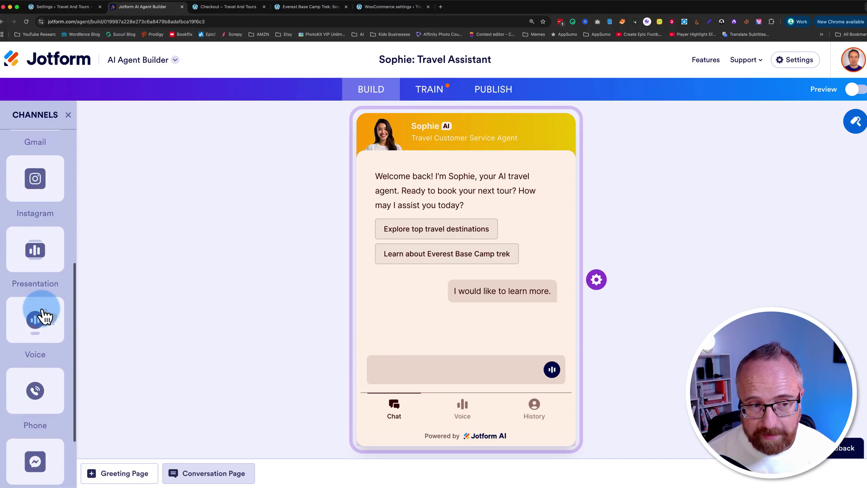
{"action": "scroll", "coordinate": [44, 316], "scroll_direction": "down", "scroll_amount": 3}
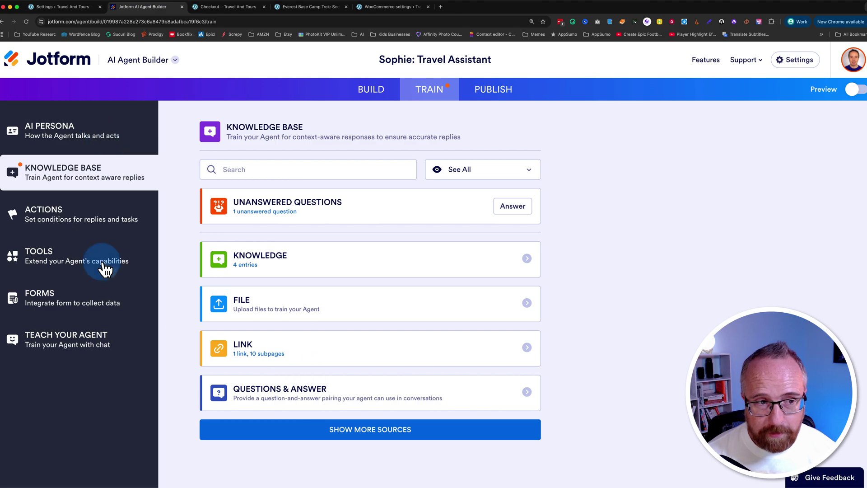
- Start a new action limited to the Chatbot channel only
{"action": "left_click", "coordinate": [92, 219]}
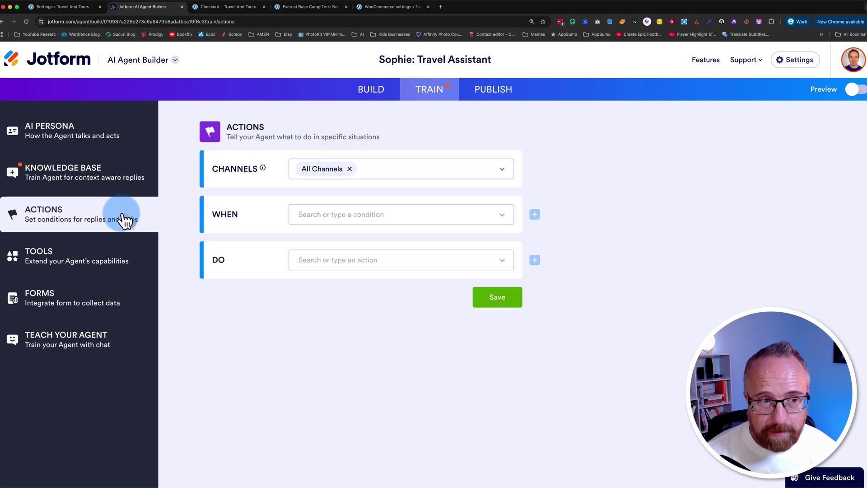
{"action": "left_click", "coordinate": [115, 227]}
{"action": "left_click", "coordinate": [241, 213]}
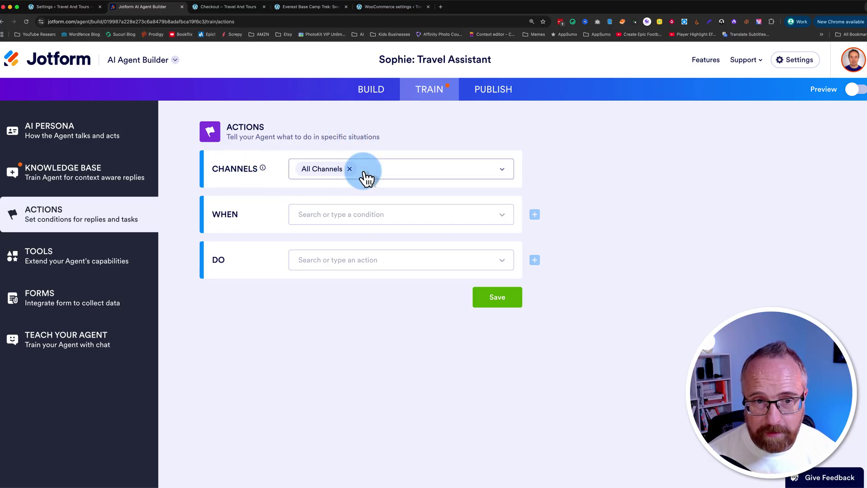
{"action": "left_click", "coordinate": [501, 180]}
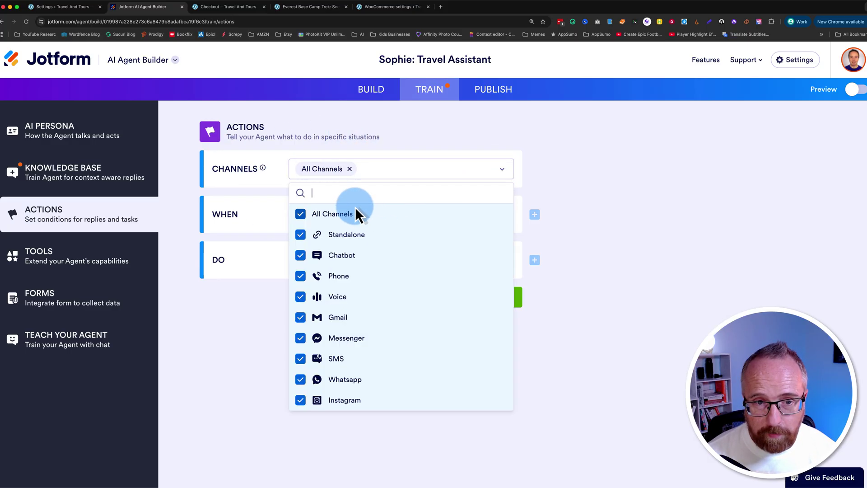
{"action": "left_click", "coordinate": [321, 208]}
{"action": "left_click", "coordinate": [300, 254]}
{"action": "left_click", "coordinate": [276, 293]}
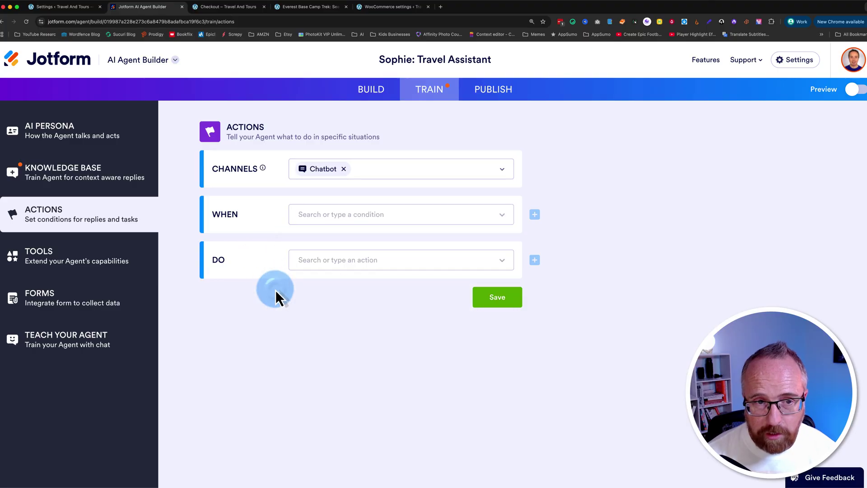
- Trigger the action when the user asks about 'Skateboards'
{"action": "left_click", "coordinate": [351, 217]}
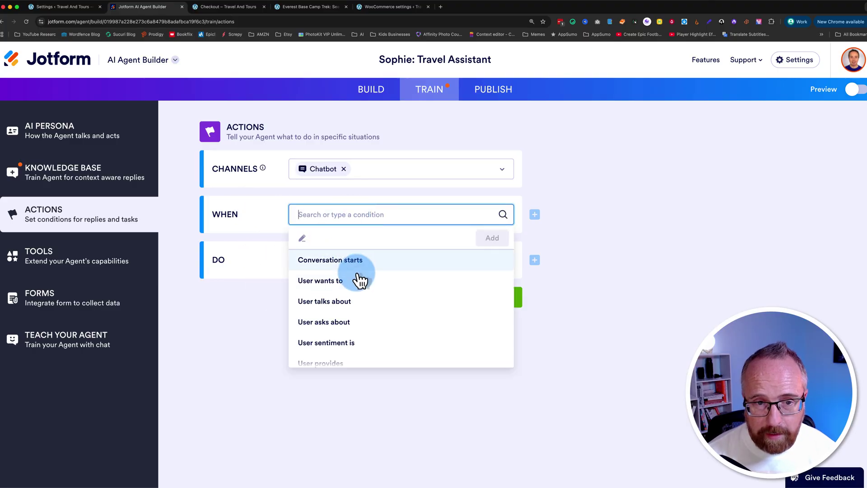
{"action": "left_click", "coordinate": [343, 322]}
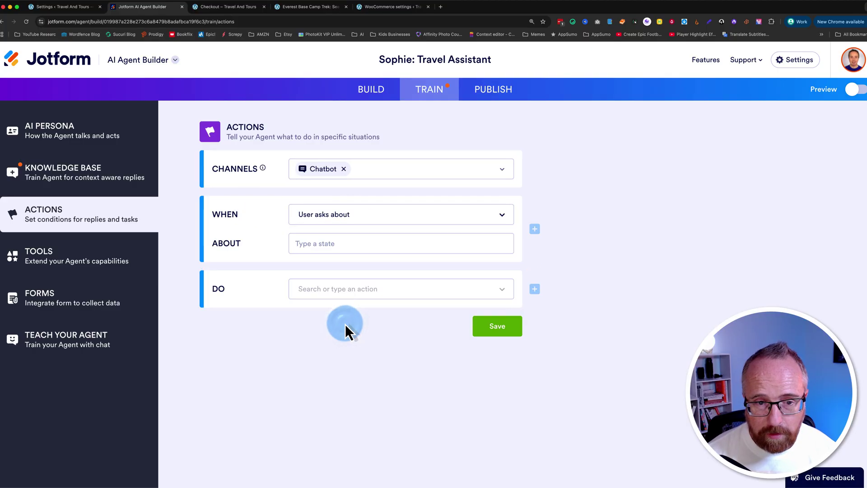
{"action": "left_click", "coordinate": [296, 244]}
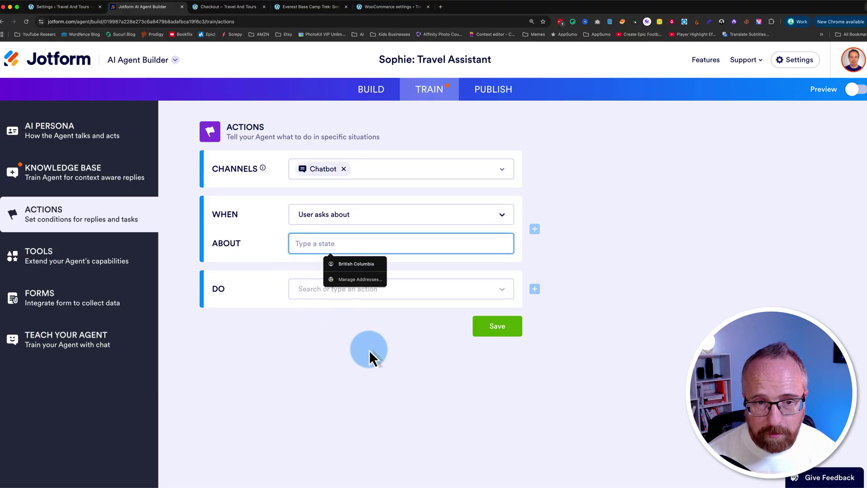
{"action": "type", "text": "Skateboards"}
- Browse the DO action list without choosing one, leaving the action unsaved, and go to Tools
{"action": "left_click", "coordinate": [379, 289]}
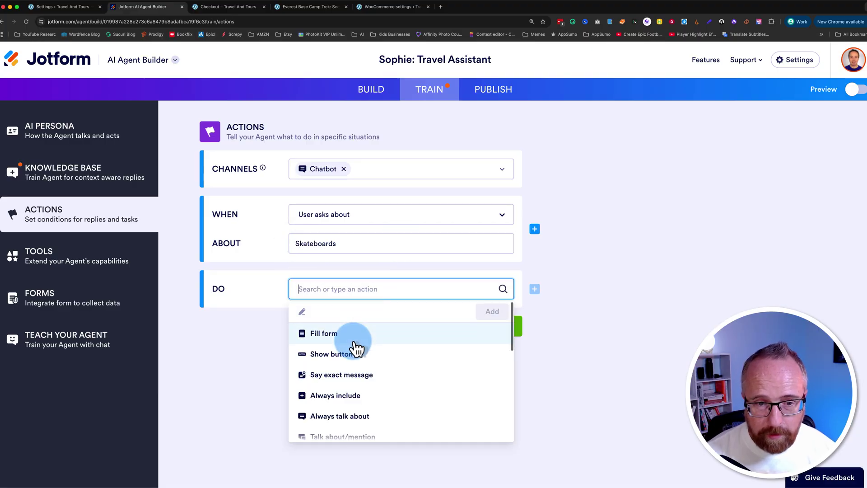
{"action": "scroll", "coordinate": [387, 368], "scroll_direction": "down", "scroll_amount": 3}
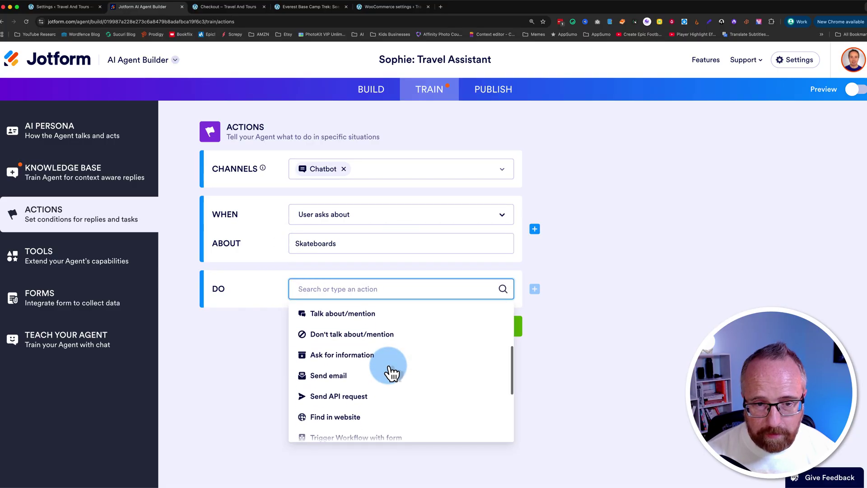
{"action": "scroll", "coordinate": [391, 373], "scroll_direction": "down", "scroll_amount": 5}
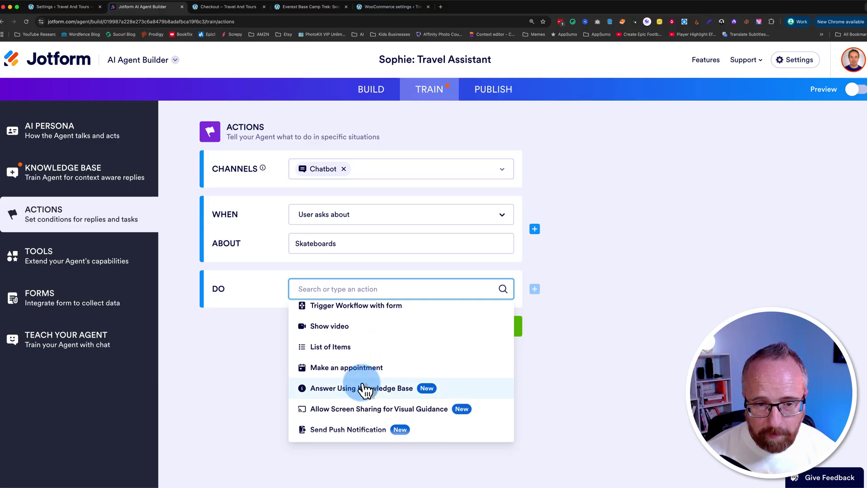
{"action": "scroll", "coordinate": [365, 389], "scroll_direction": "up", "scroll_amount": 3}
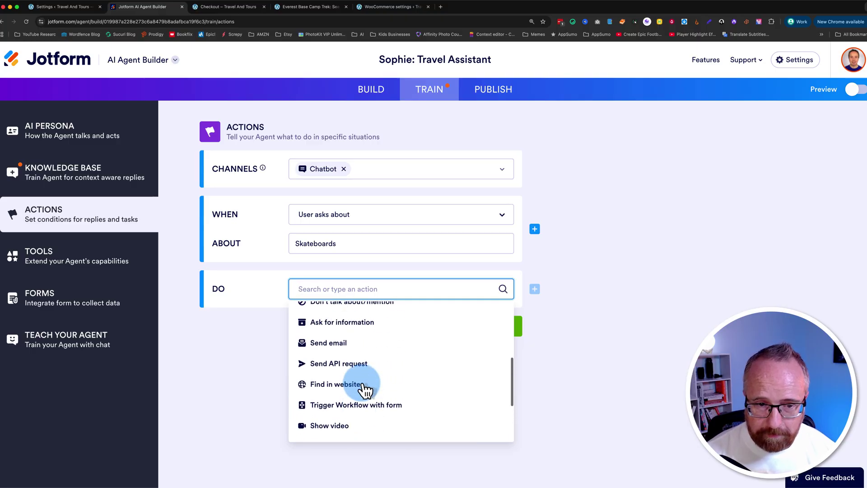
{"action": "scroll", "coordinate": [365, 390], "scroll_direction": "up", "scroll_amount": 3}
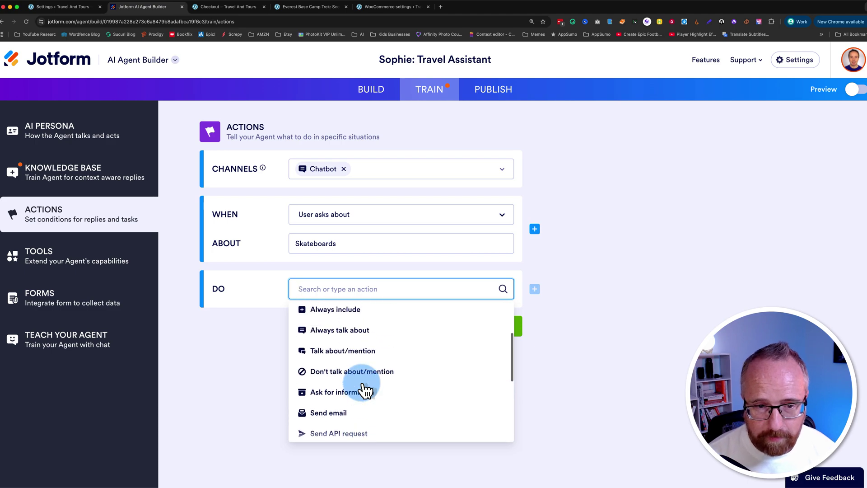
{"action": "scroll", "coordinate": [365, 389], "scroll_direction": "up", "scroll_amount": 2}
{"action": "scroll", "coordinate": [365, 389], "scroll_direction": "down", "scroll_amount": 2}
{"action": "scroll", "coordinate": [365, 389], "scroll_direction": "up", "scroll_amount": 3}
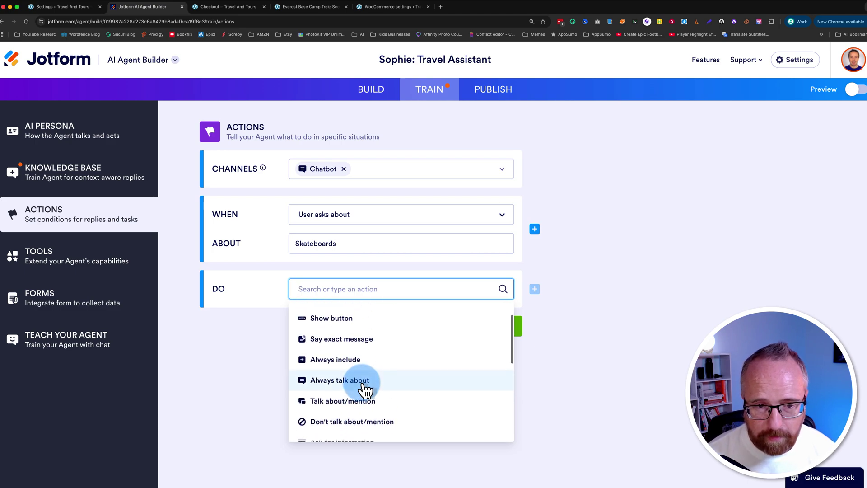
{"action": "scroll", "coordinate": [364, 389], "scroll_direction": "up", "scroll_amount": 1}
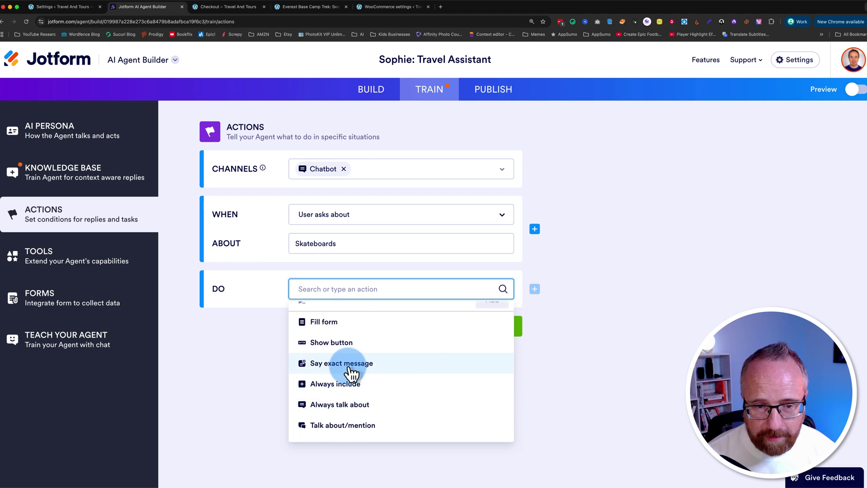
{"action": "scroll", "coordinate": [351, 373], "scroll_direction": "down", "scroll_amount": 2}
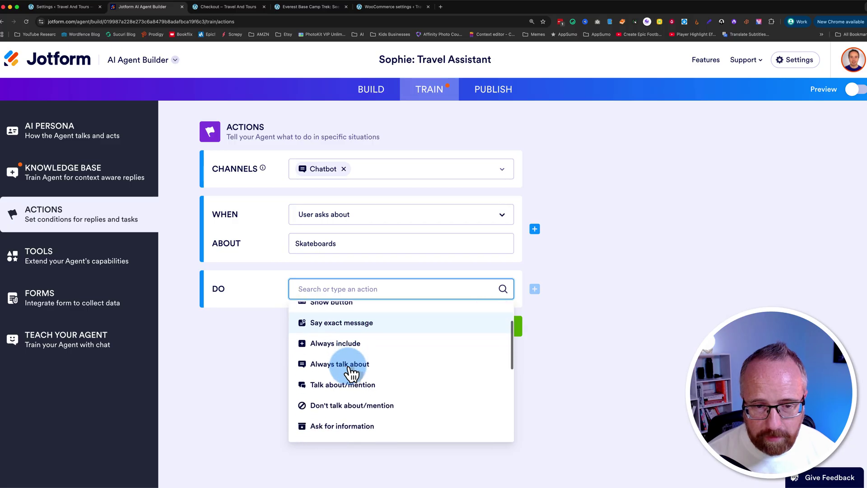
{"action": "scroll", "coordinate": [351, 373], "scroll_direction": "down", "scroll_amount": 2}
{"action": "scroll", "coordinate": [351, 373], "scroll_direction": "down", "scroll_amount": 6}
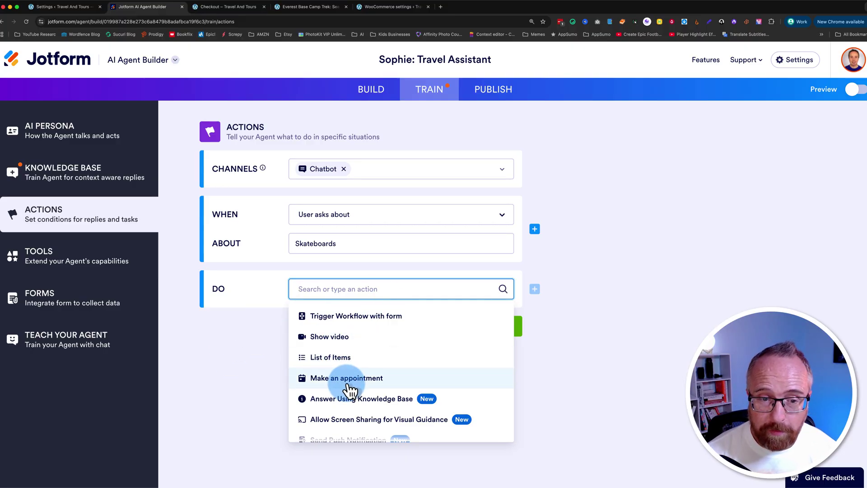
{"action": "scroll", "coordinate": [350, 387], "scroll_direction": "up", "scroll_amount": 5}
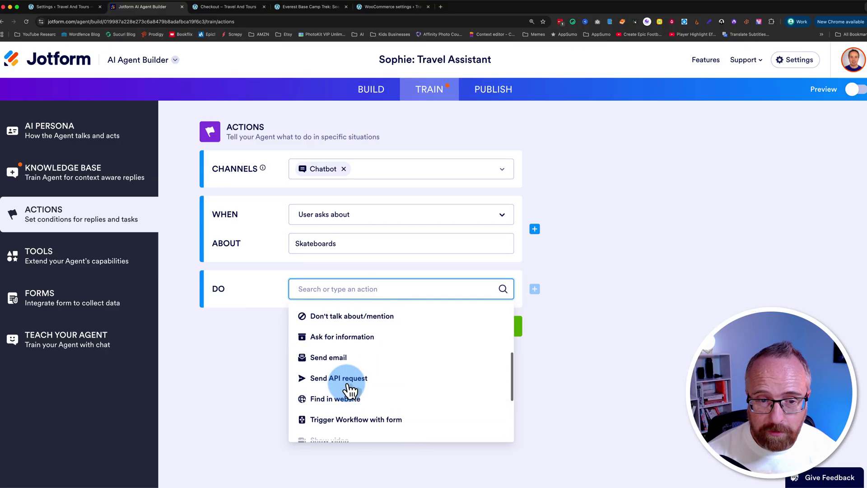
{"action": "scroll", "coordinate": [344, 391], "scroll_direction": "up", "scroll_amount": 3}
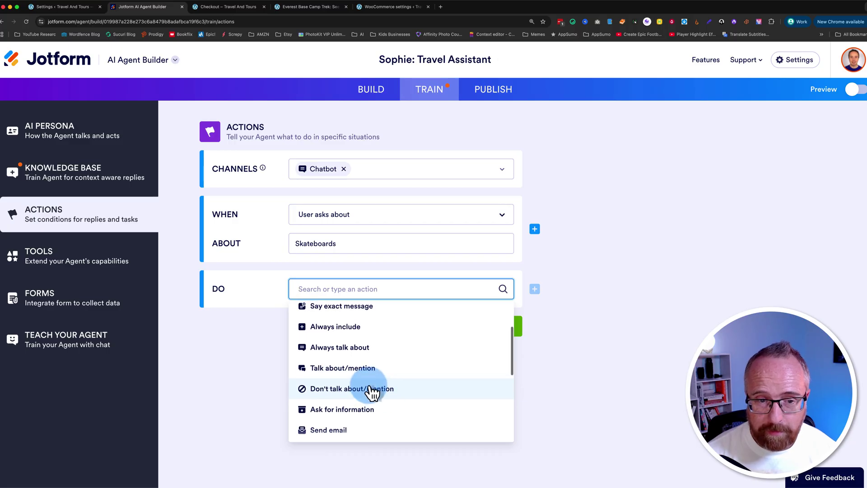
{"action": "scroll", "coordinate": [357, 343], "scroll_direction": "up", "scroll_amount": 1}
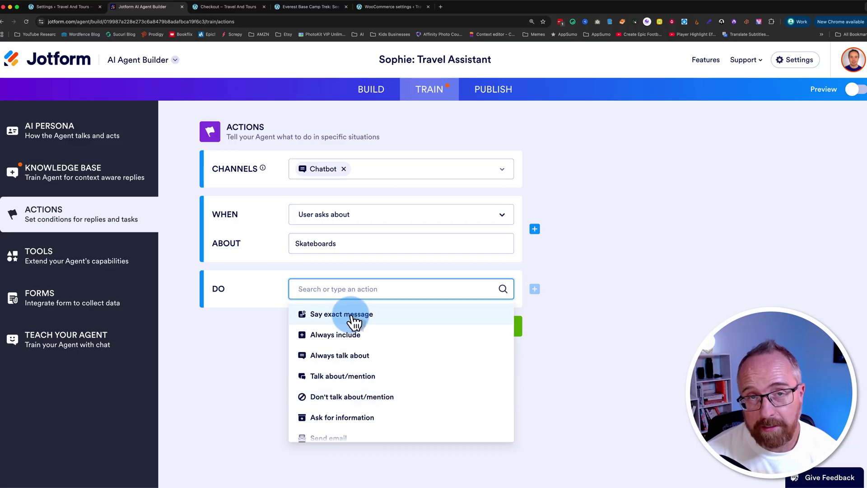
{"action": "key", "text": "Escape"}
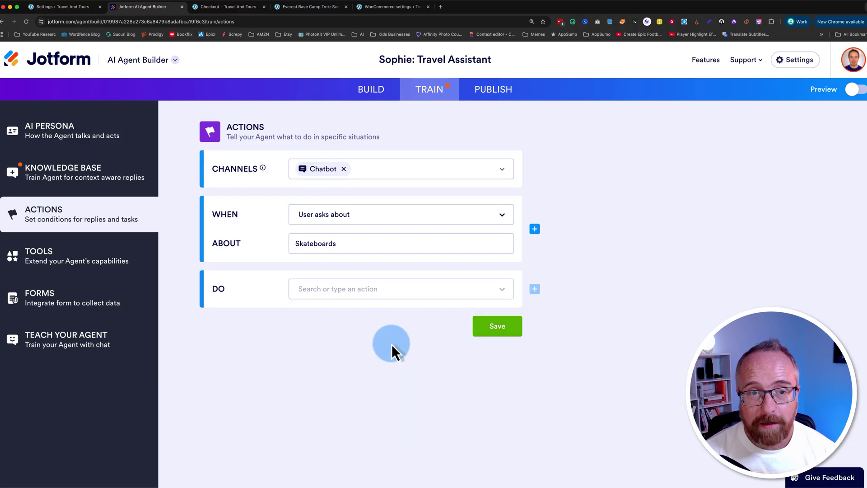
{"action": "left_click", "coordinate": [75, 264]}
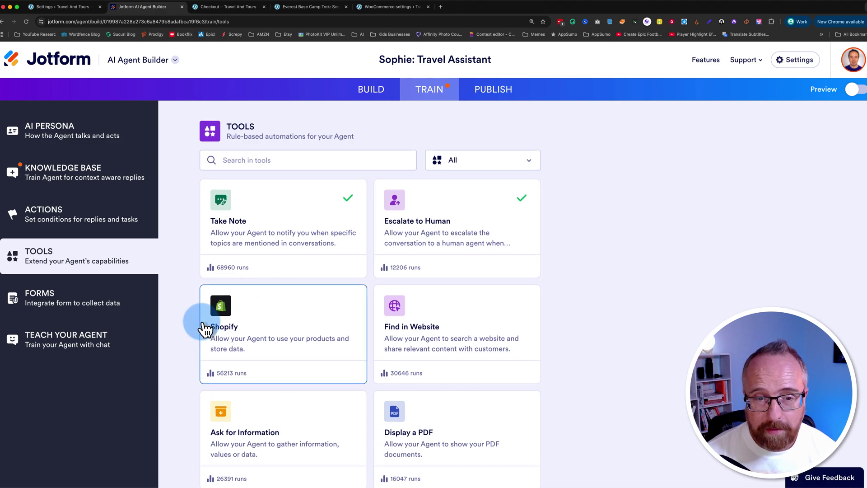
- Scroll Sophie's Tools catalogue down to the Dropbox, OneDrive, Box and Egnyte integrations and Request a tool
{"action": "scroll", "coordinate": [207, 329], "scroll_direction": "down", "scroll_amount": 2}
{"action": "scroll", "coordinate": [271, 307], "scroll_direction": "down", "scroll_amount": 8}
{"action": "scroll", "coordinate": [398, 284], "scroll_direction": "down", "scroll_amount": 4}
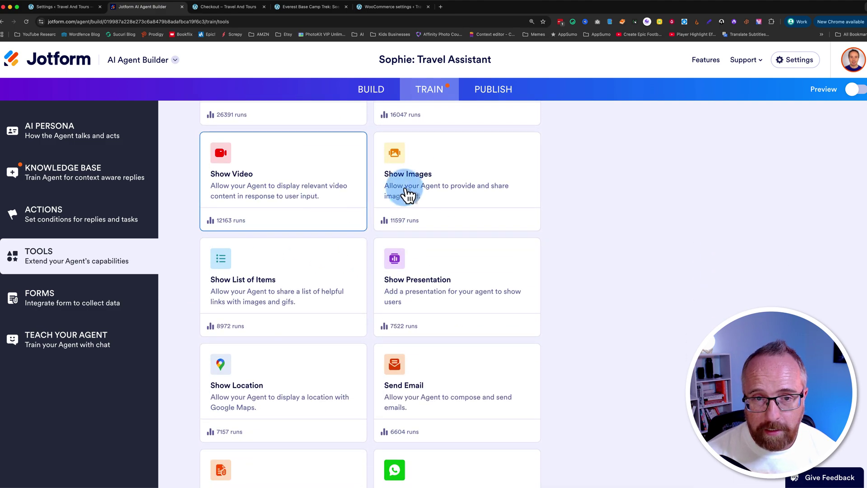
{"action": "scroll", "coordinate": [451, 214], "scroll_direction": "down", "scroll_amount": 3}
{"action": "scroll", "coordinate": [436, 229], "scroll_direction": "down", "scroll_amount": 1}
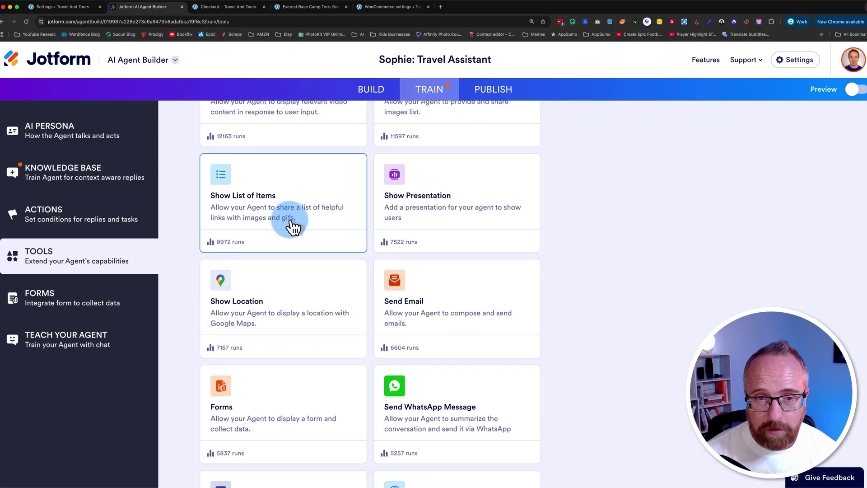
{"action": "scroll", "coordinate": [286, 302], "scroll_direction": "down", "scroll_amount": 5}
{"action": "scroll", "coordinate": [423, 233], "scroll_direction": "down", "scroll_amount": 6}
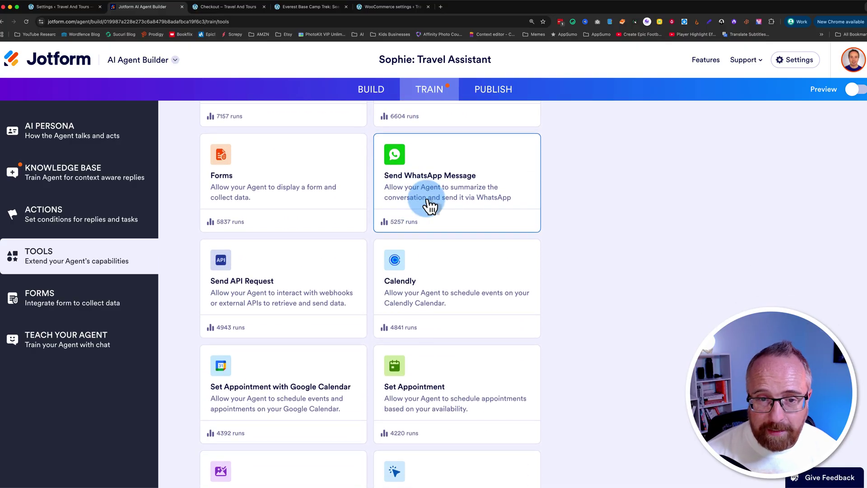
{"action": "scroll", "coordinate": [428, 206], "scroll_direction": "down", "scroll_amount": 2}
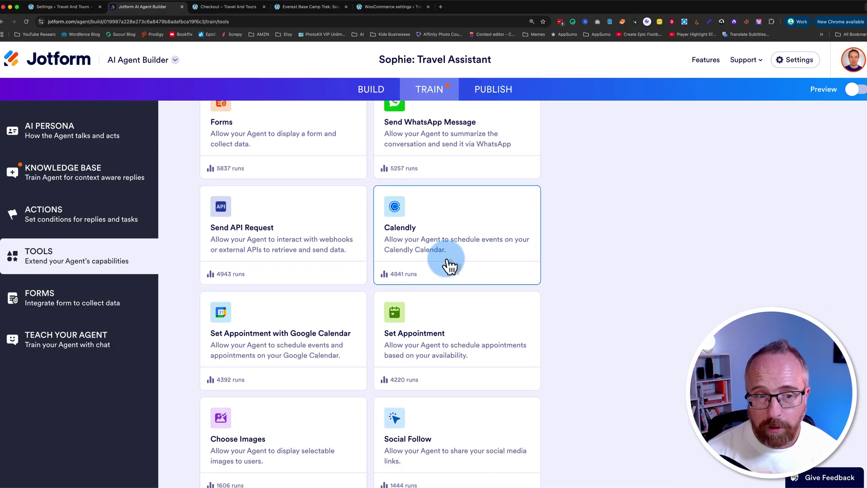
{"action": "scroll", "coordinate": [440, 270], "scroll_direction": "down", "scroll_amount": 5}
{"action": "scroll", "coordinate": [277, 248], "scroll_direction": "down", "scroll_amount": 15}
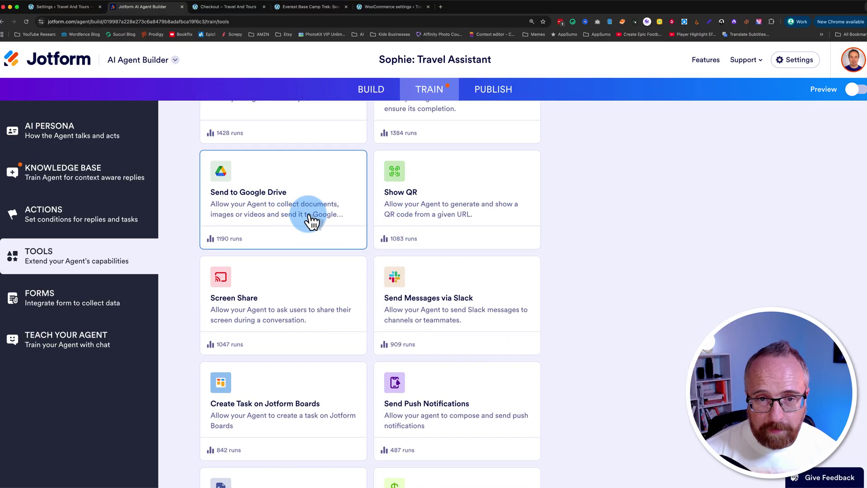
{"action": "scroll", "coordinate": [307, 234], "scroll_direction": "down", "scroll_amount": 2}
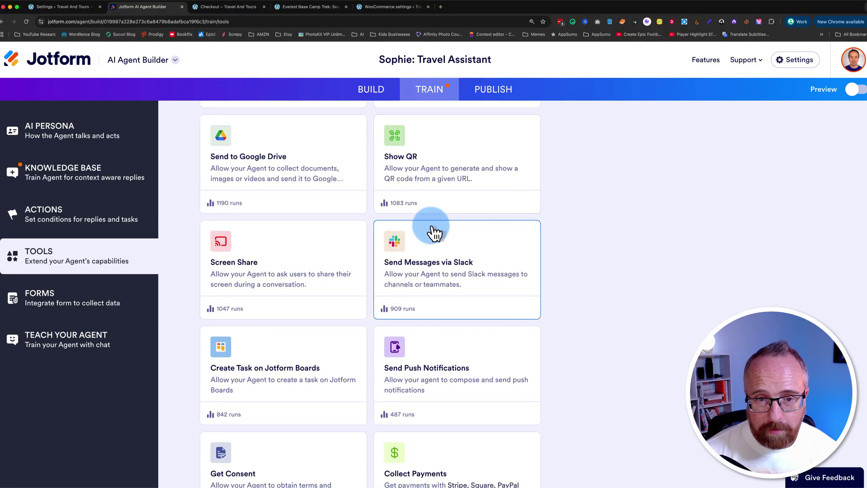
{"action": "scroll", "coordinate": [433, 230], "scroll_direction": "down", "scroll_amount": 3}
{"action": "scroll", "coordinate": [442, 218], "scroll_direction": "down", "scroll_amount": 3}
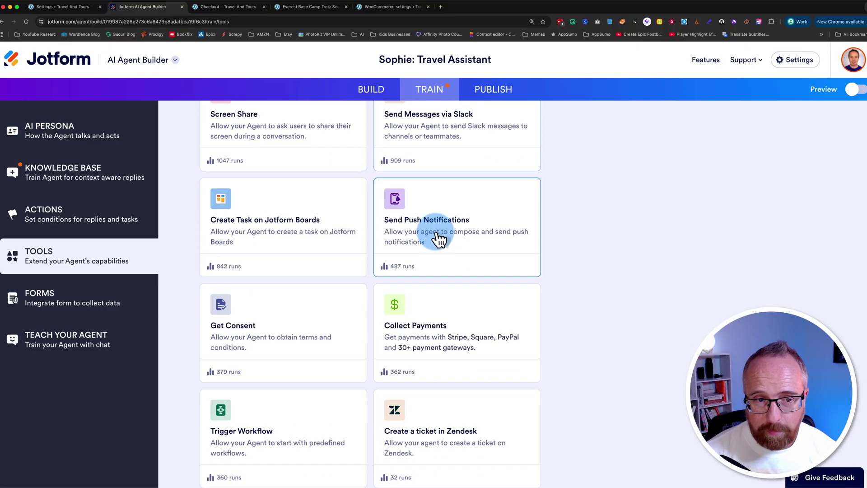
{"action": "scroll", "coordinate": [384, 241], "scroll_direction": "down", "scroll_amount": 3}
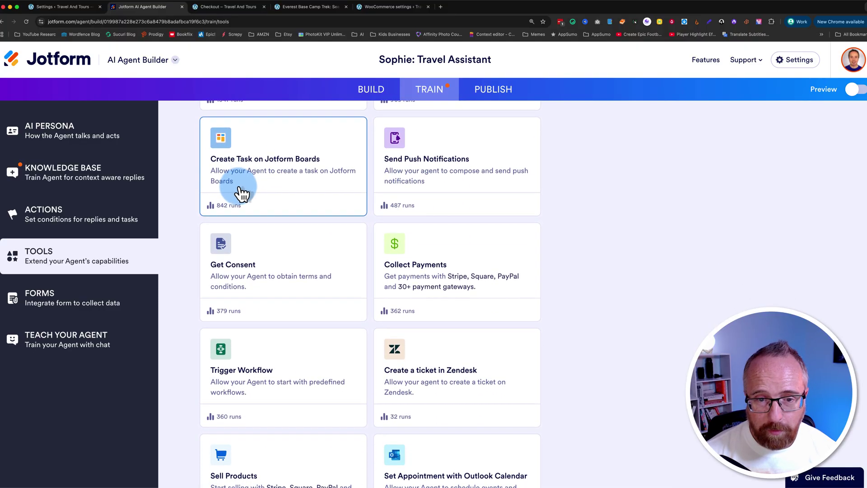
{"action": "scroll", "coordinate": [242, 189], "scroll_direction": "down", "scroll_amount": 3}
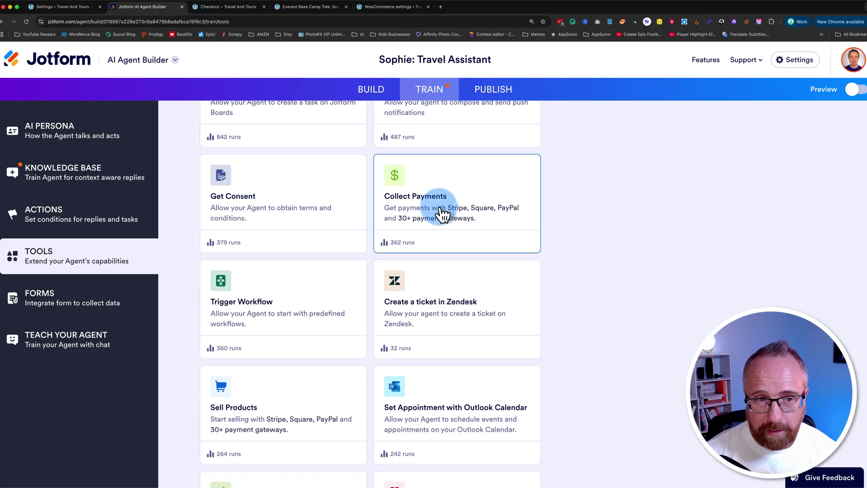
{"action": "scroll", "coordinate": [442, 212], "scroll_direction": "down", "scroll_amount": 3}
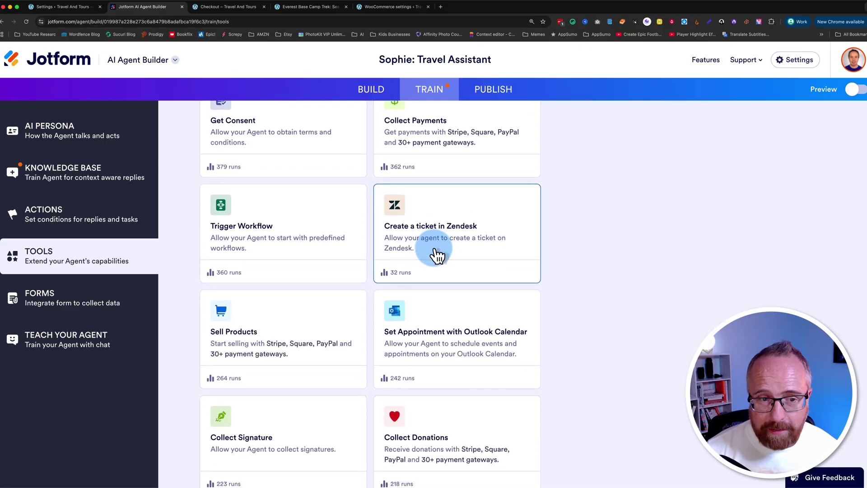
{"action": "scroll", "coordinate": [434, 253], "scroll_direction": "down", "scroll_amount": 3}
{"action": "scroll", "coordinate": [312, 252], "scroll_direction": "down", "scroll_amount": 6}
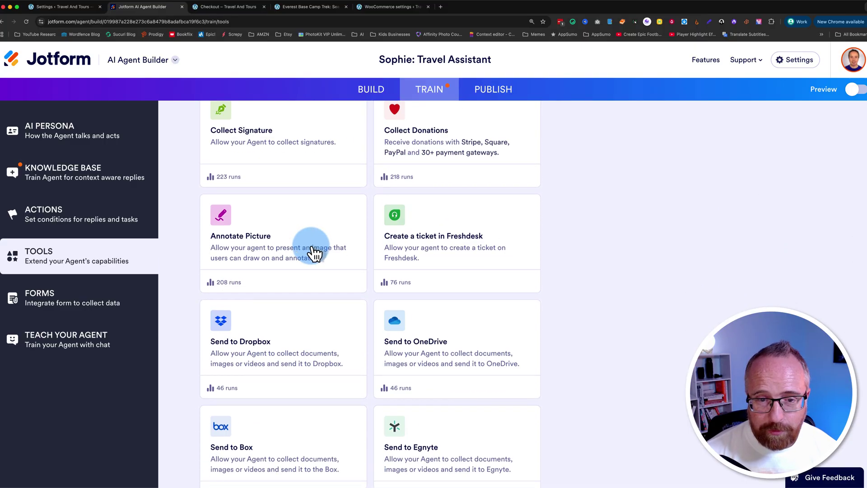
{"action": "scroll", "coordinate": [313, 253], "scroll_direction": "down", "scroll_amount": 3}
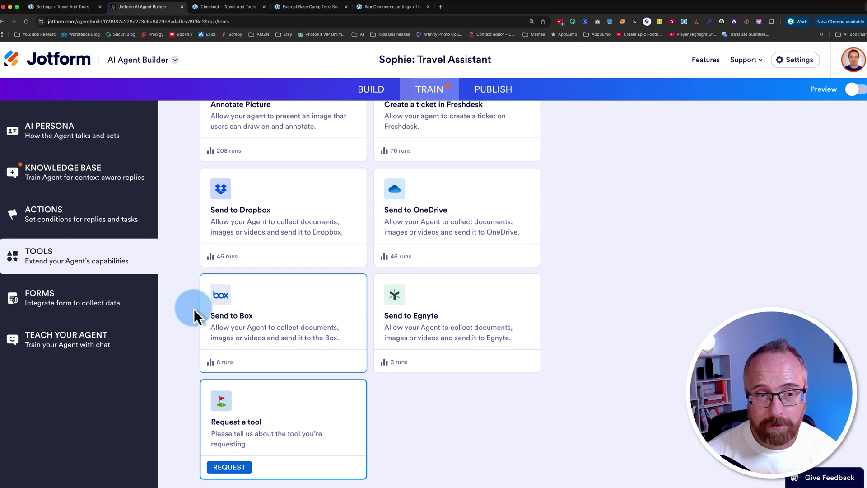
- Generate a job application form with Copilot and connect the Employment Application form to Sophie
{"action": "left_click", "coordinate": [93, 302]}
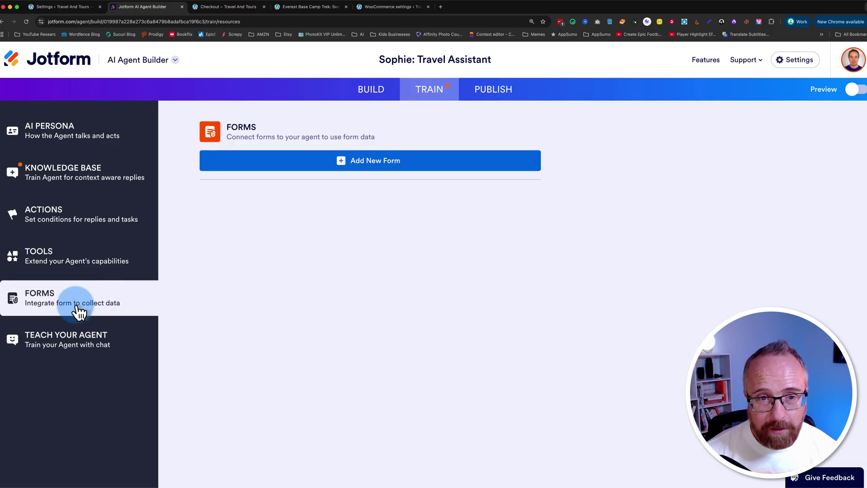
{"action": "left_click", "coordinate": [350, 165]}
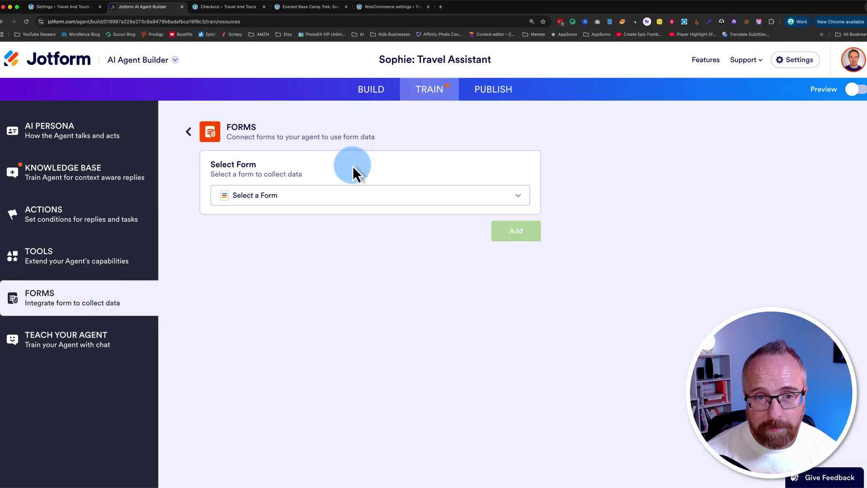
{"action": "left_click", "coordinate": [350, 197]}
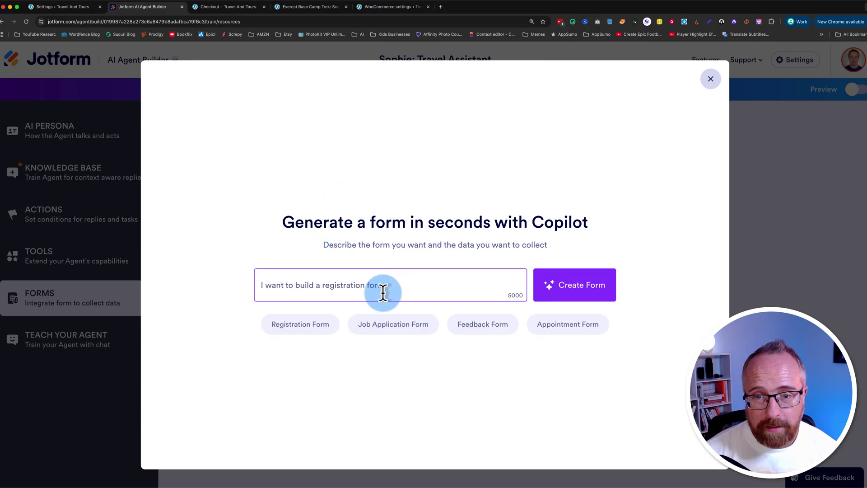
{"action": "left_click", "coordinate": [395, 326]}
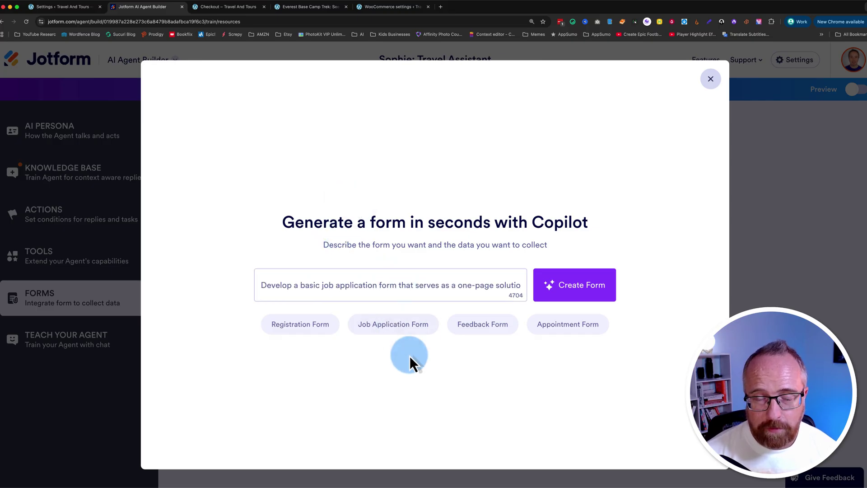
{"action": "left_click", "coordinate": [548, 297]}
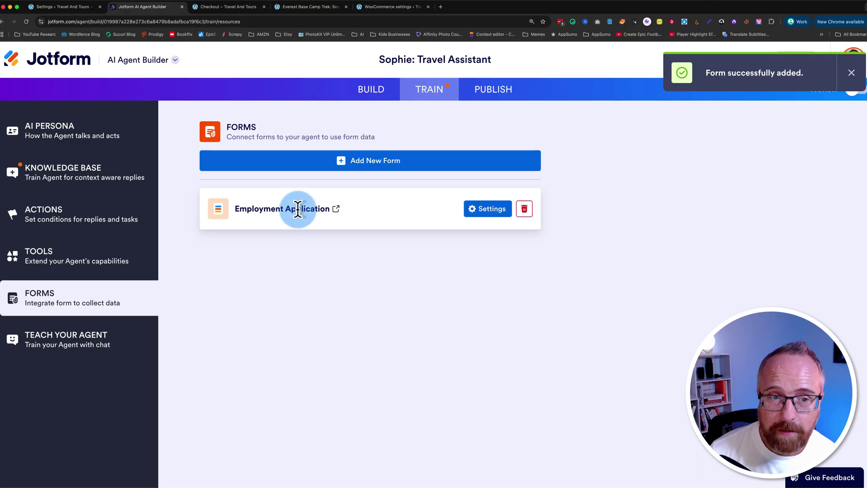
{"action": "left_click", "coordinate": [335, 210]}
{"action": "key", "text": "super+w"}
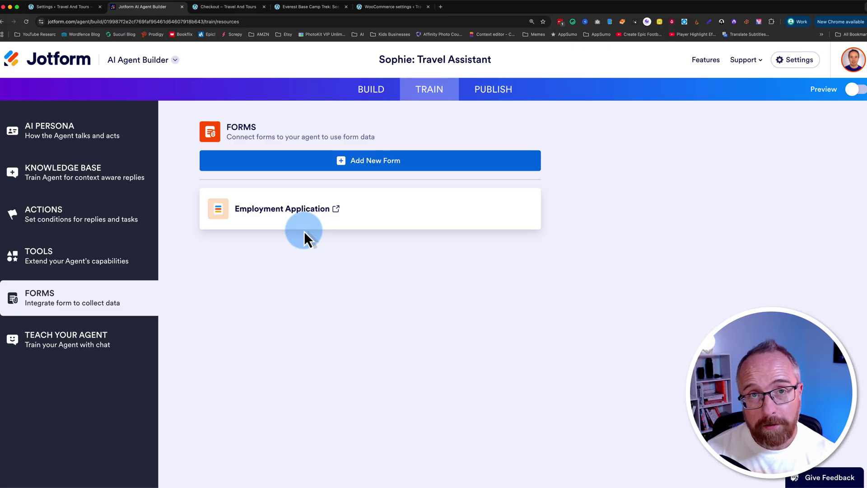
{"action": "mouse_move", "coordinate": [300, 209]}
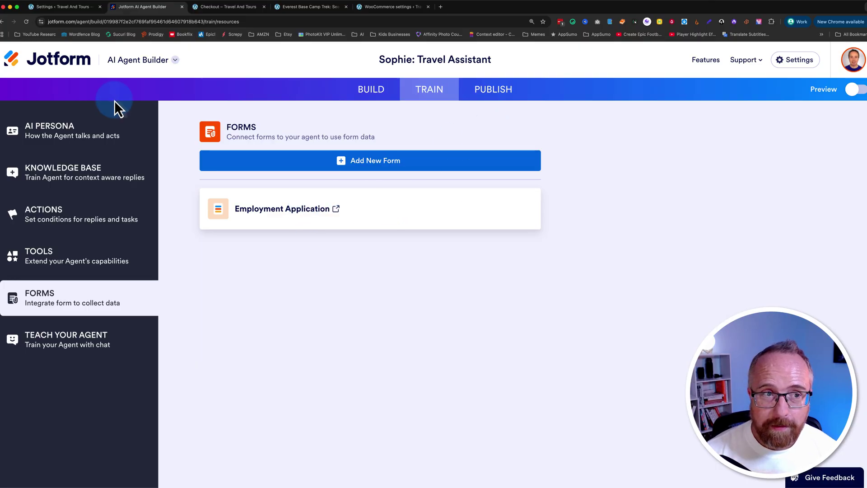
- Return to My Workspace, listing the Employment Application form, and look over the Templates and Integrations menus
{"action": "left_click", "coordinate": [58, 66]}
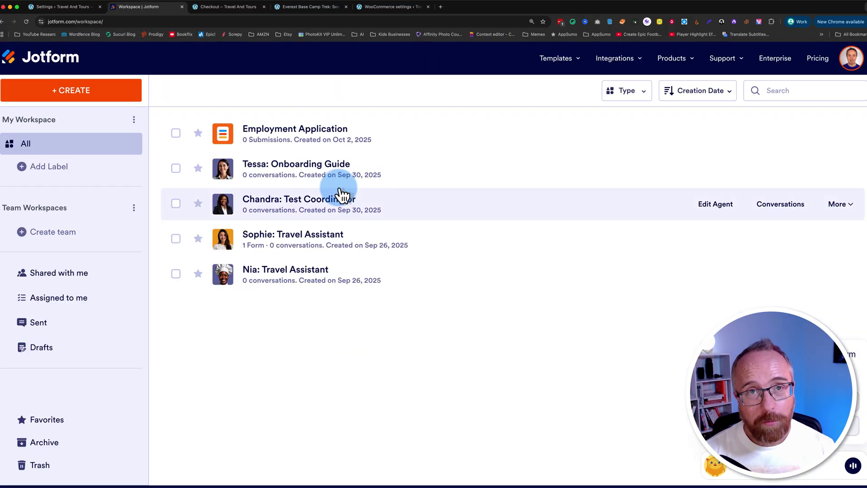
{"action": "mouse_move", "coordinate": [567, 67]}
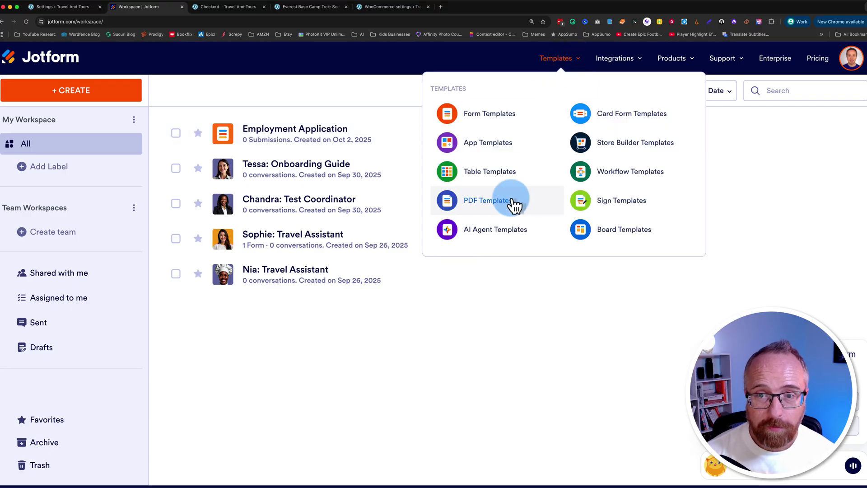
{"action": "mouse_move", "coordinate": [623, 86]}
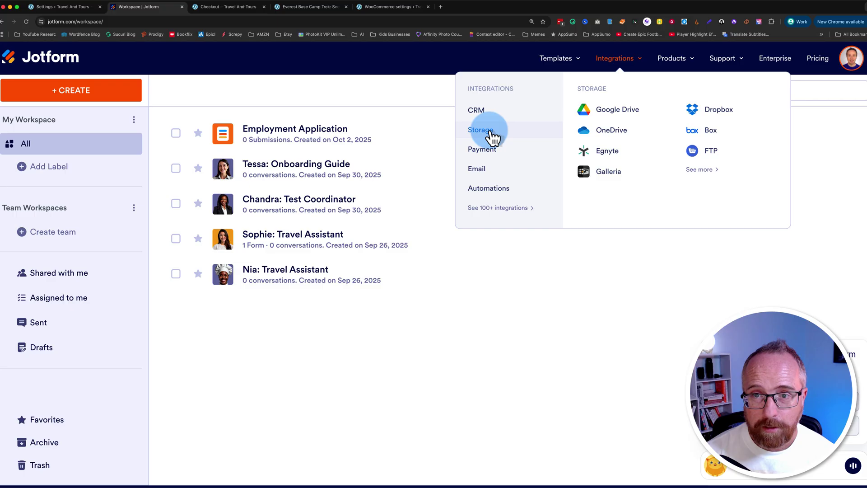
{"action": "mouse_move", "coordinate": [479, 174]}
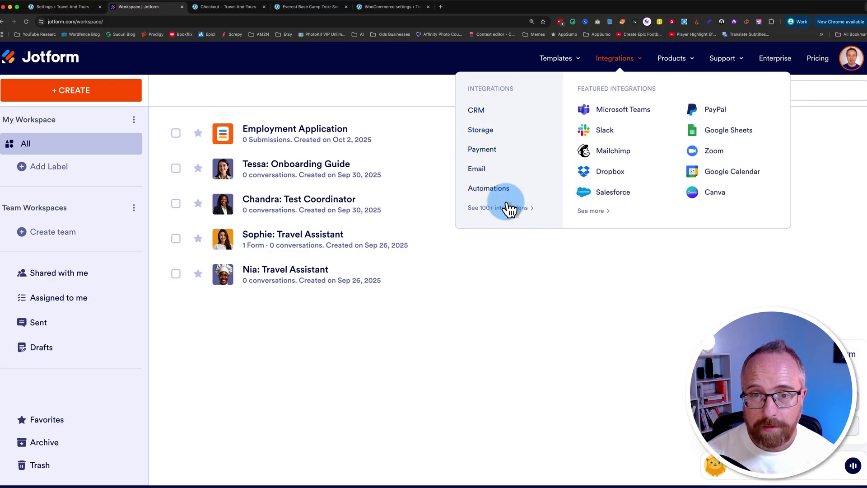
{"action": "mouse_move", "coordinate": [678, 66]}
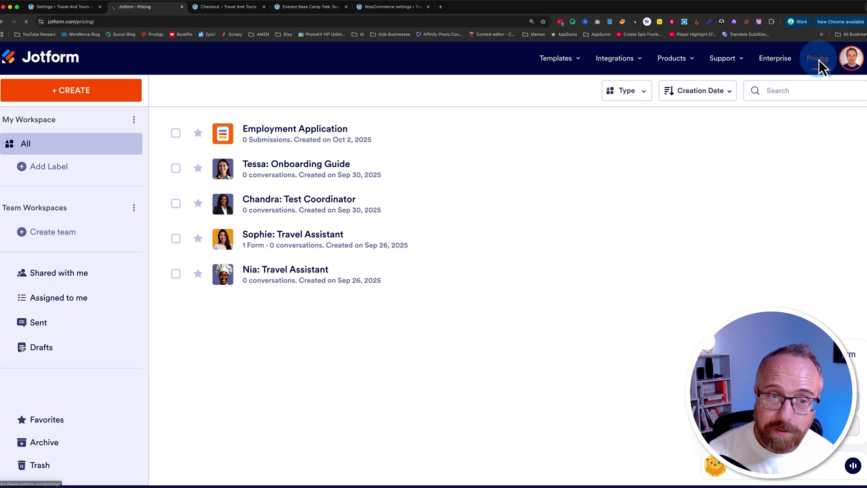
- Scroll through the Starter, Bronze, Silver, Gold and Enterprise plan cards on the pricing page
{"action": "scroll", "coordinate": [118, 261], "scroll_direction": "down", "scroll_amount": 3}
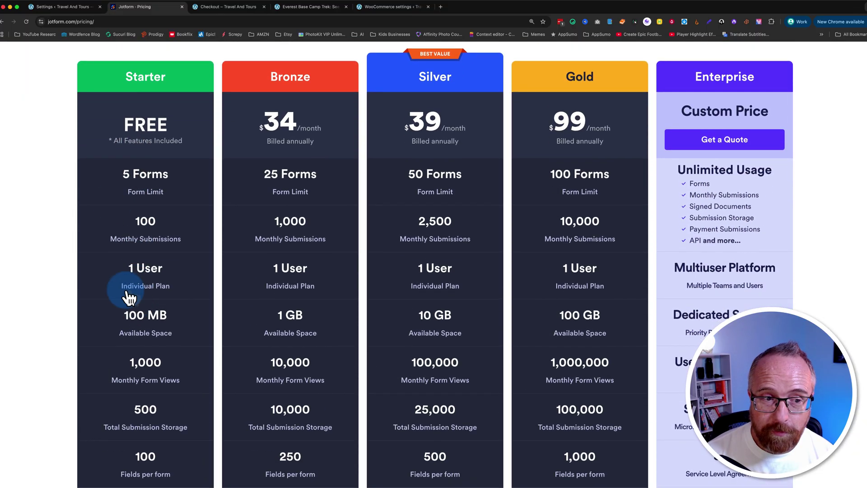
{"action": "scroll", "coordinate": [140, 359], "scroll_direction": "down", "scroll_amount": 1}
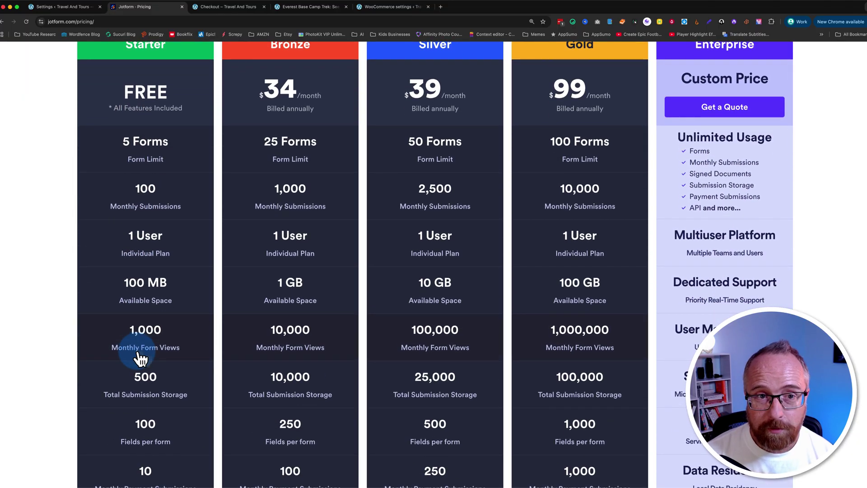
{"action": "scroll", "coordinate": [140, 359], "scroll_direction": "up", "scroll_amount": 2}
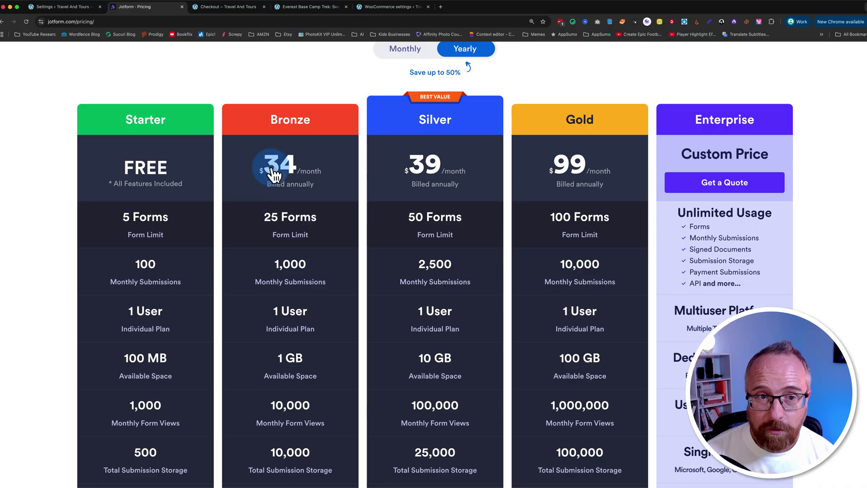